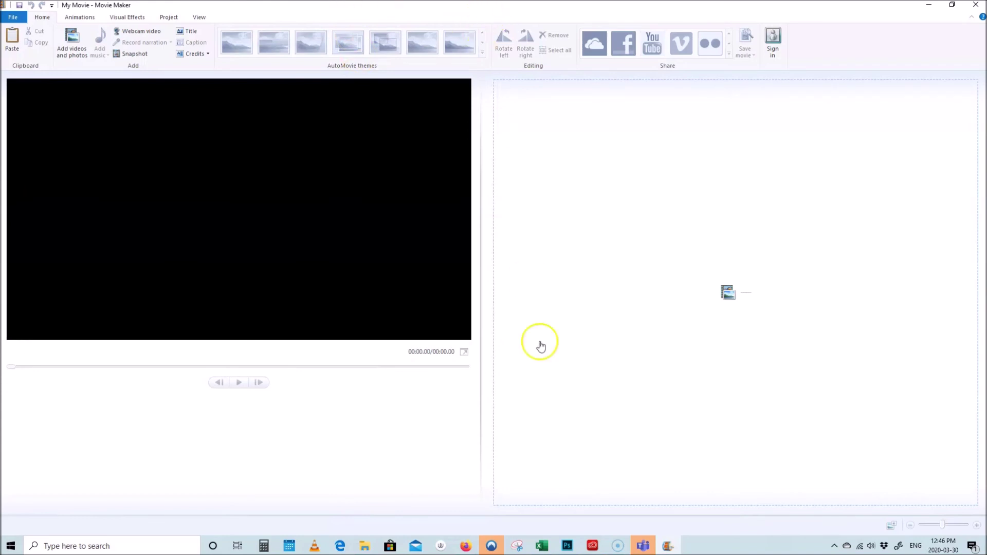
Add the Tutorial video from the Screencastomatic folder on Data Drive (D:) to the empty storyboard
mouse_move(366, 550)
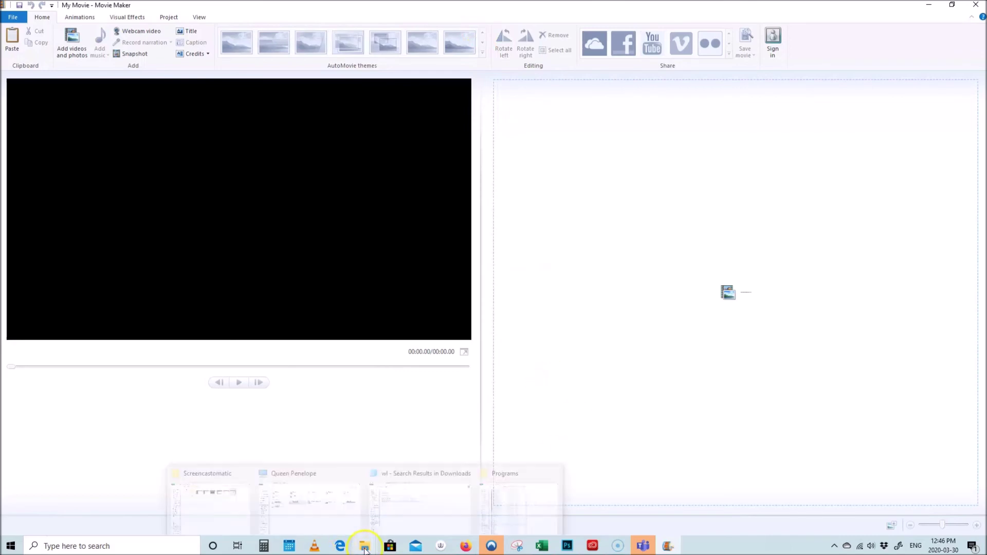
click(331, 530)
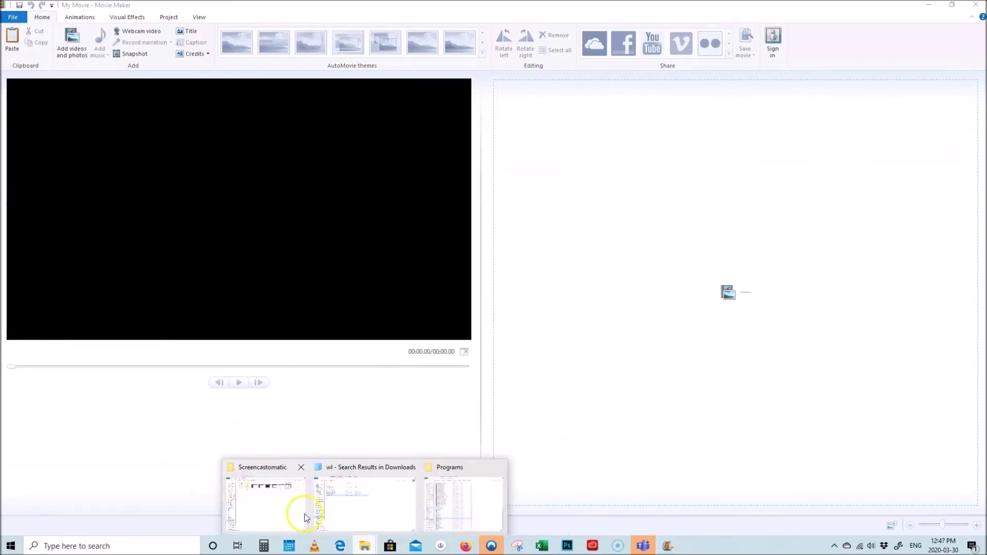
click(293, 512)
drag(798, 246, 759, 311)
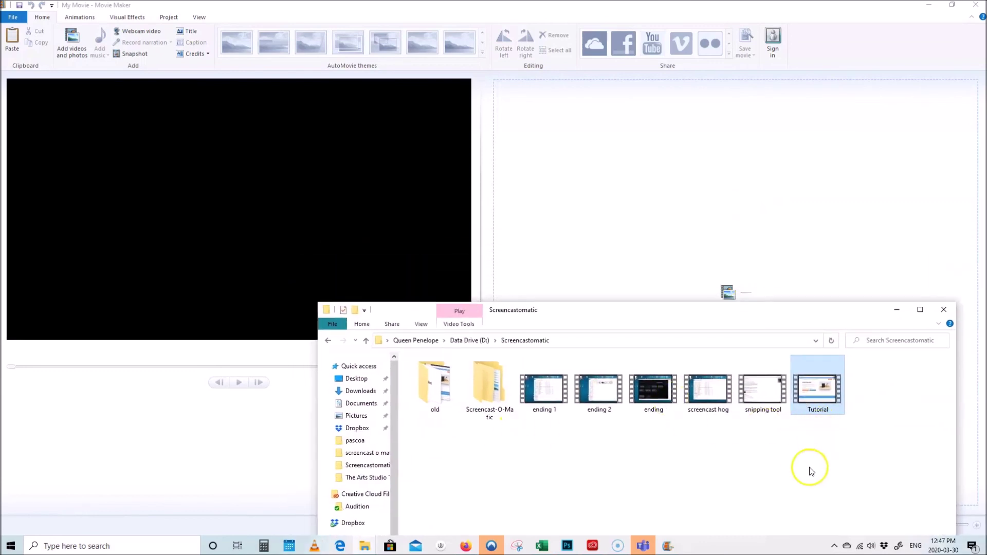
drag(821, 400, 587, 167)
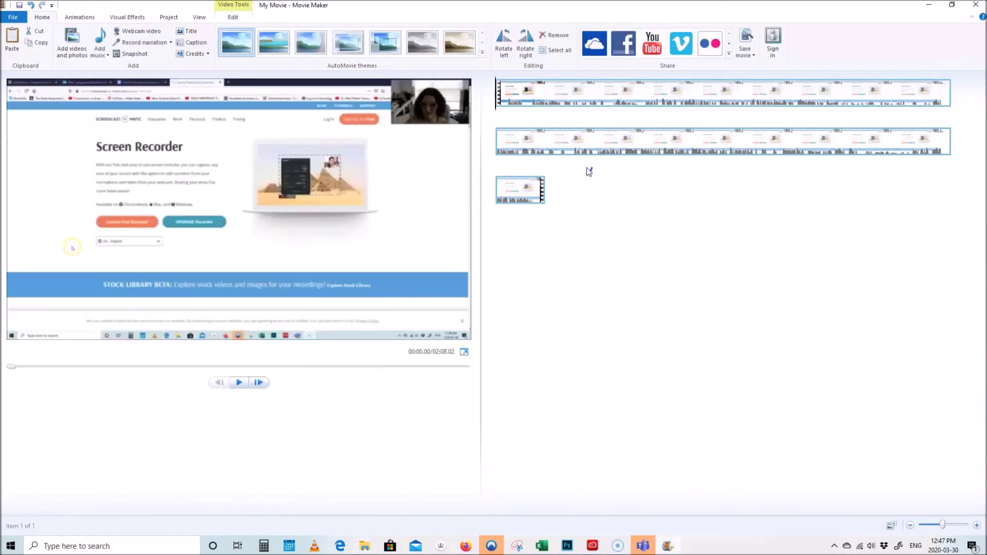
Save the project as "Tutorial Screencastomatic" in the The Arts Studio TV folder
click(12, 19)
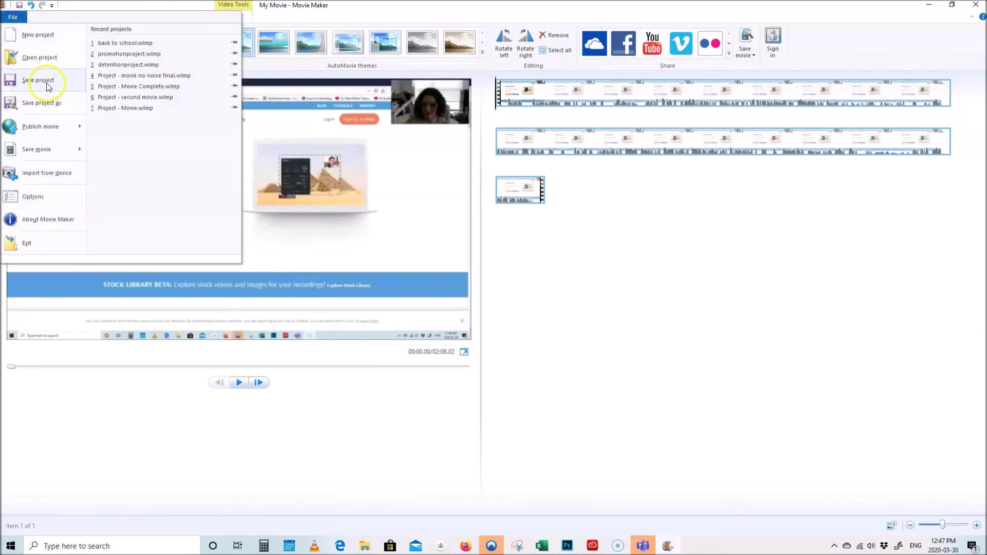
click(51, 108)
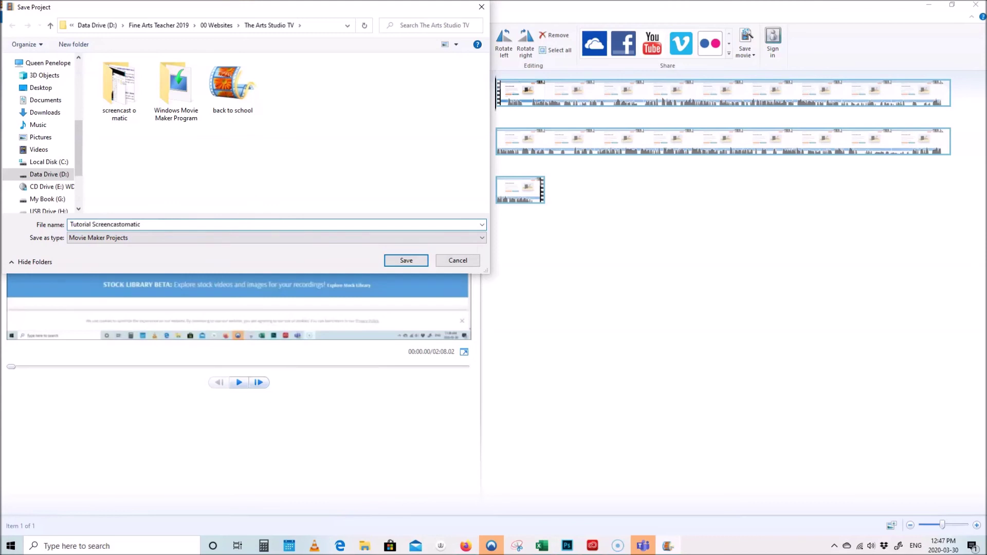
click(407, 262)
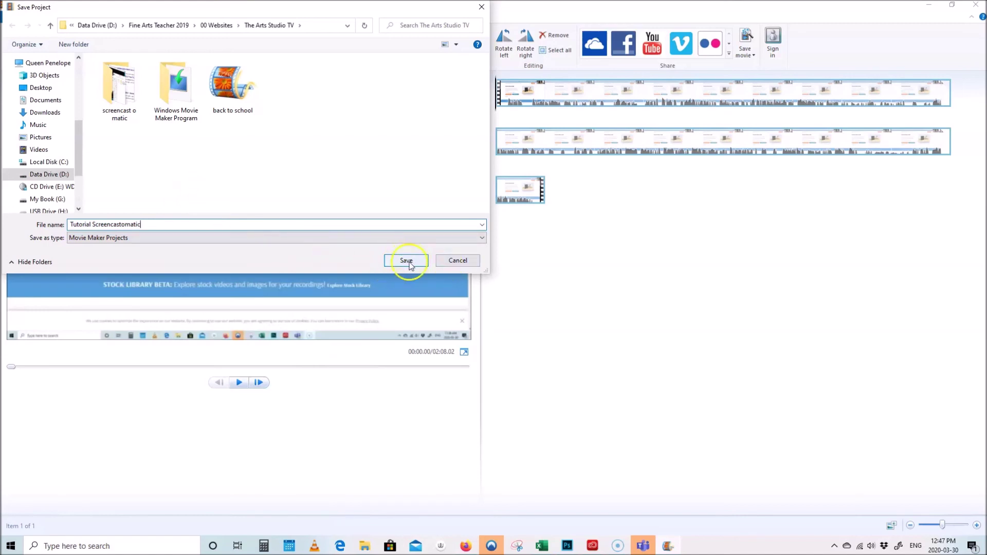
click(406, 261)
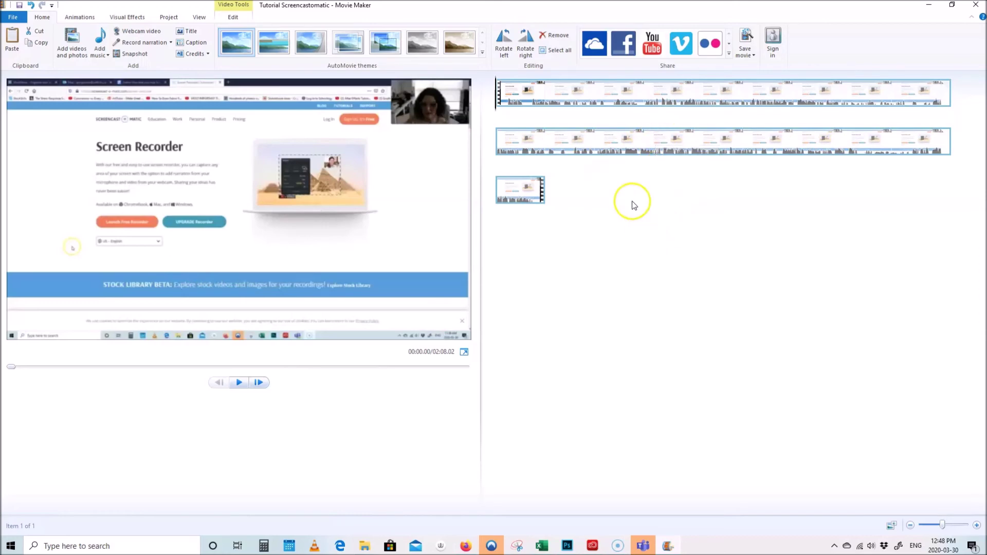
Save the current state of the project again under its existing name
click(13, 19)
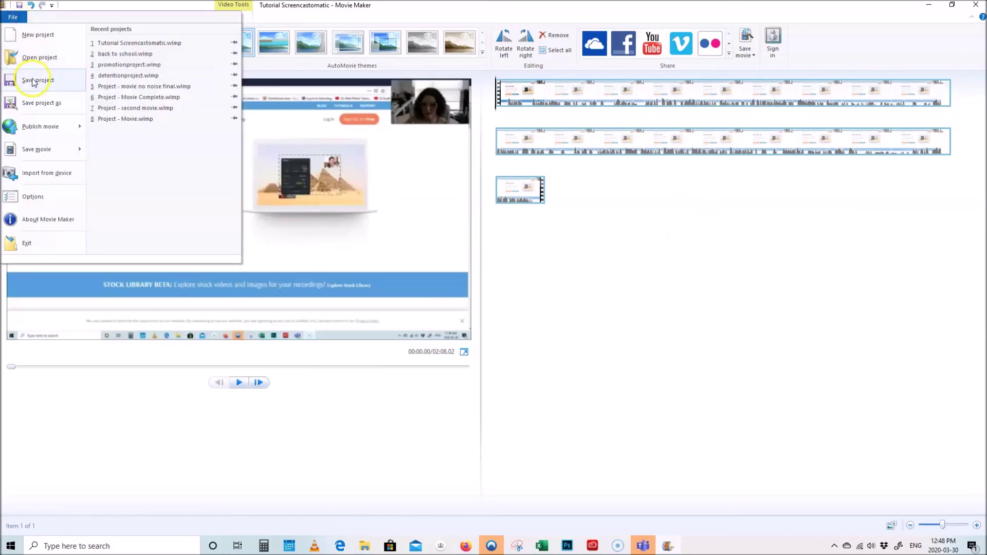
click(52, 82)
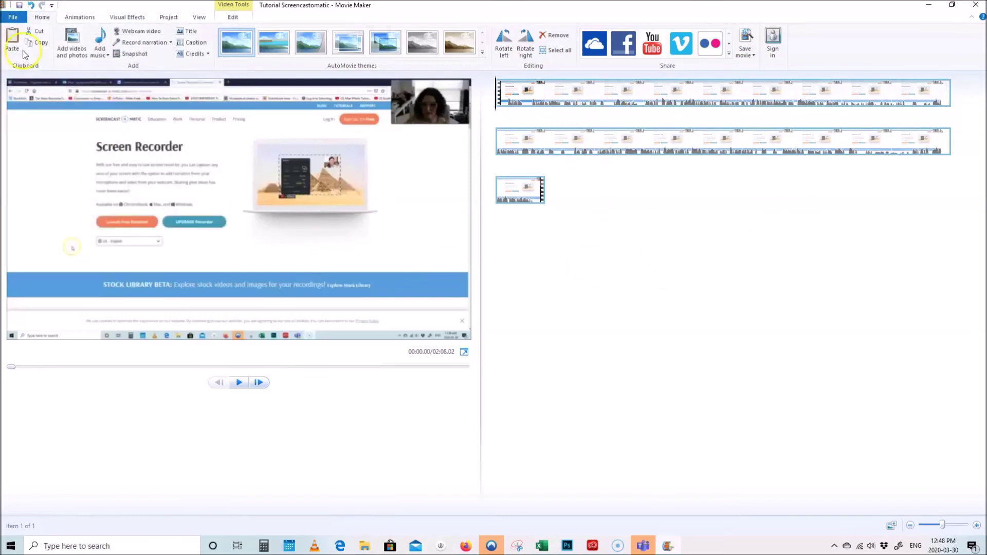
click(13, 17)
click(38, 84)
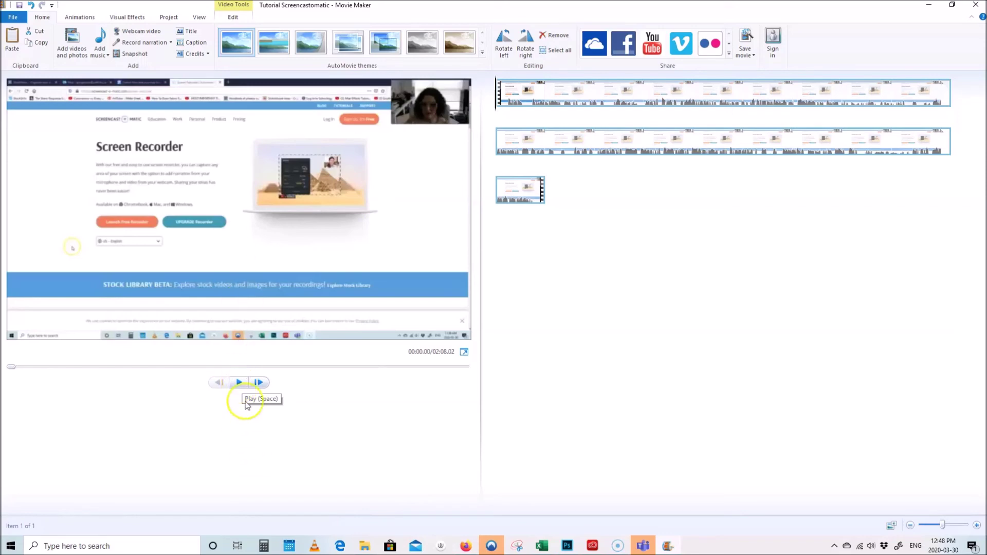
Preview the opening to find where the talk begins and split the video at about 00:04.03
click(238, 383)
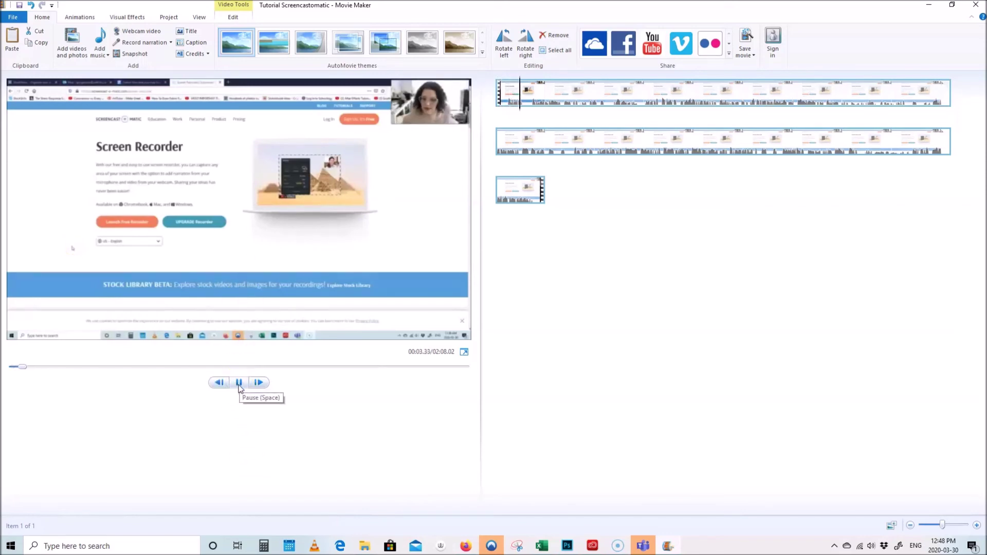
click(239, 387)
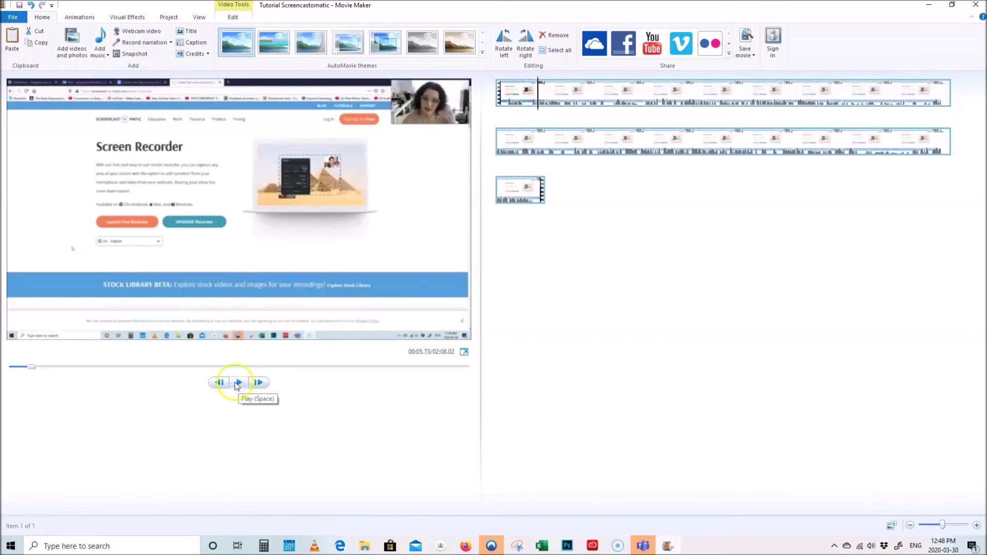
drag(29, 367, 21, 368)
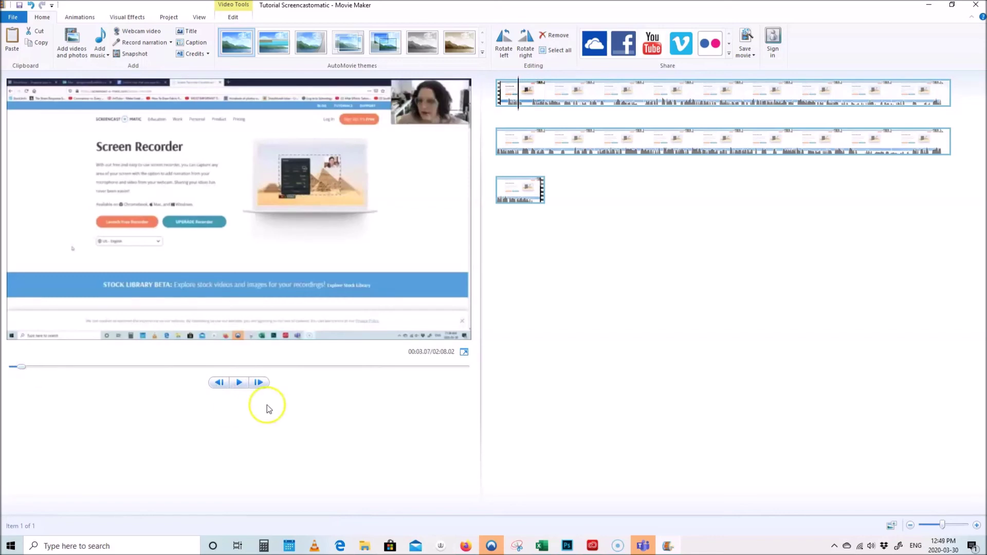
click(240, 385)
click(239, 384)
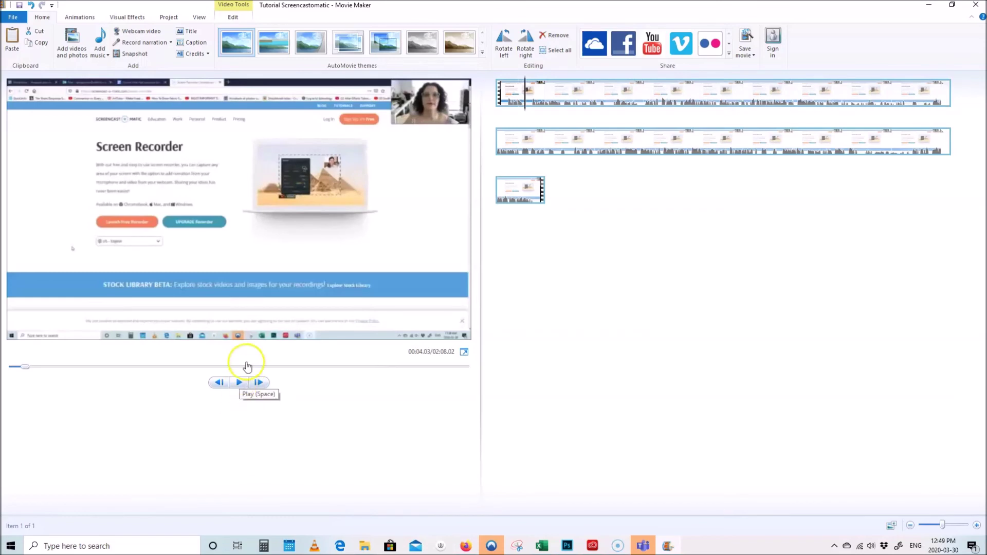
click(315, 41)
click(237, 21)
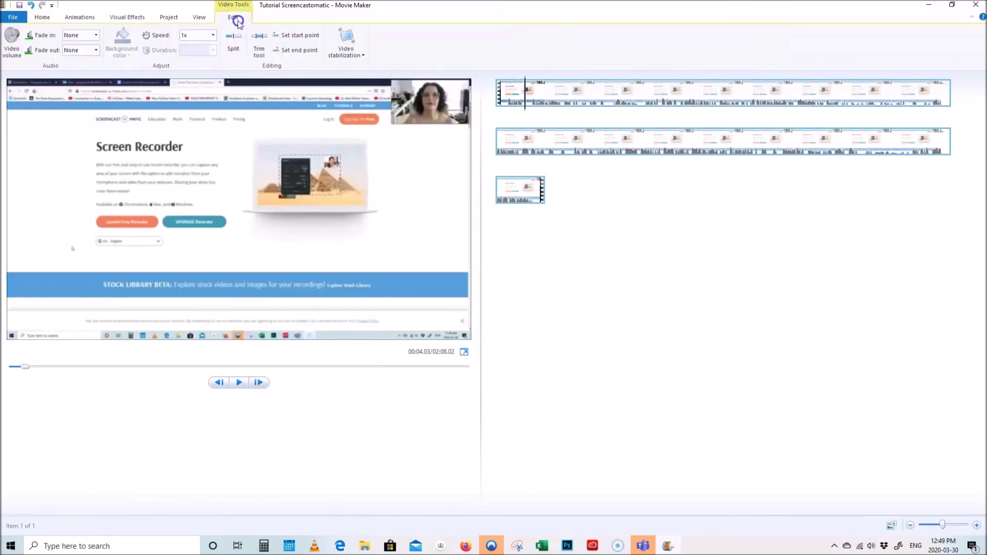
click(236, 51)
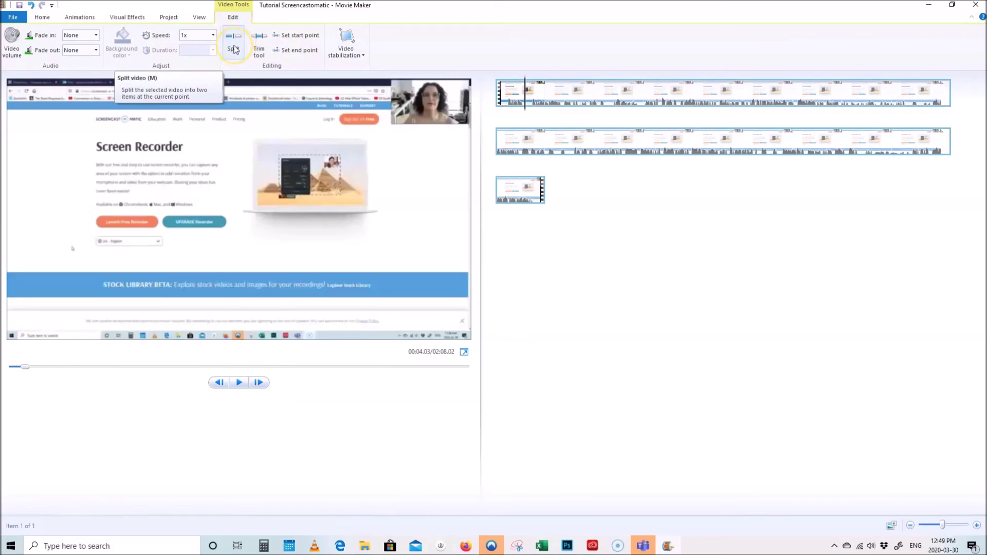
click(234, 48)
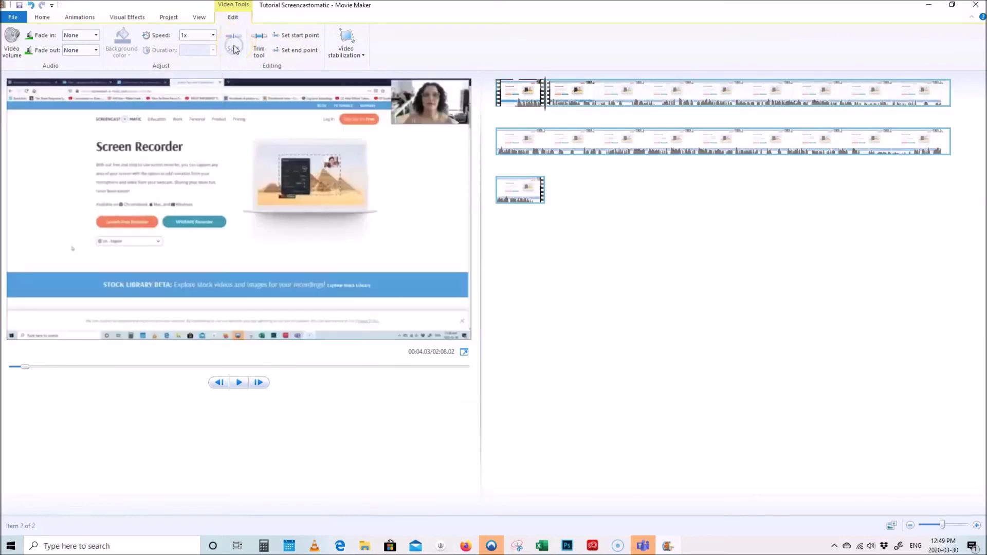
Remove the short first clip before the split from the storyboard
click(589, 95)
click(517, 96)
right_click(521, 89)
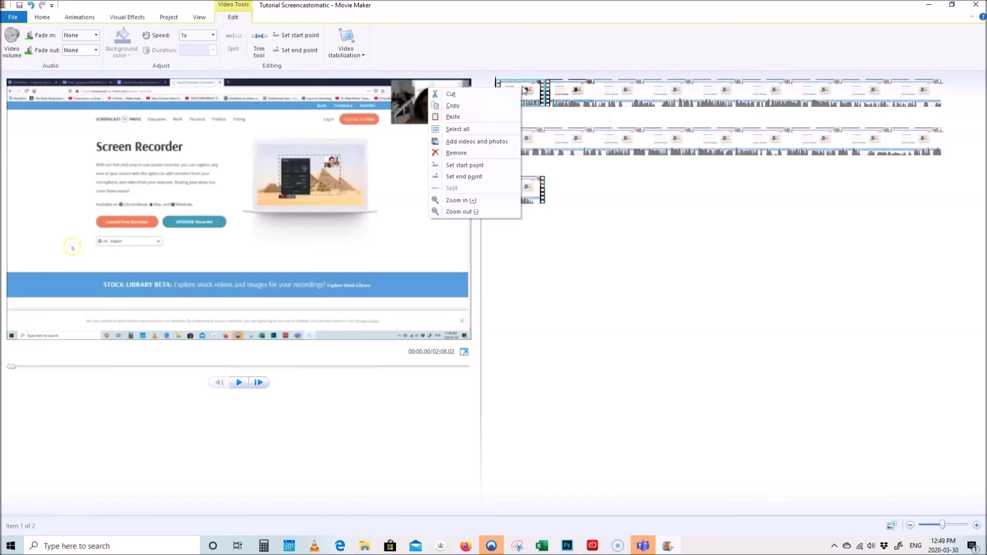
click(478, 154)
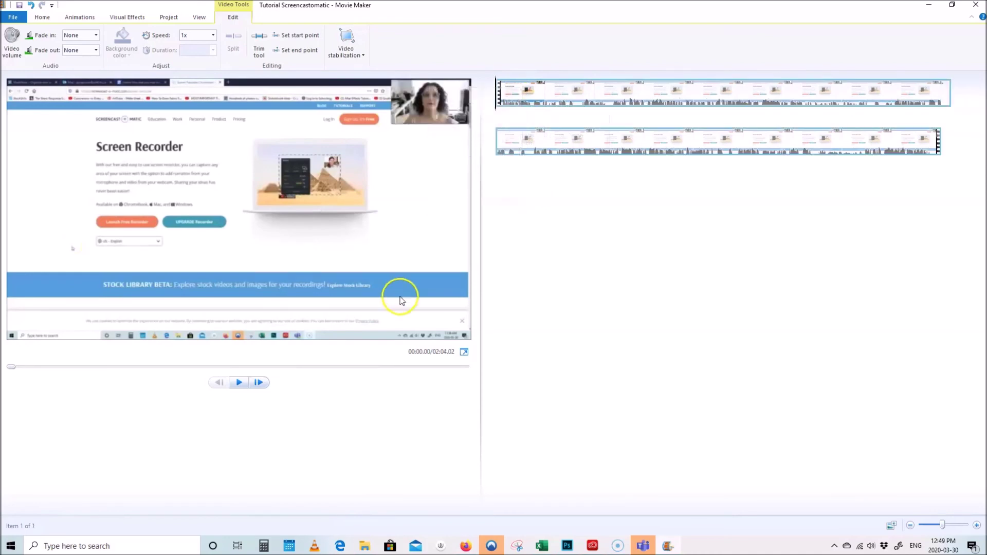
Preview the trimmed opening and split the remaining video at about 00:43.43
click(239, 384)
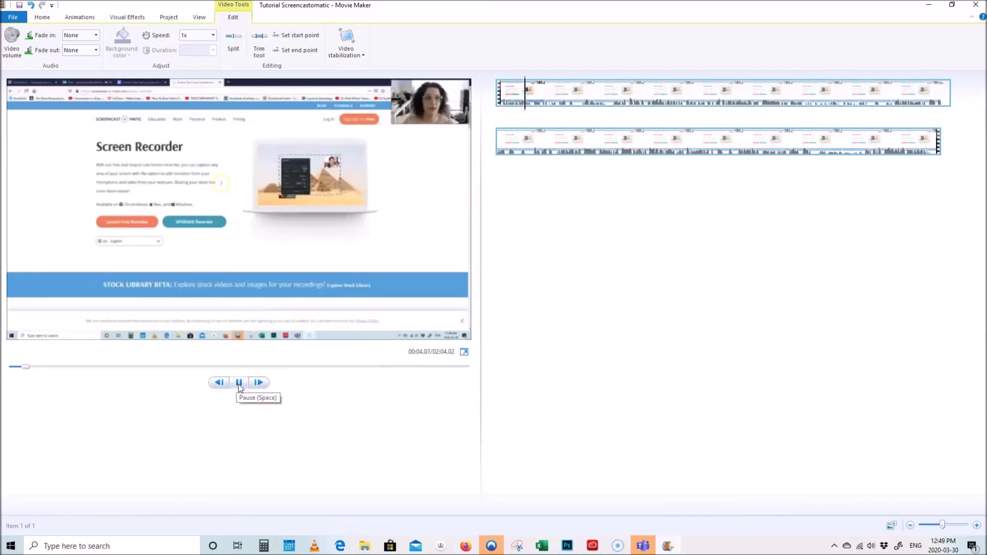
click(239, 384)
click(126, 367)
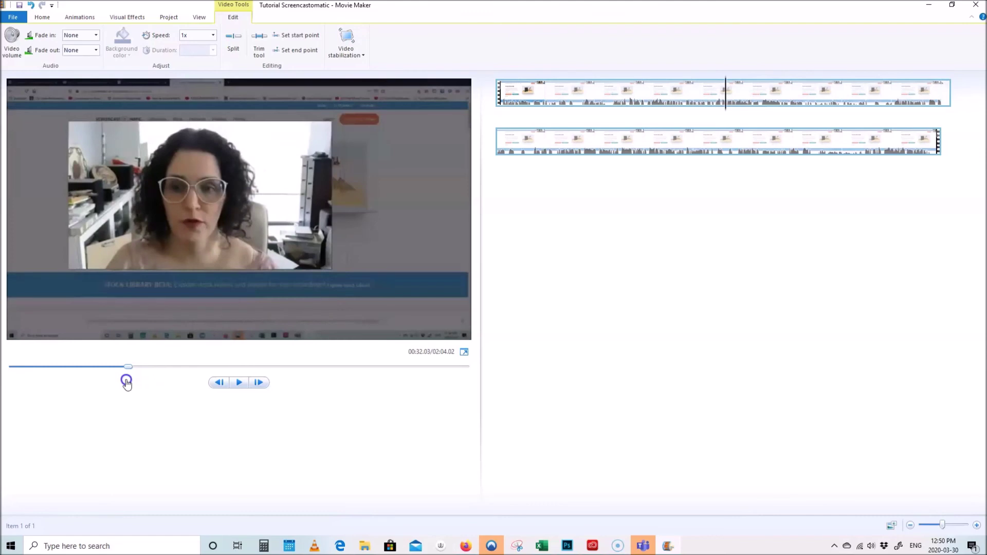
drag(132, 384, 167, 381)
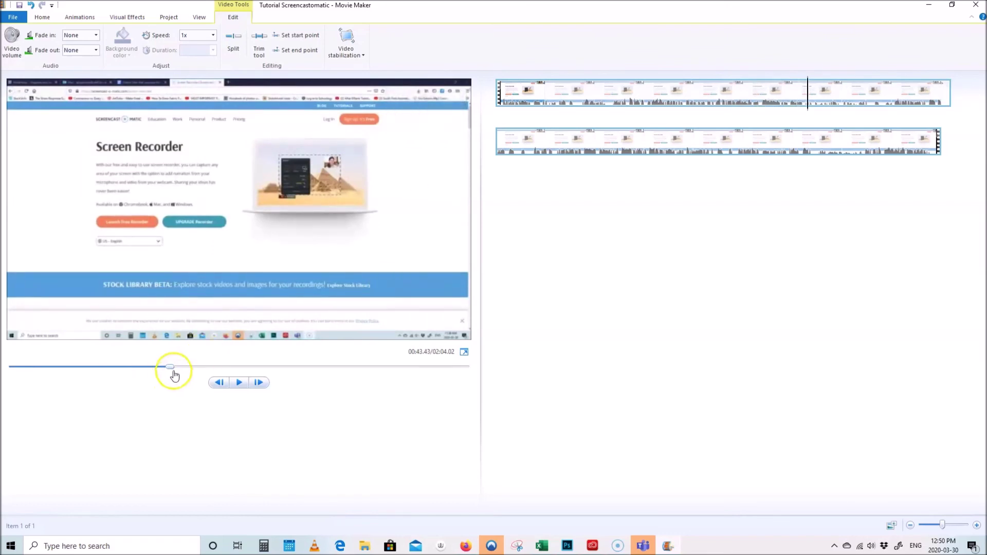
click(233, 46)
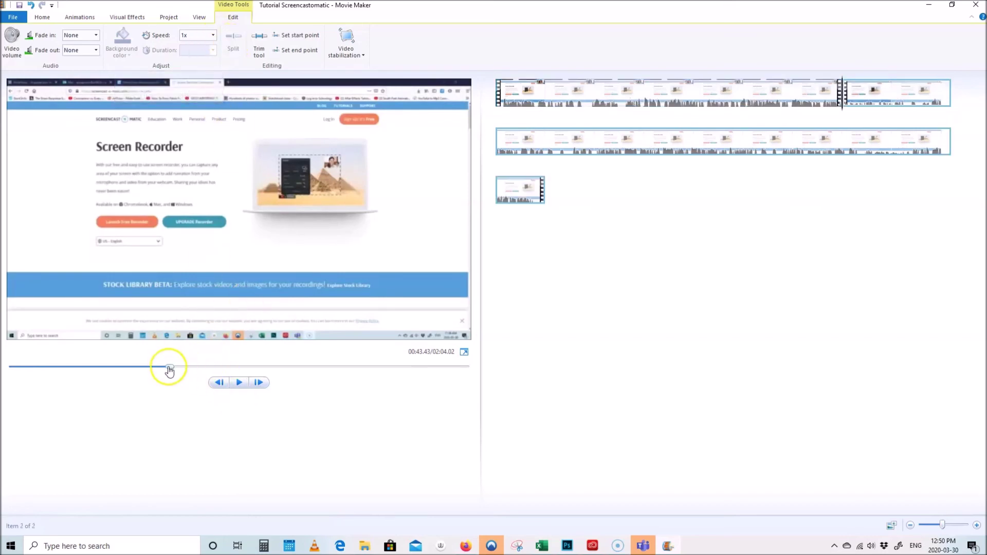
Play on from the second clip's start and split it at about 00:48.33
click(240, 383)
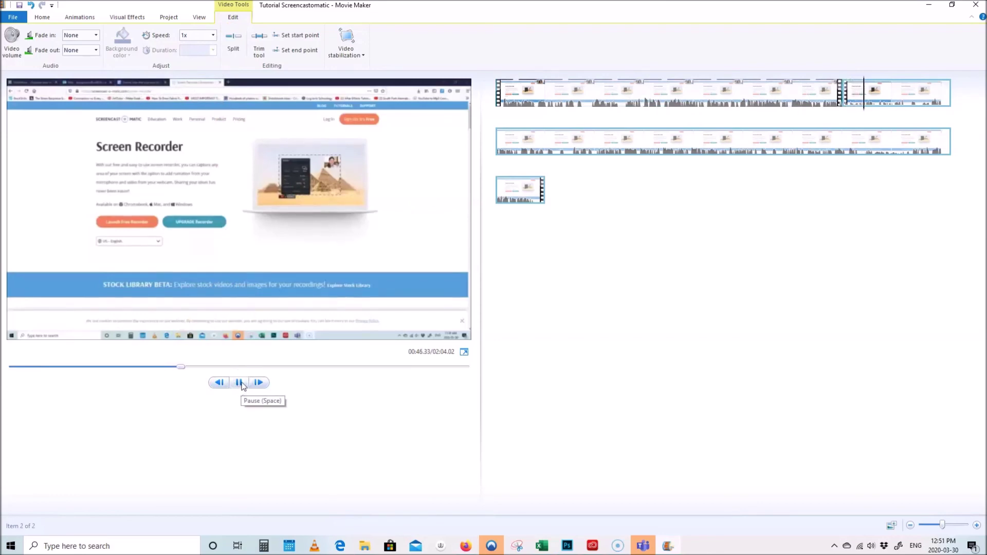
click(239, 383)
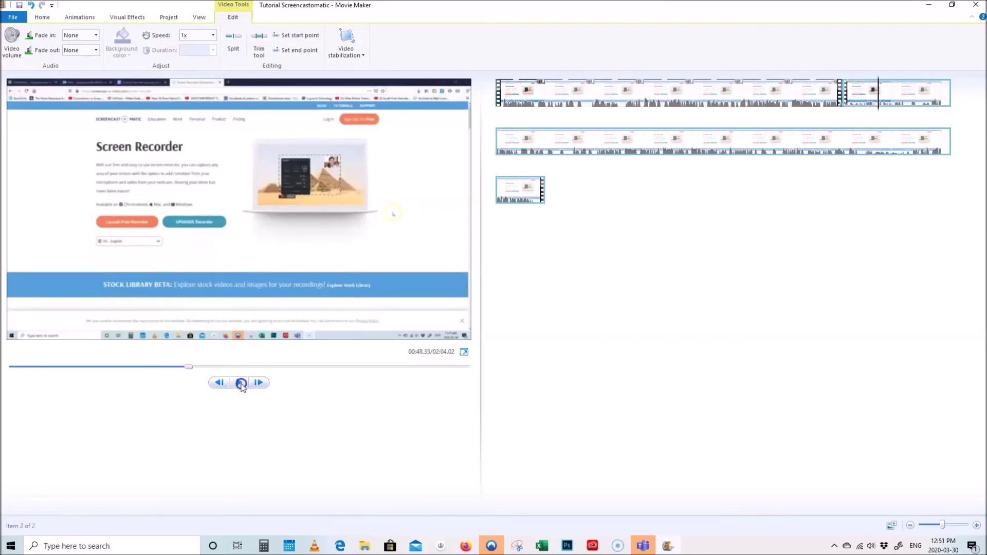
click(233, 44)
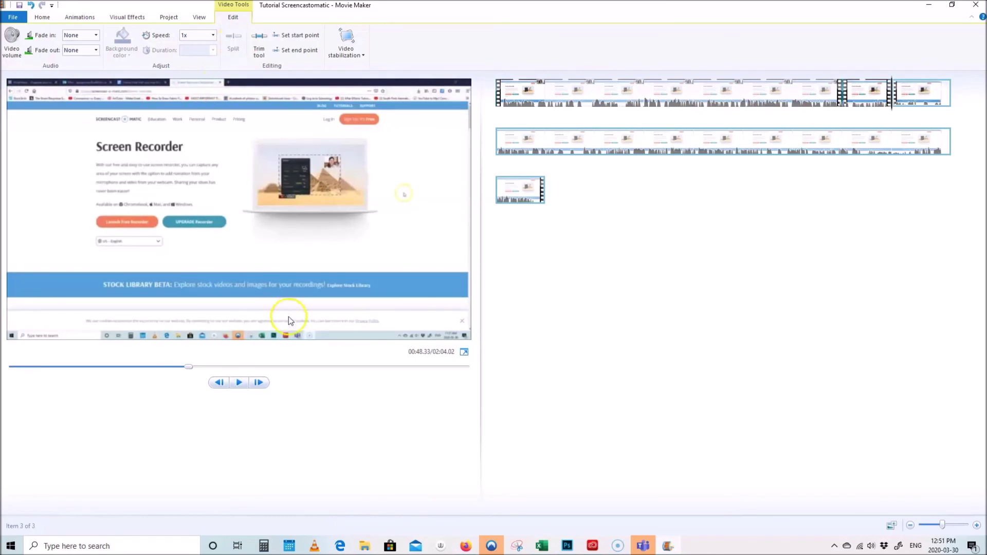
Remove the short middle clip between the two splits from the storyboard
click(864, 95)
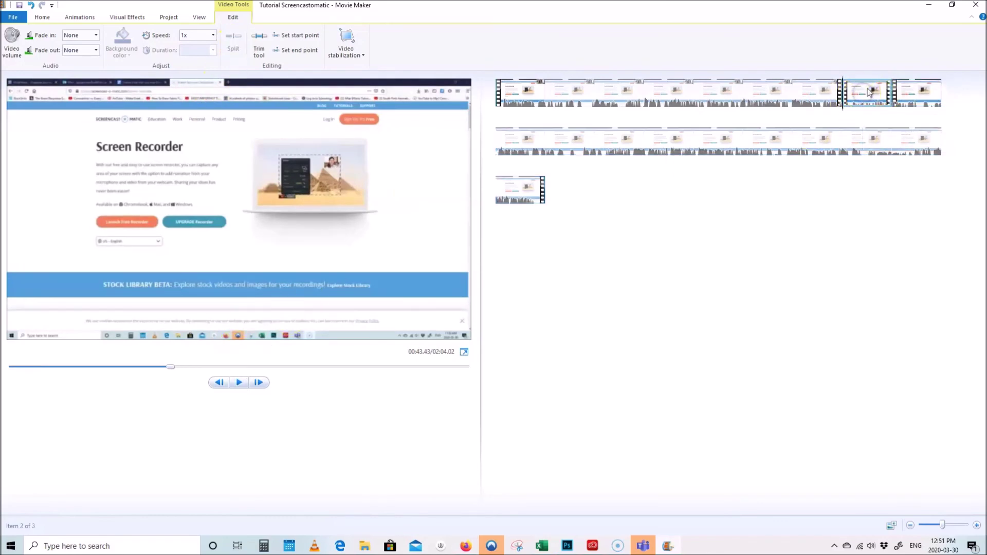
click(919, 95)
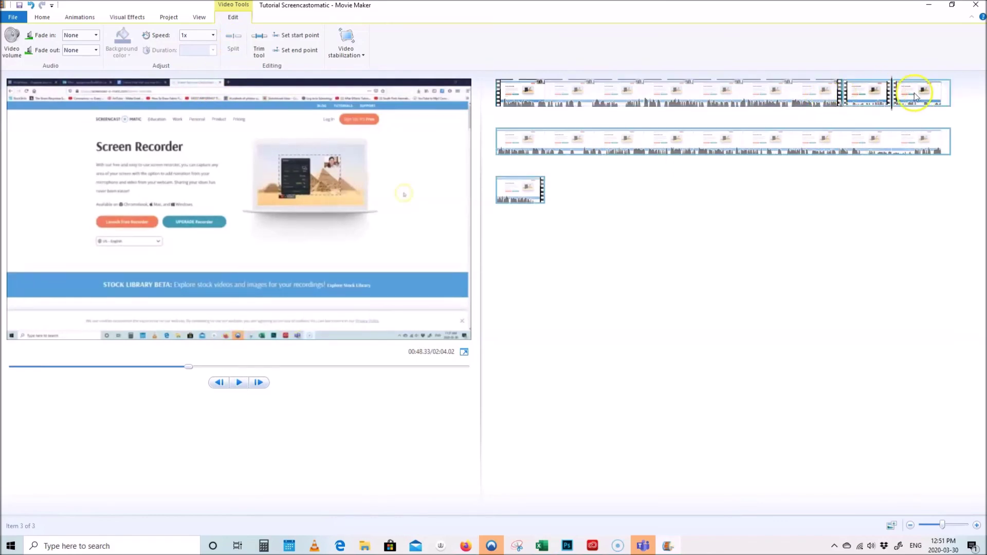
click(871, 94)
right_click(869, 96)
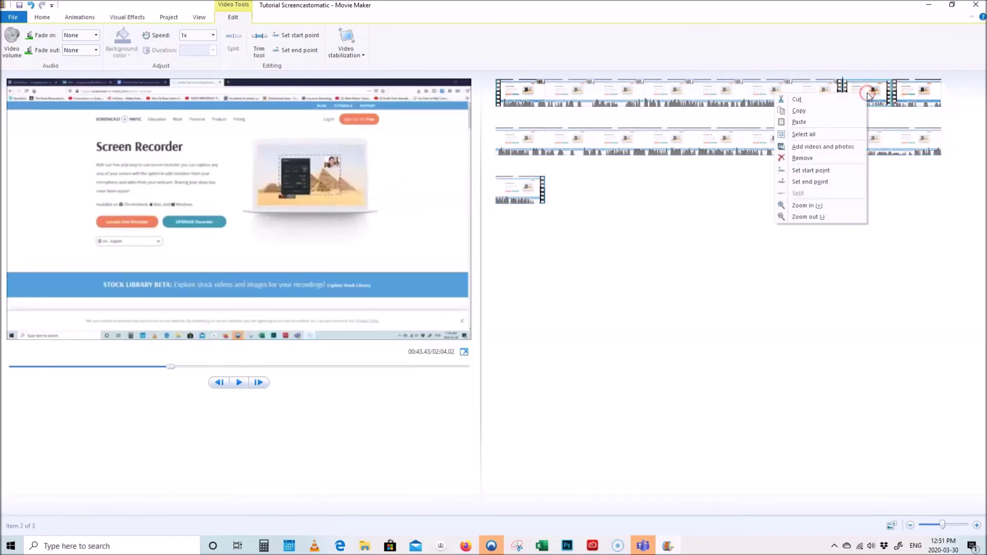
click(804, 159)
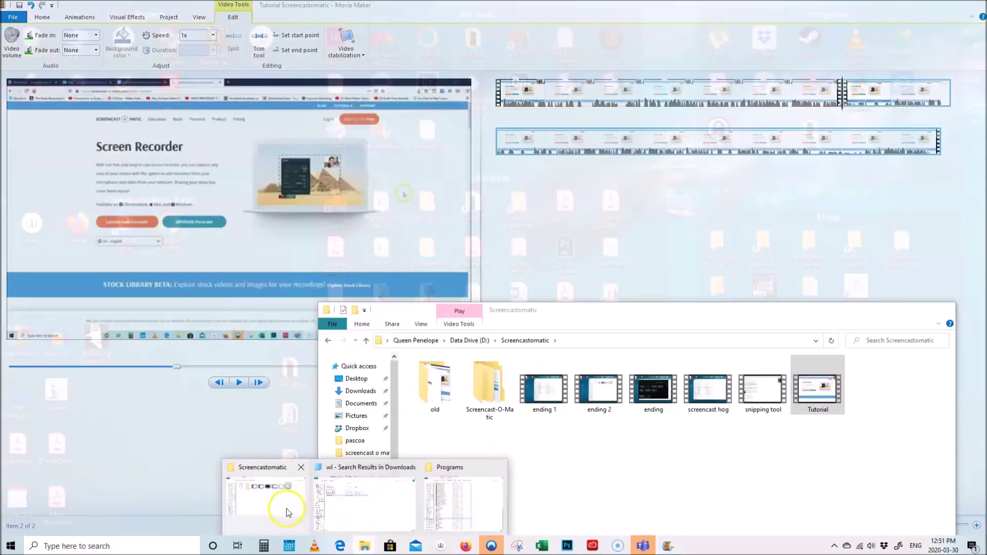
Insert the "The Arts Studio TV bakes a cake" title picture from the The Arts Studio TV folder before the first clip
click(287, 504)
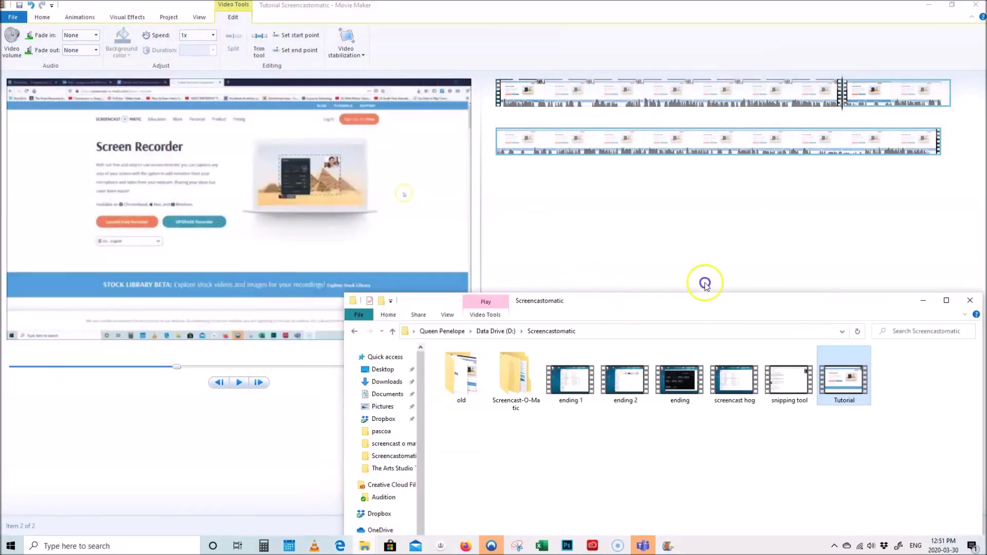
click(705, 285)
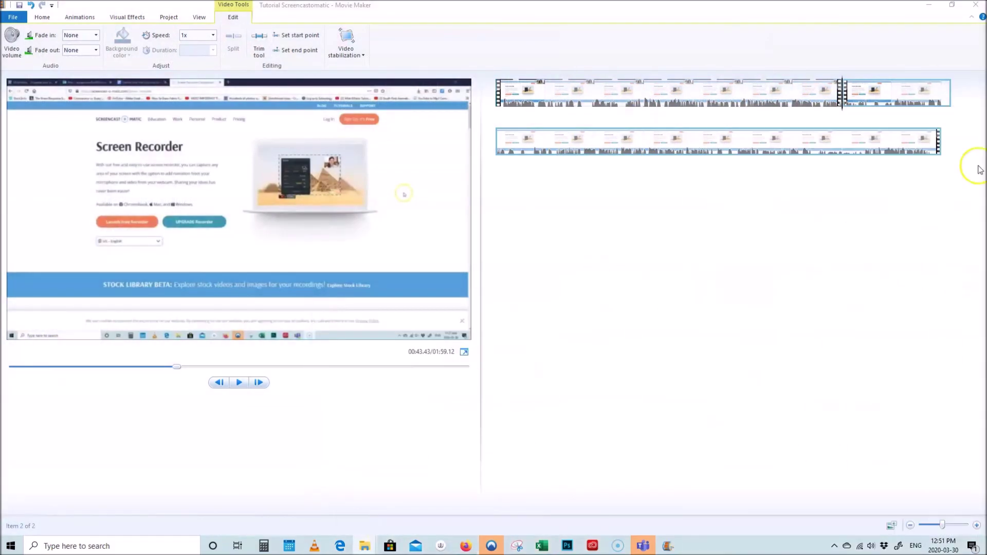
key(alt+Tab)
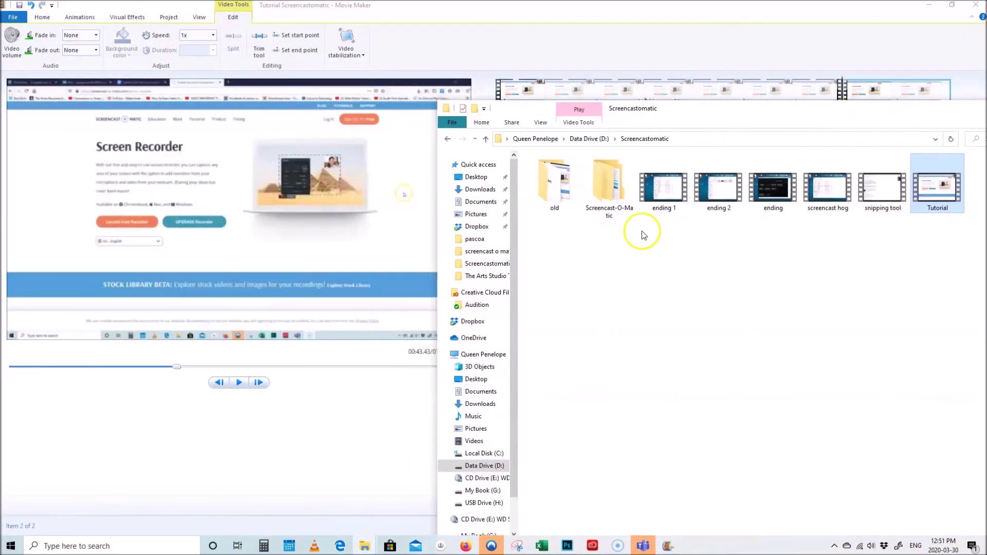
click(485, 276)
drag(774, 112, 659, 154)
drag(454, 481, 496, 99)
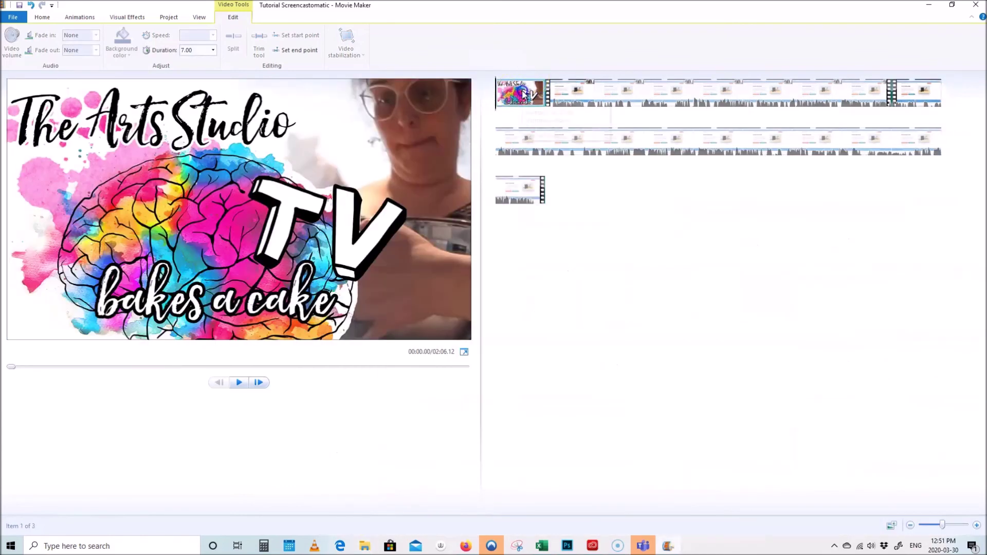
Set the display duration of the opening title picture to 4.00 seconds
click(587, 87)
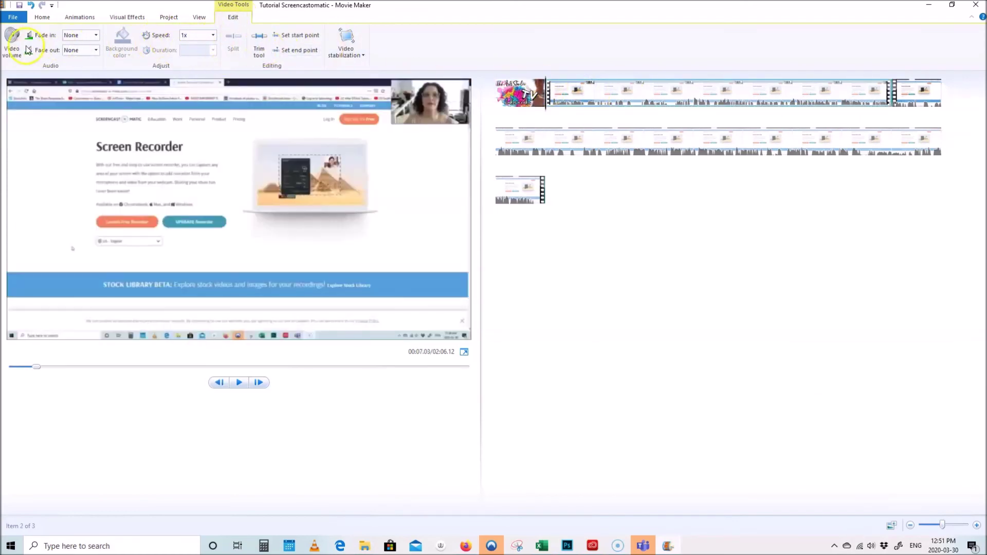
click(578, 90)
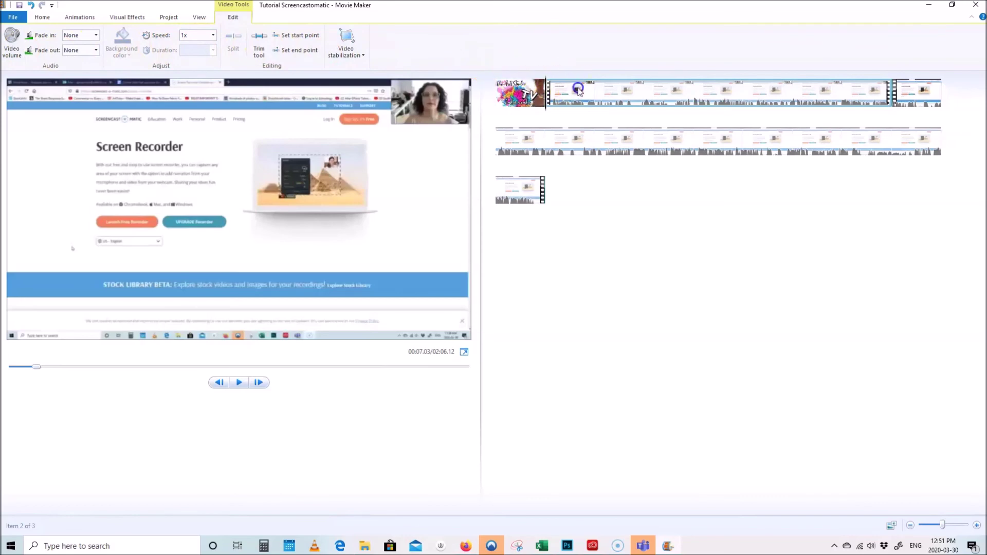
click(526, 95)
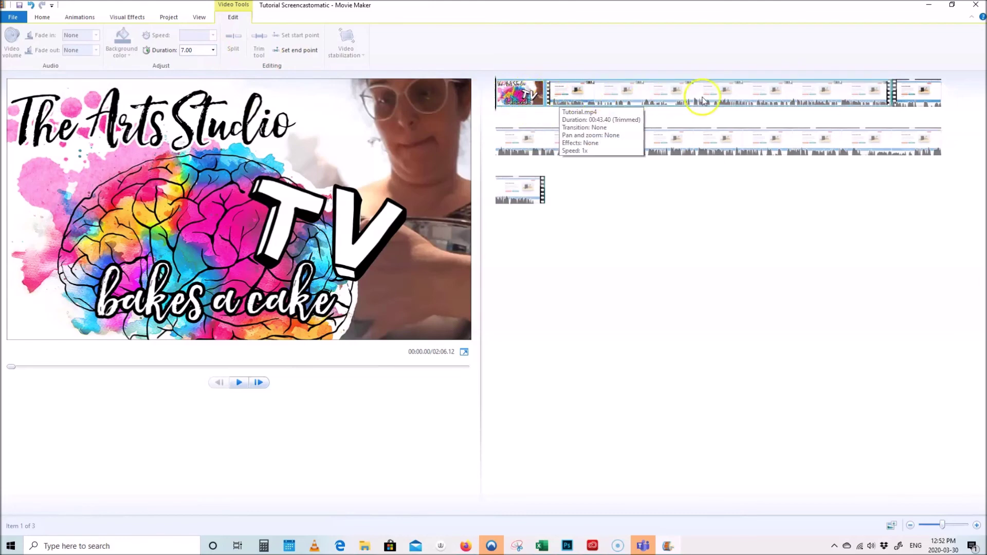
click(212, 50)
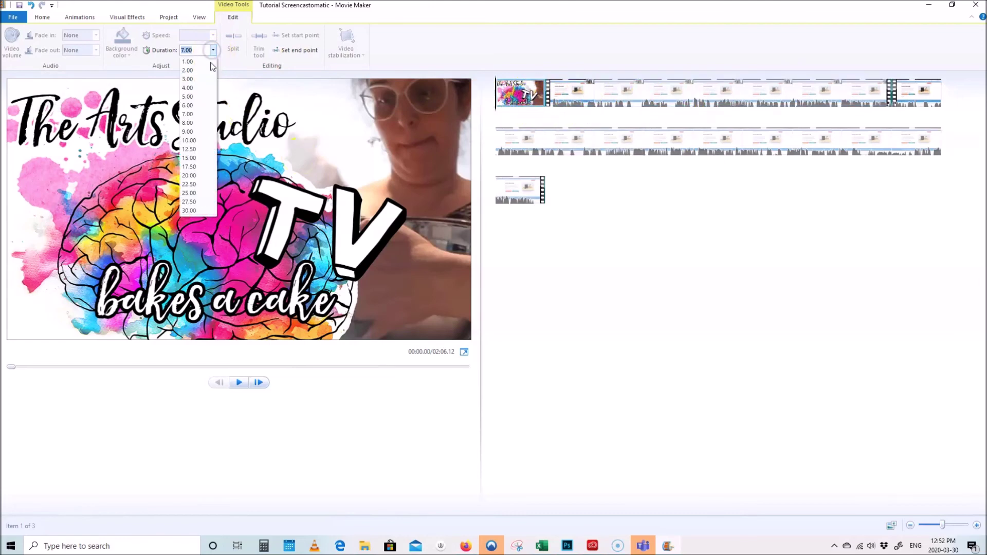
click(190, 89)
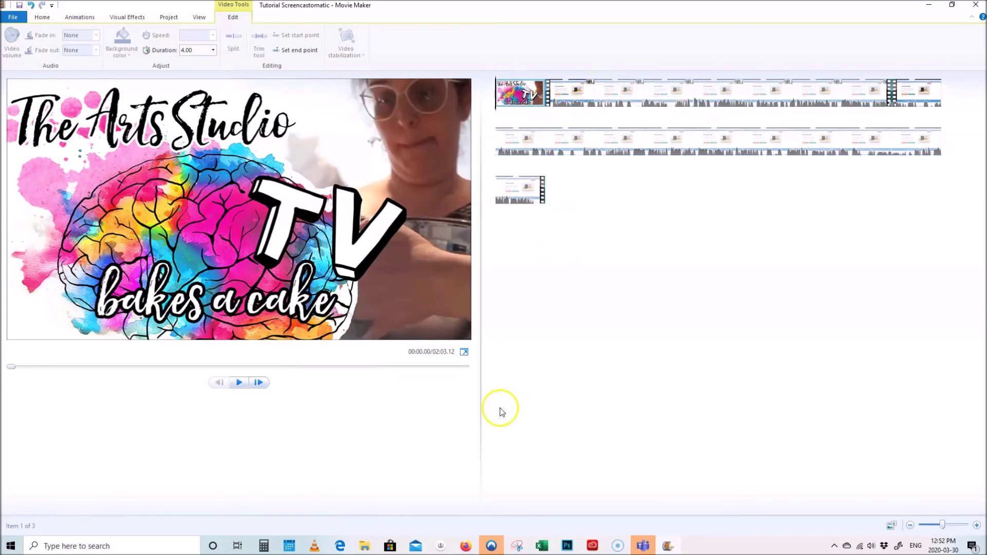
Add the "the arts studio youtube banner end" picture from the The Arts Studio TV folder at the end of the storyboard
click(378, 545)
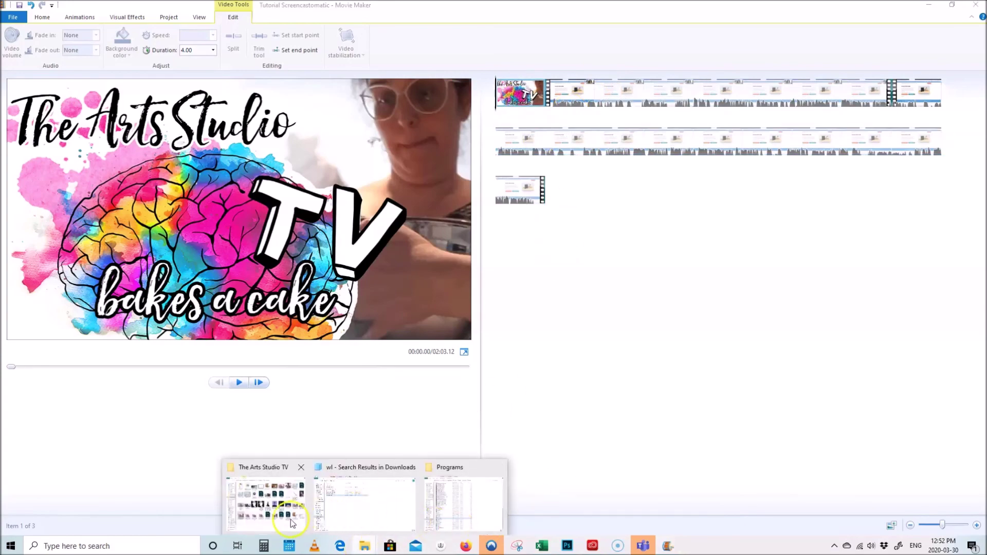
click(288, 519)
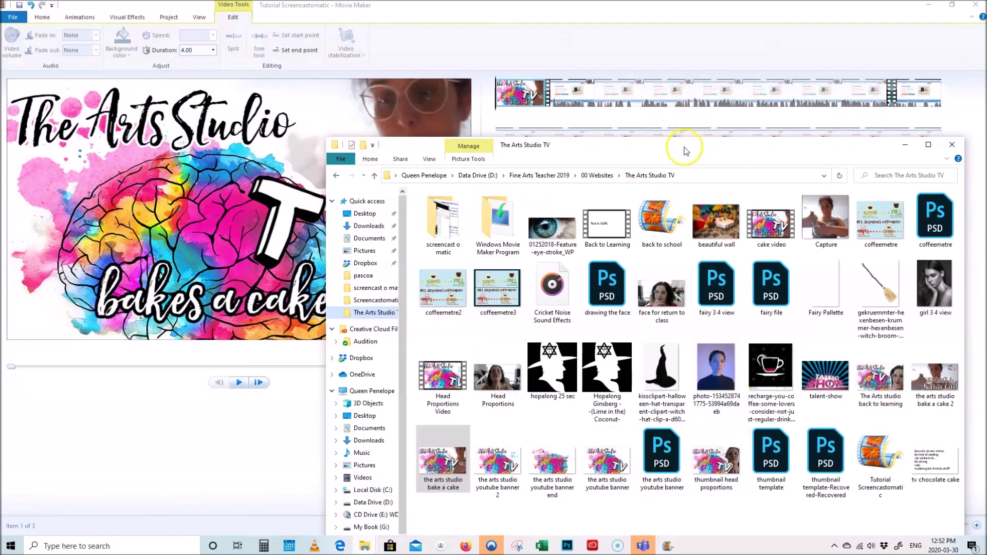
drag(727, 146, 433, 164)
drag(265, 483, 552, 178)
right_click(552, 180)
key(Escape)
click(541, 94)
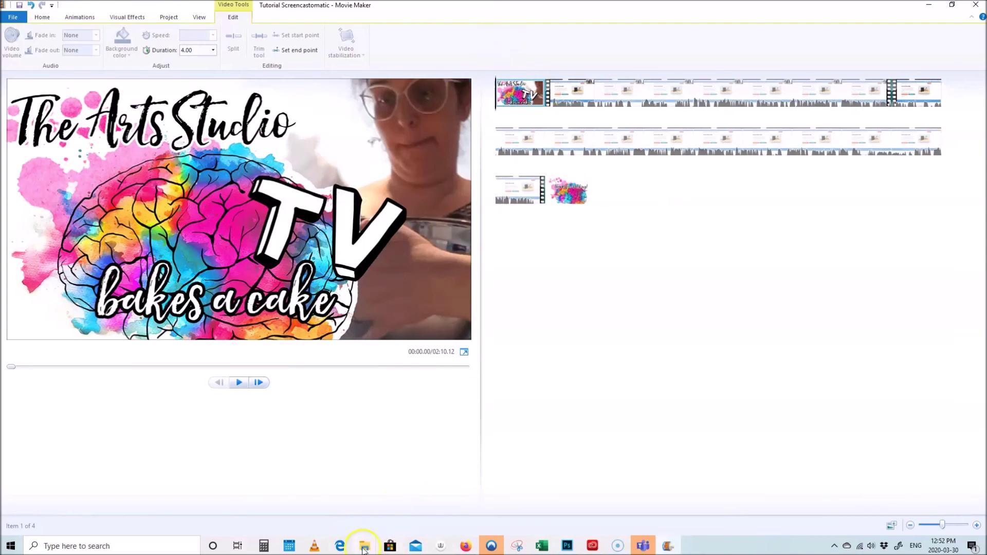
mouse_move(364, 547)
click(270, 496)
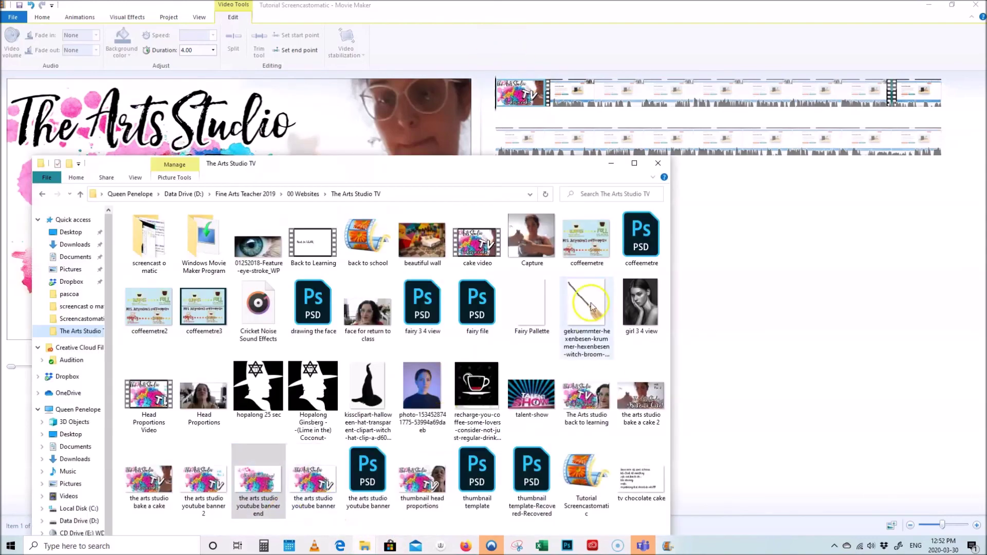
drag(367, 166, 618, 271)
click(521, 92)
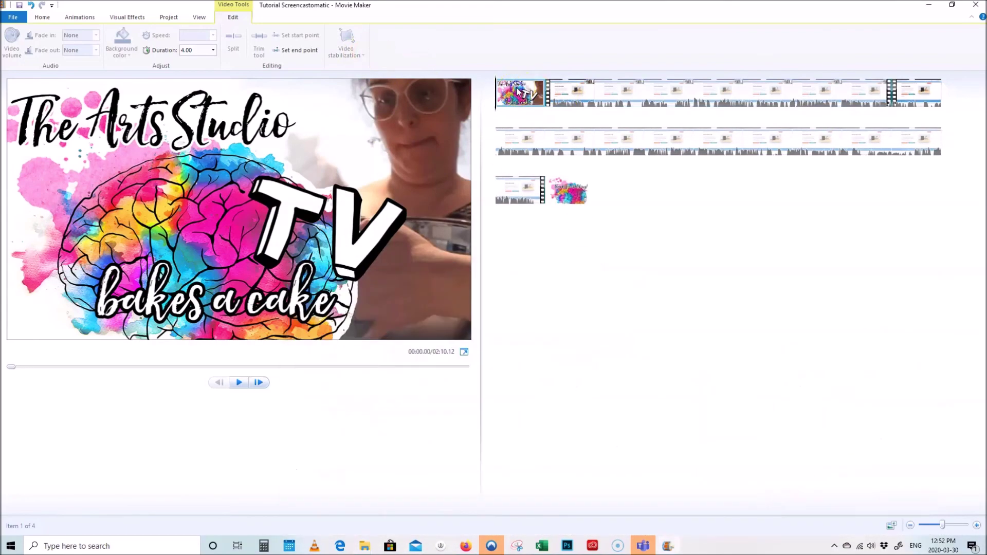
Add the "hopalong 25 sec" music file from the The Arts Studio TV folder to the start of the project
click(592, 95)
click(595, 95)
click(44, 18)
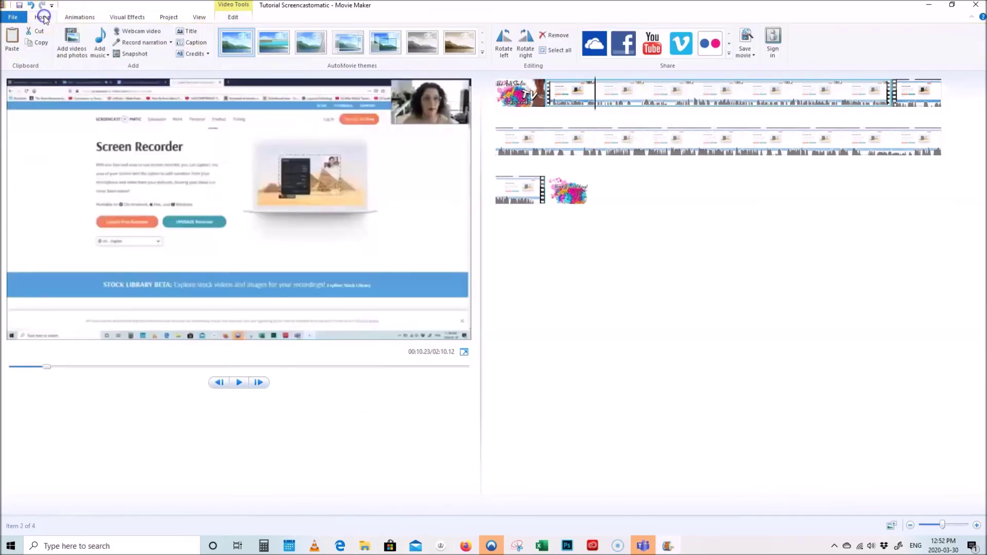
click(46, 25)
click(108, 56)
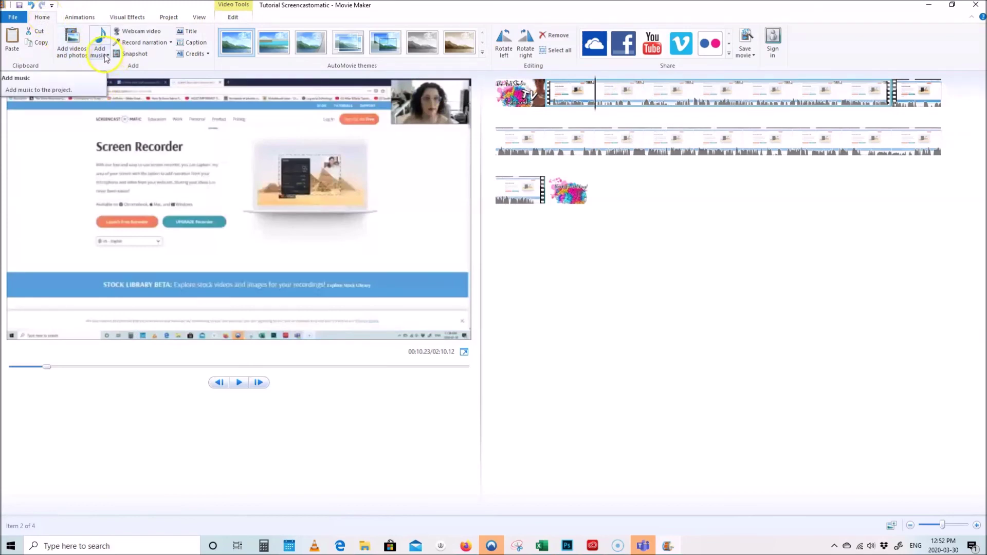
click(105, 57)
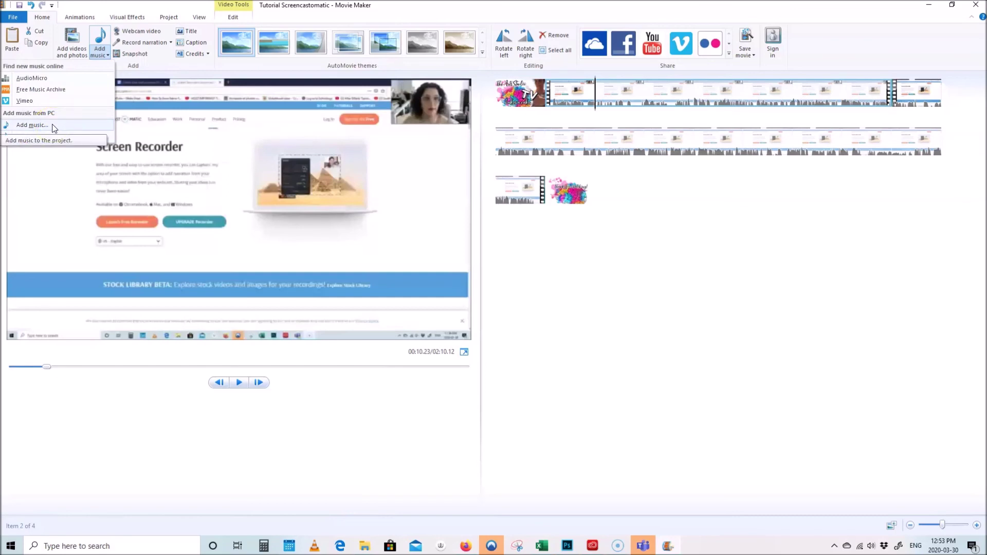
click(577, 102)
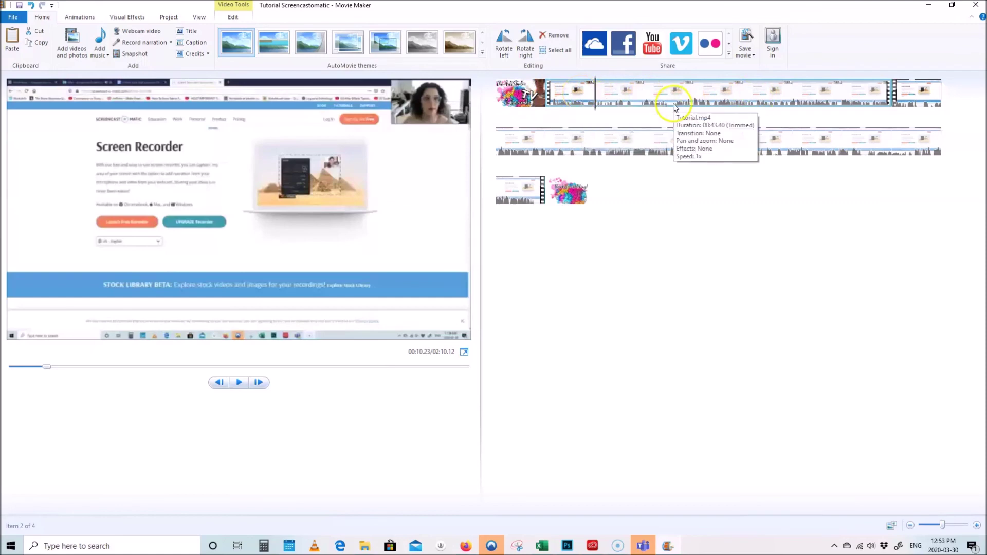
click(111, 56)
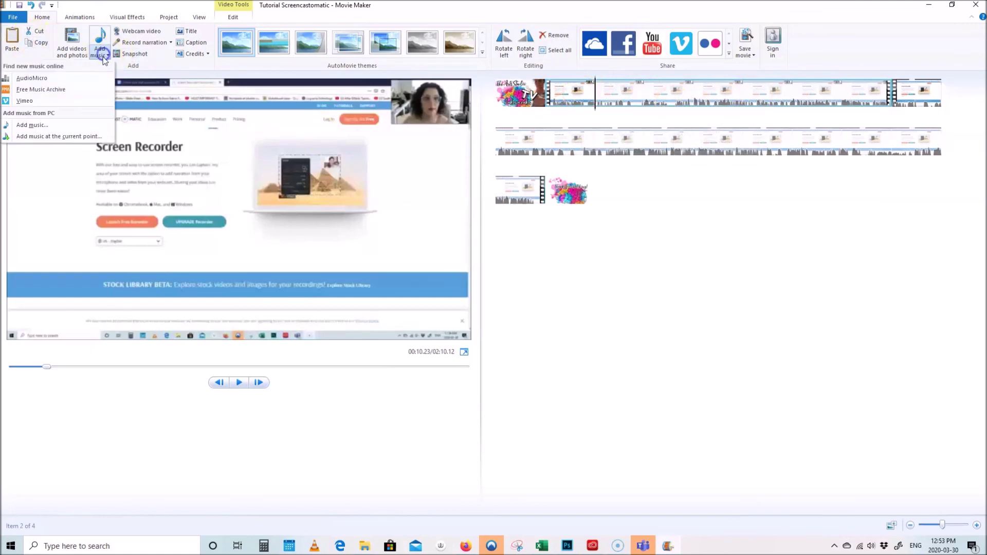
click(69, 131)
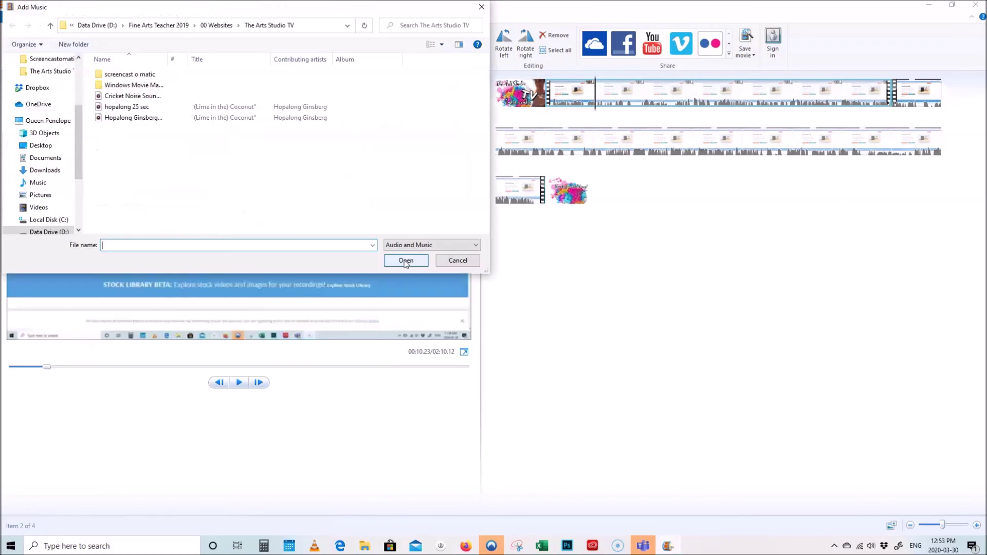
drag(128, 107, 157, 109)
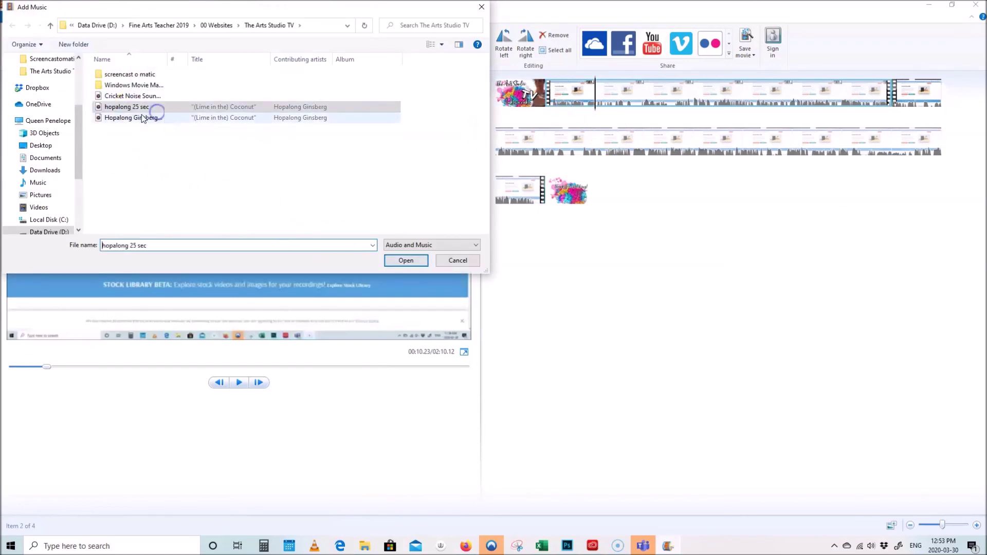
click(406, 260)
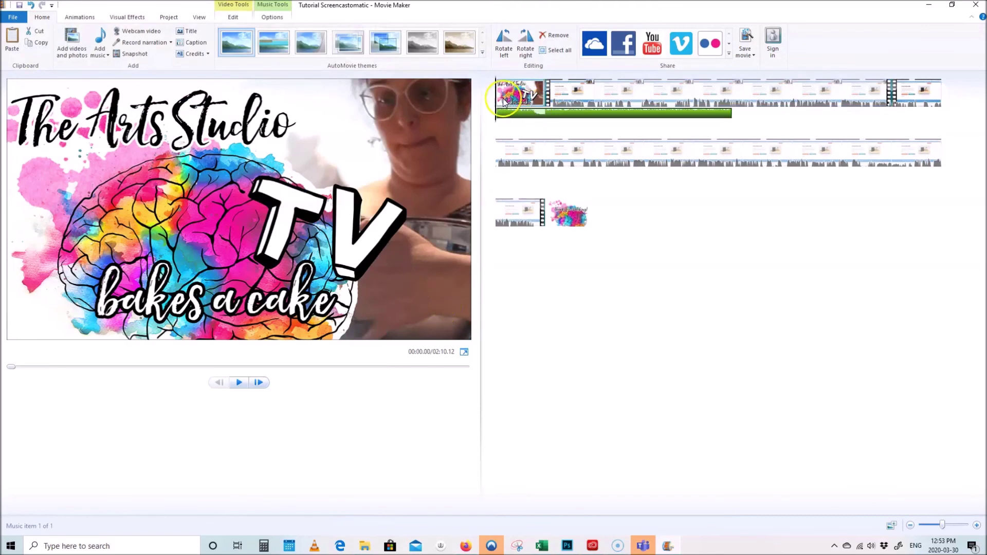
Add the "Cricket Noise Sound Effects" audio file and move its track to the start of the movie under the title picture
click(109, 54)
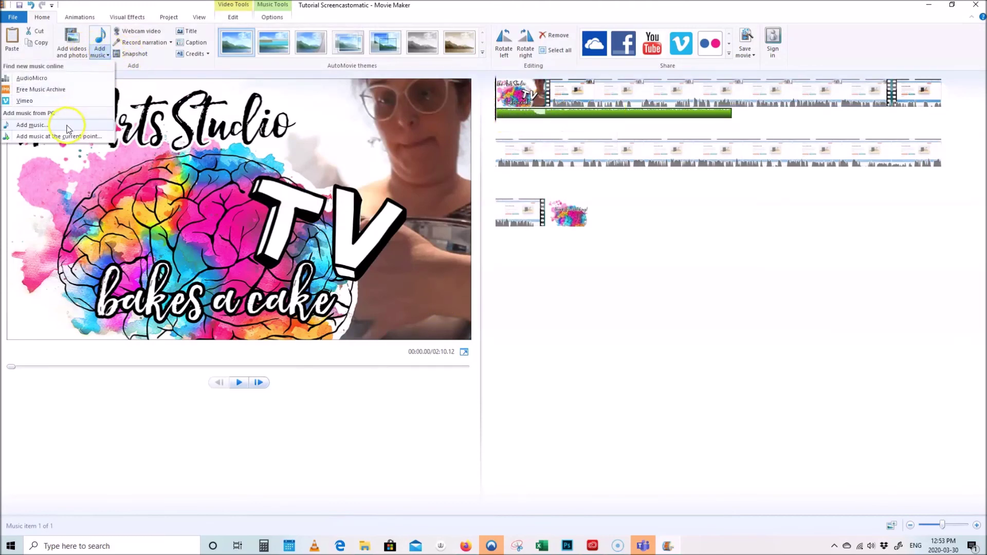
click(515, 93)
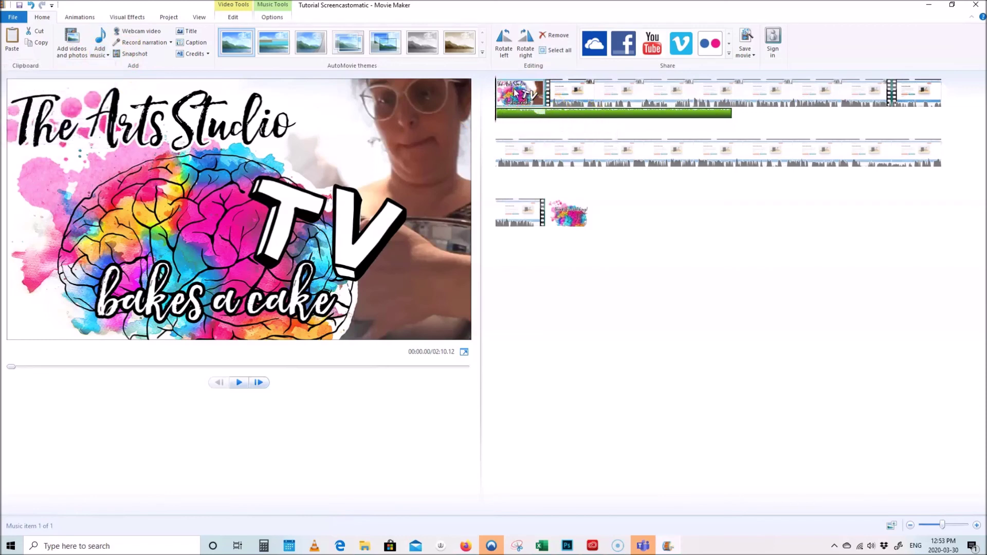
click(108, 55)
click(76, 125)
click(148, 96)
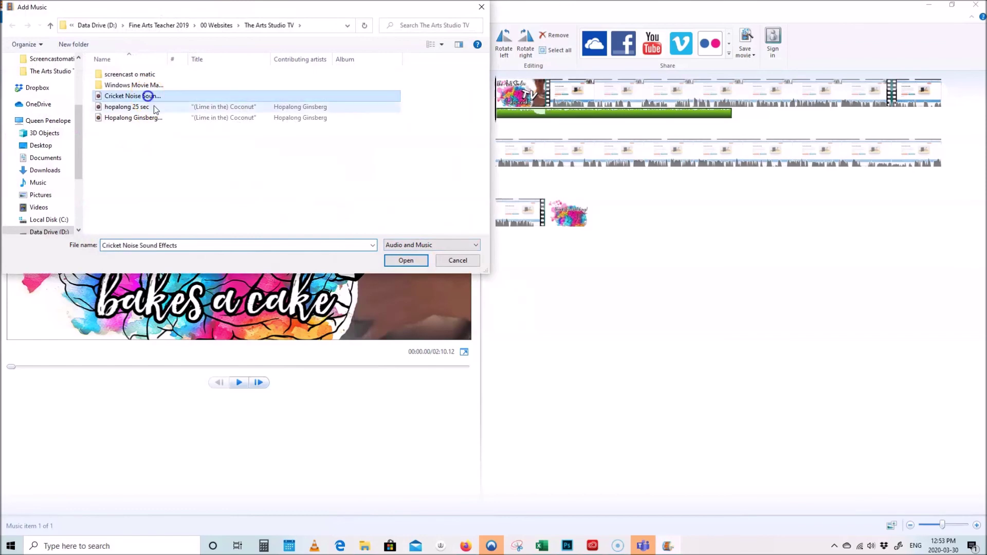
click(407, 261)
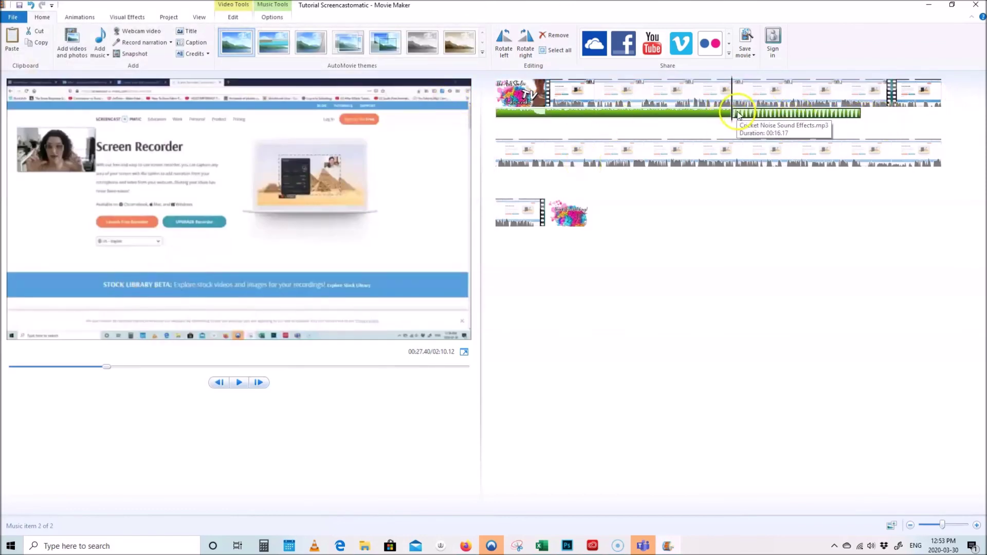
drag(767, 117, 498, 115)
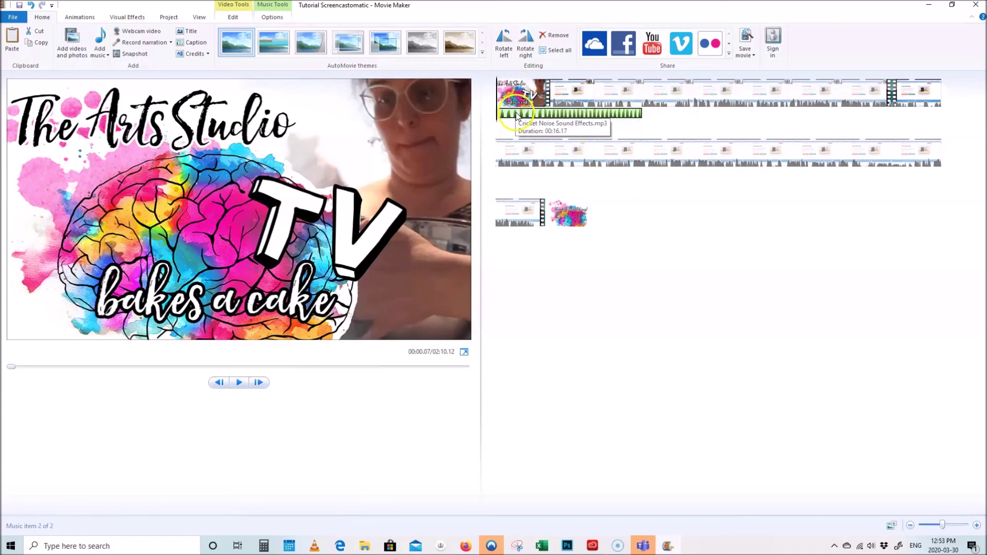
Delete the cricket noise track from under the opening of the movie
right_click(517, 116)
click(513, 93)
click(94, 50)
click(549, 115)
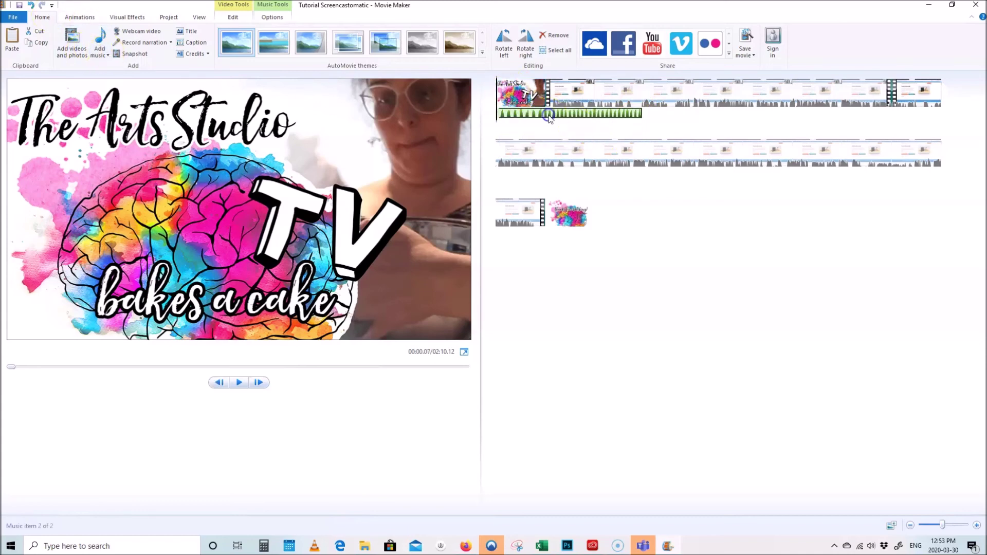
click(553, 118)
key(Delete)
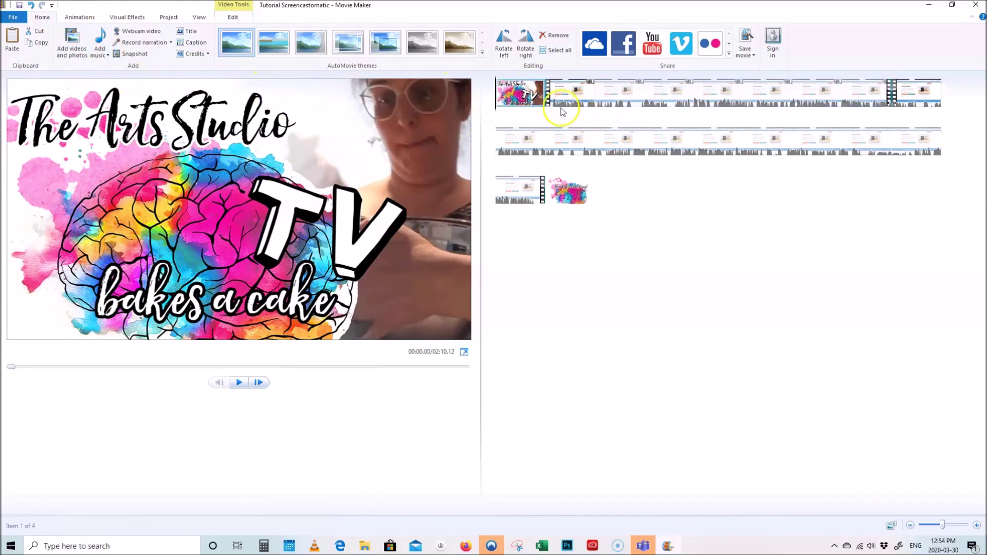
click(106, 55)
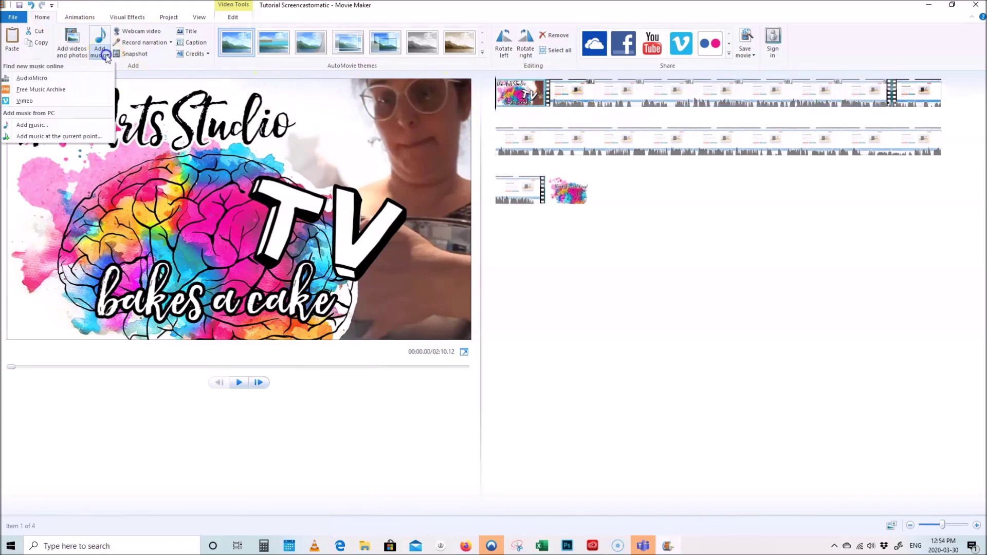
click(88, 127)
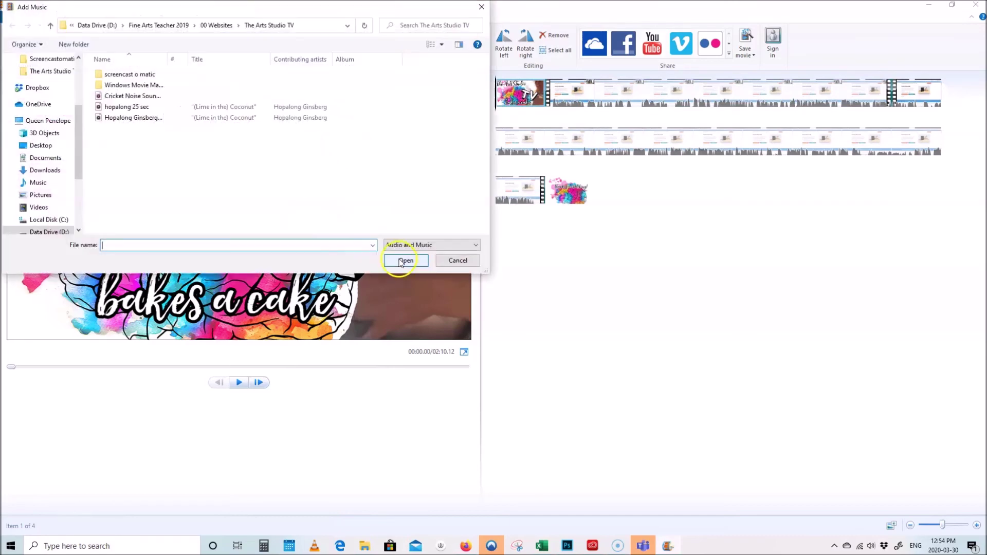
key(Escape)
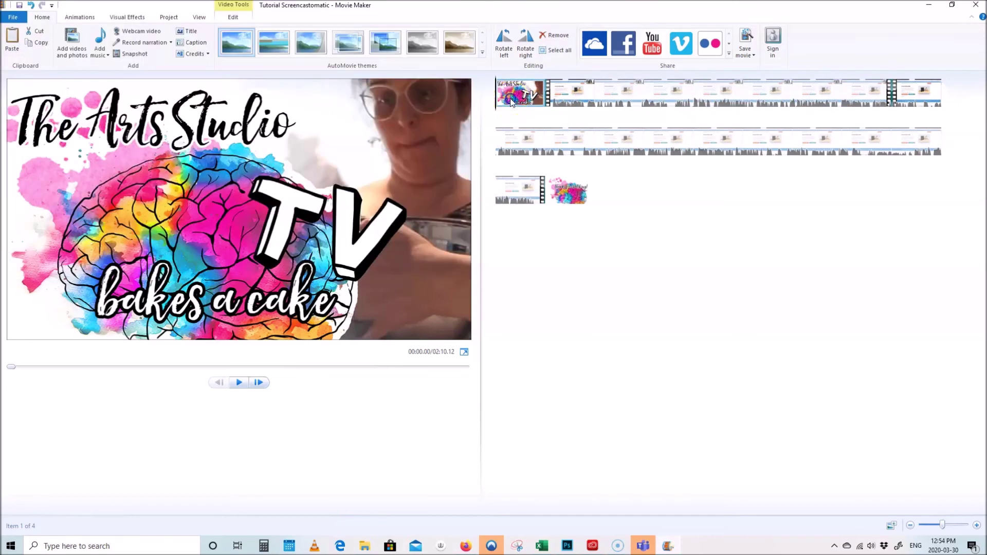
Add the "hopalong 25 sec" music at the current point, at the start of the title picture
click(105, 56)
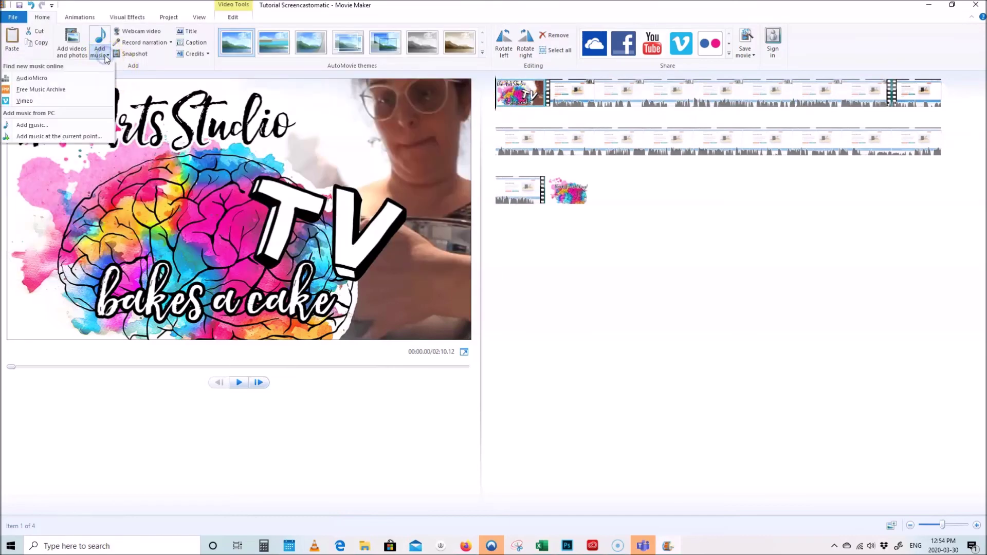
click(81, 140)
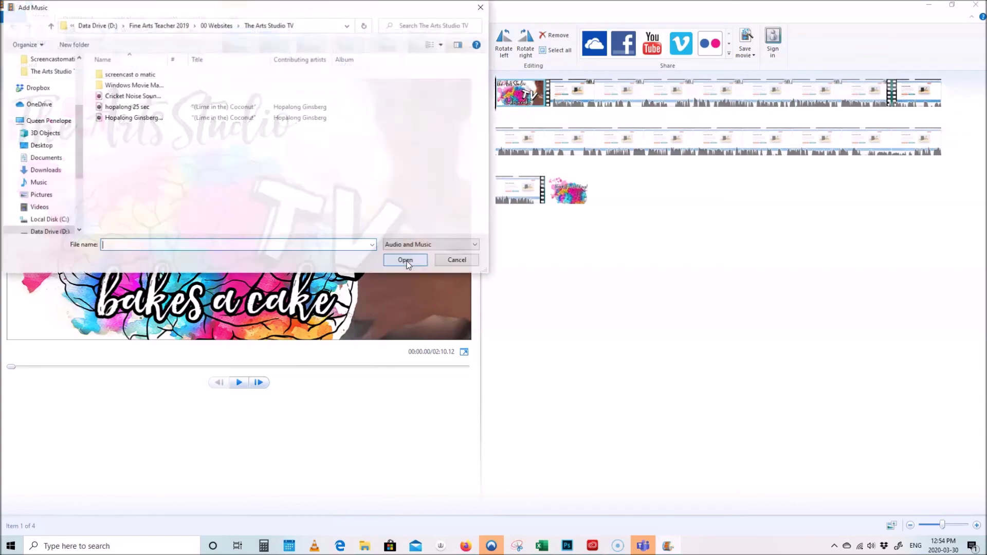
click(148, 109)
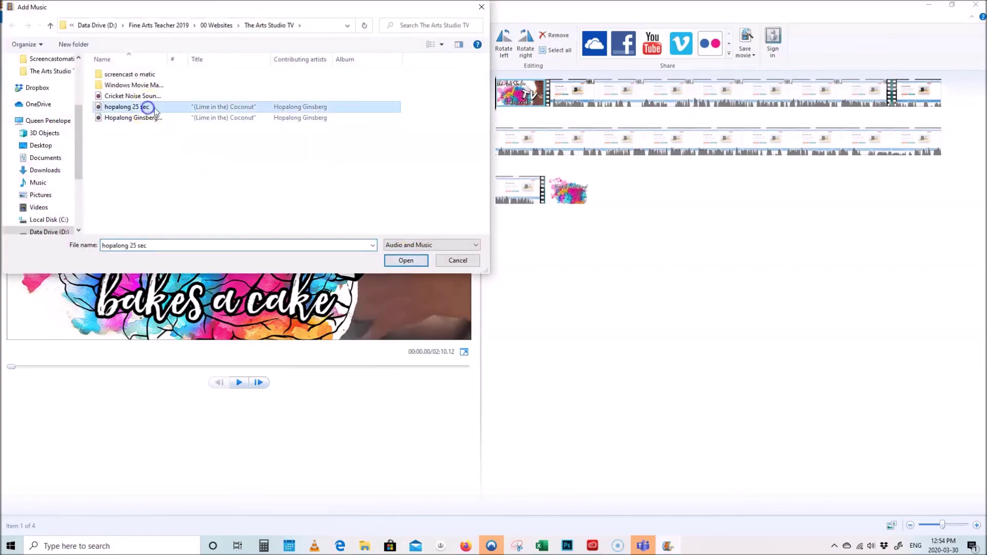
click(416, 263)
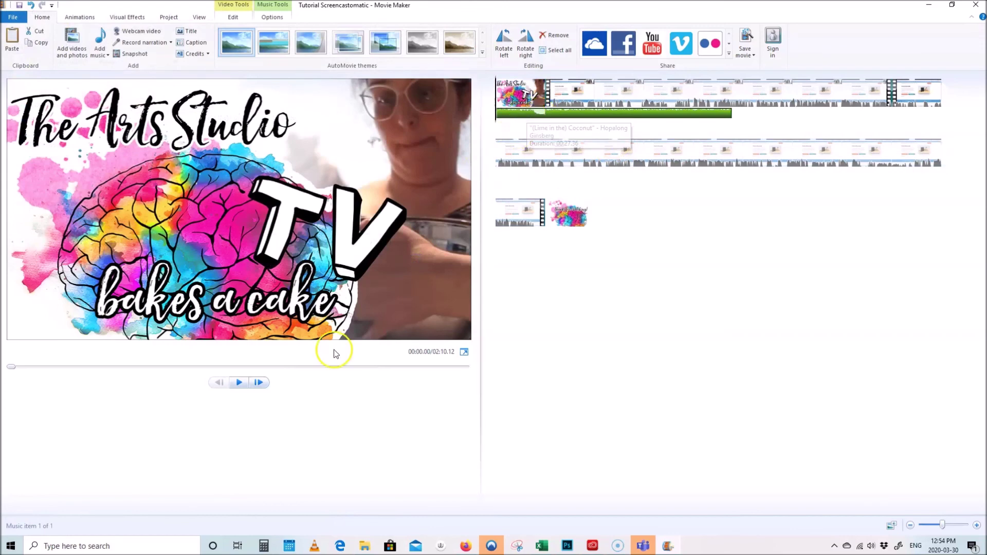
Preview the title picture with its music up to the first video clip and select the music track
click(239, 383)
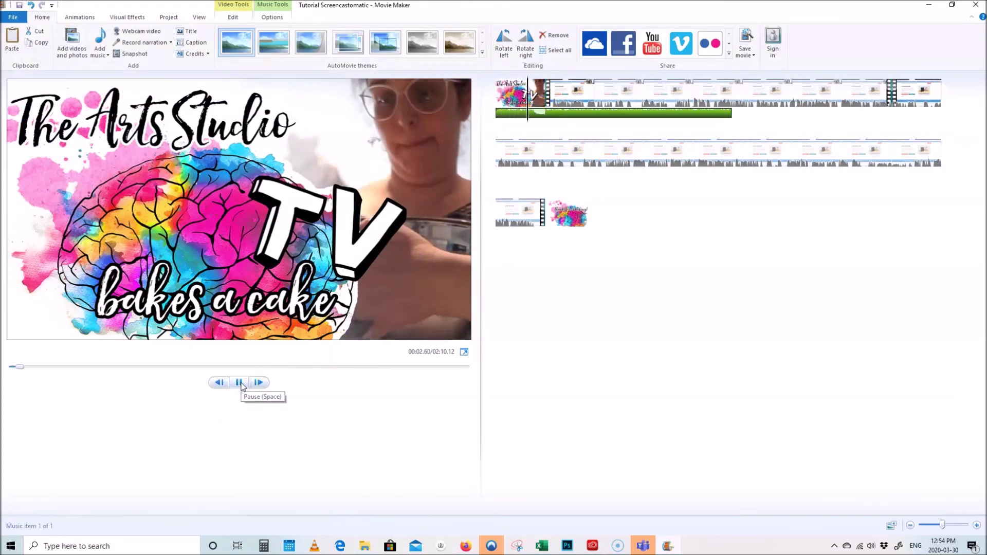
click(239, 383)
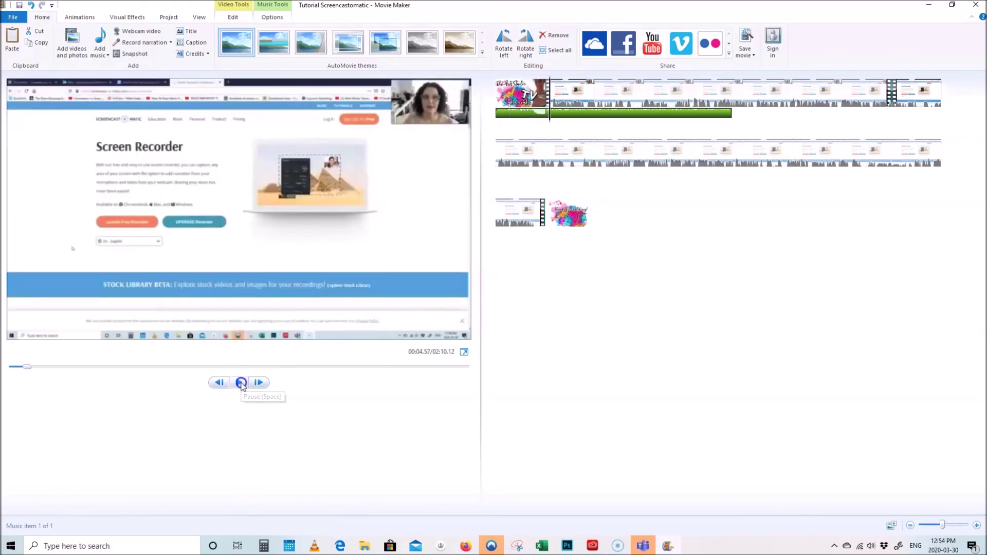
click(533, 118)
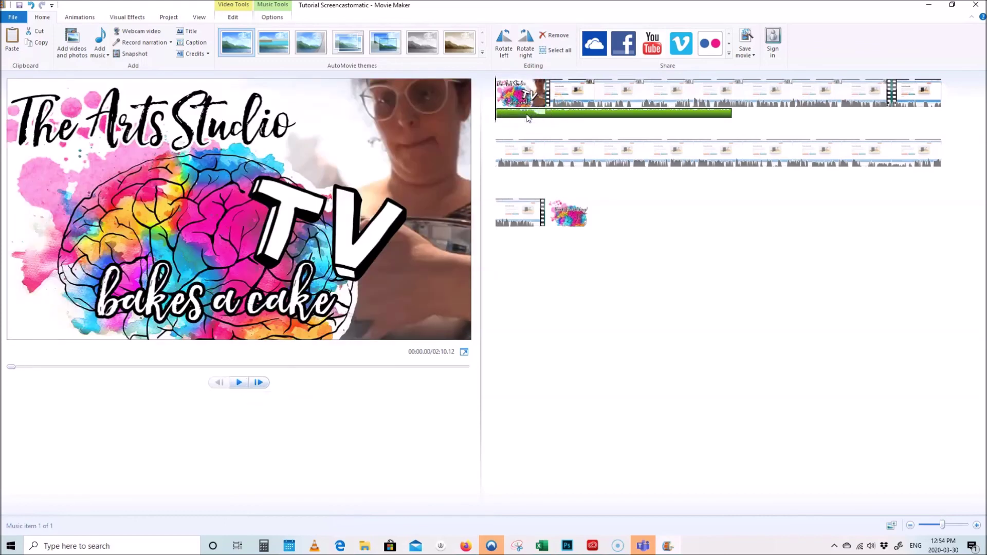
Preview the opening with its music into the first video clip and return to the start of the movie
click(240, 383)
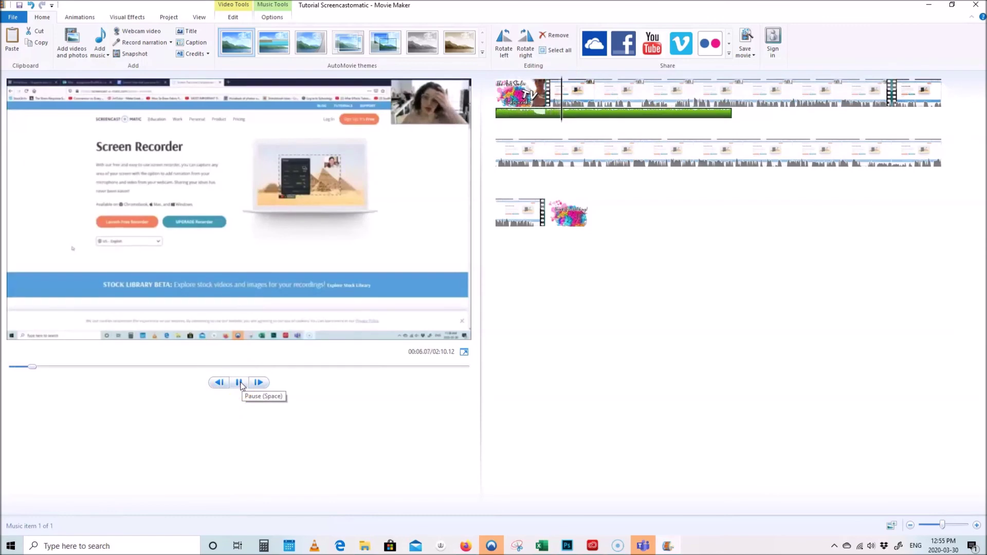
click(239, 384)
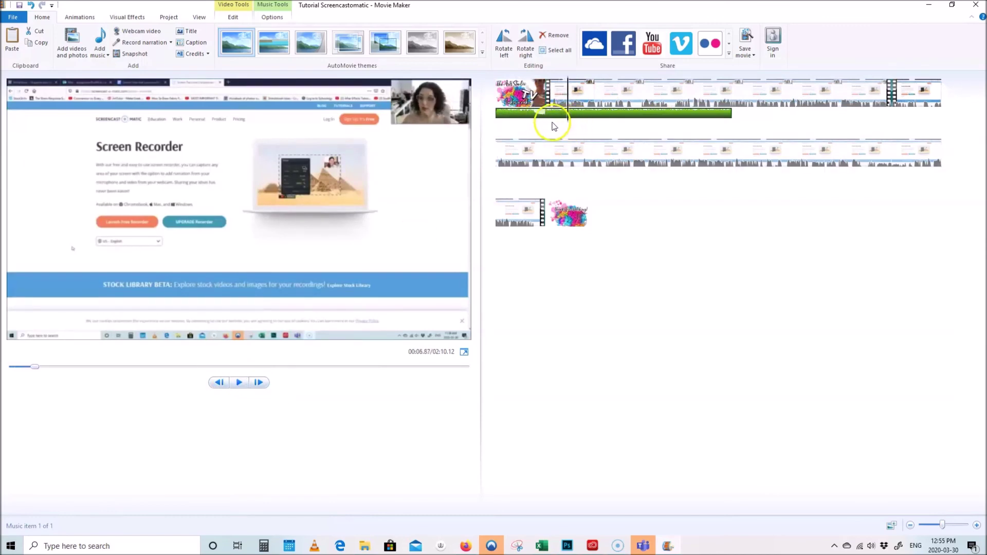
key(Home)
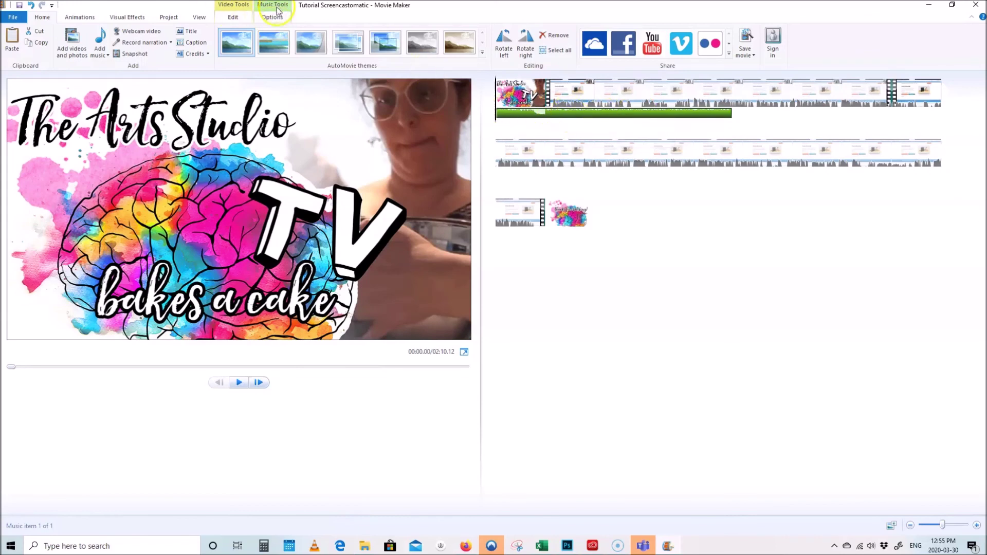
Trim the intro music under the title picture by setting its end point to 4 seconds
click(238, 7)
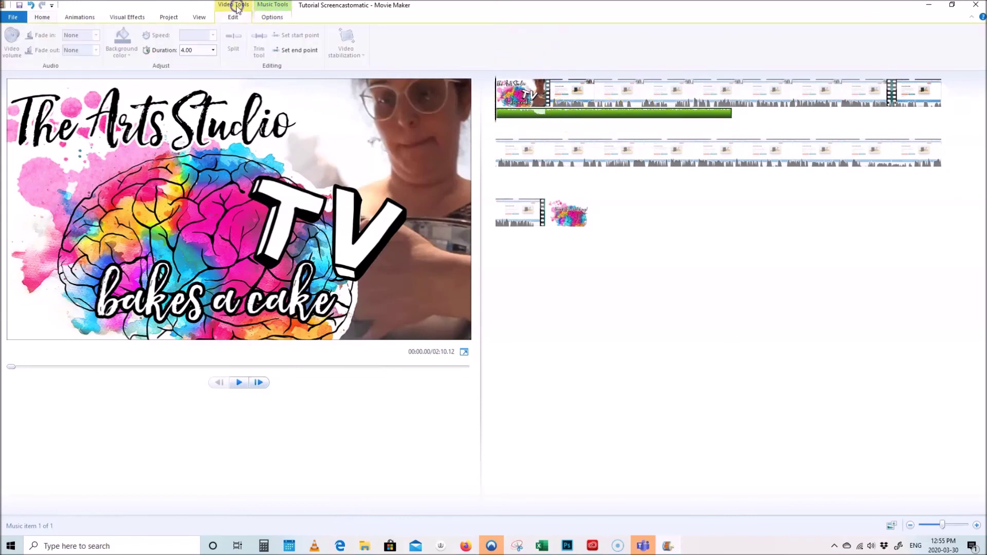
click(272, 10)
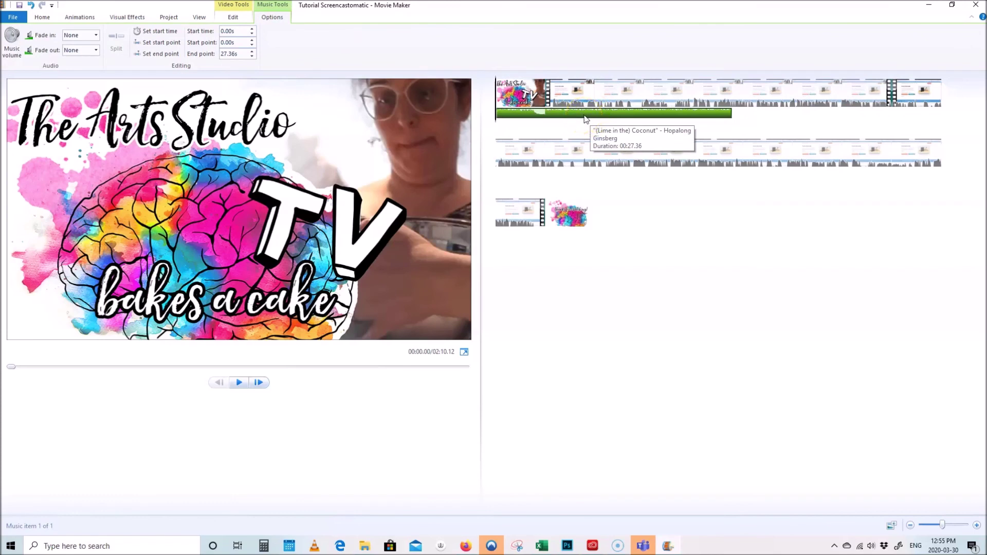
click(242, 53)
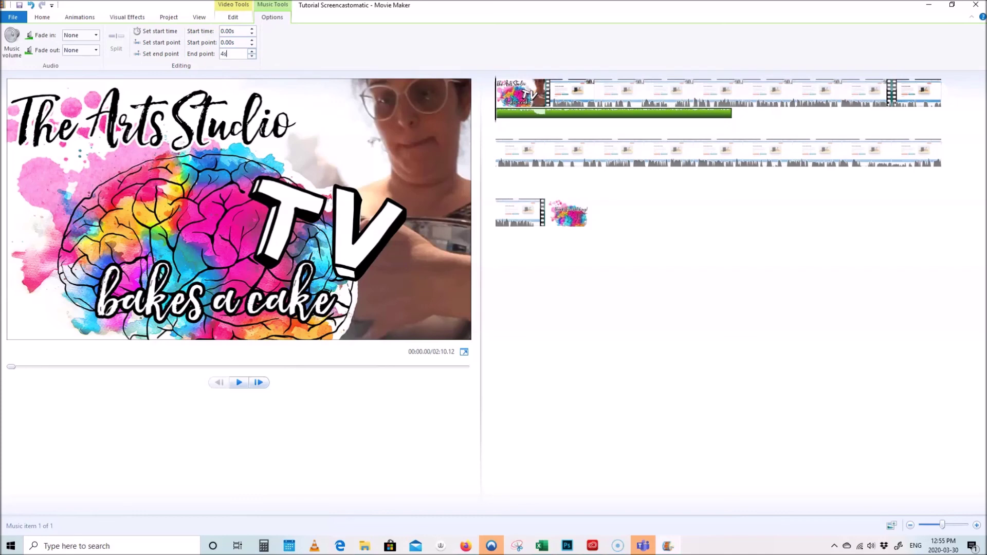
key(Return)
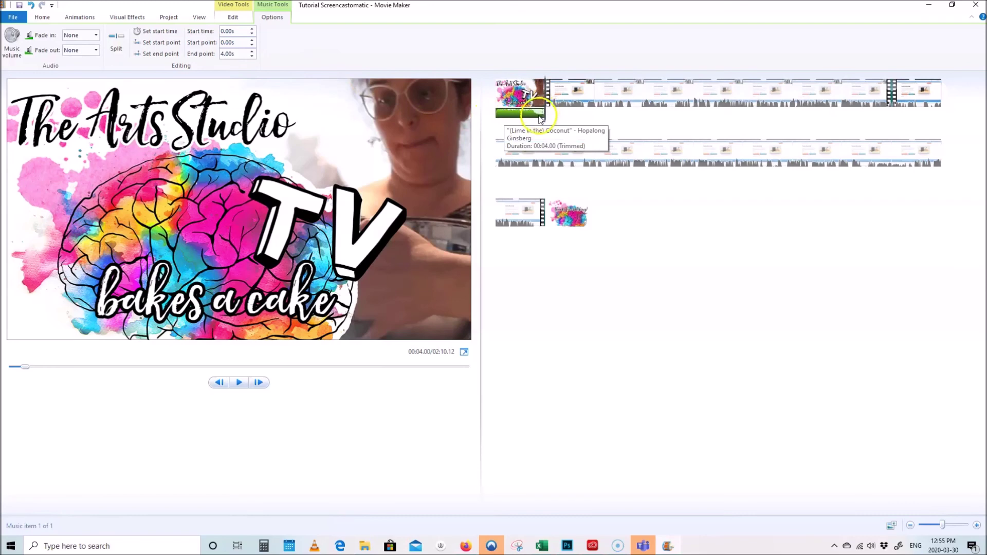
Give the intro music under the title picture a Medium fade out
click(533, 94)
click(533, 116)
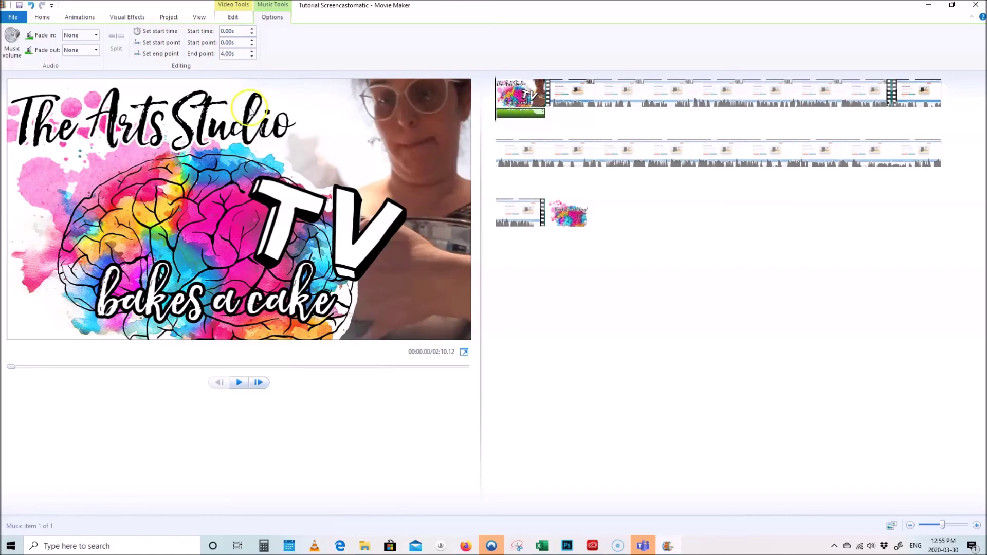
click(96, 51)
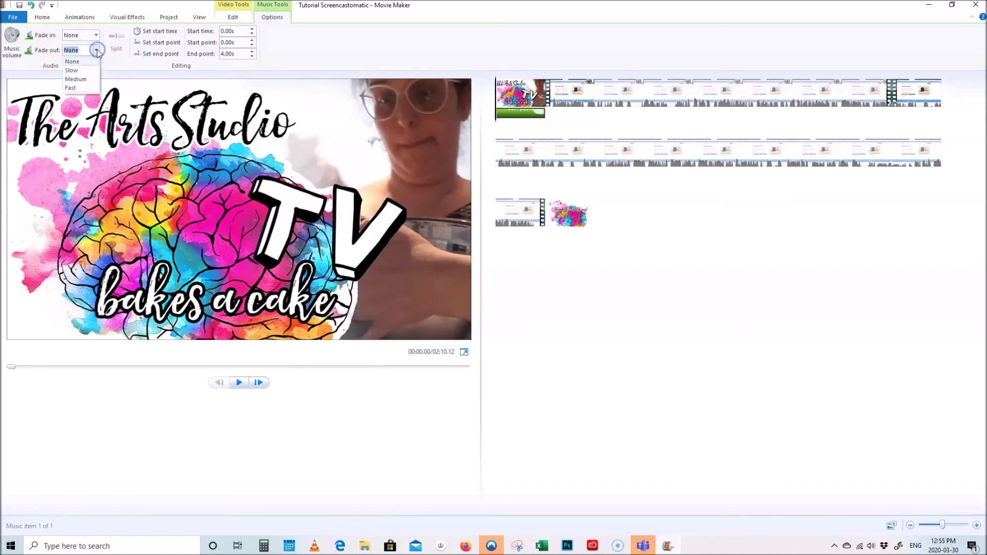
click(87, 81)
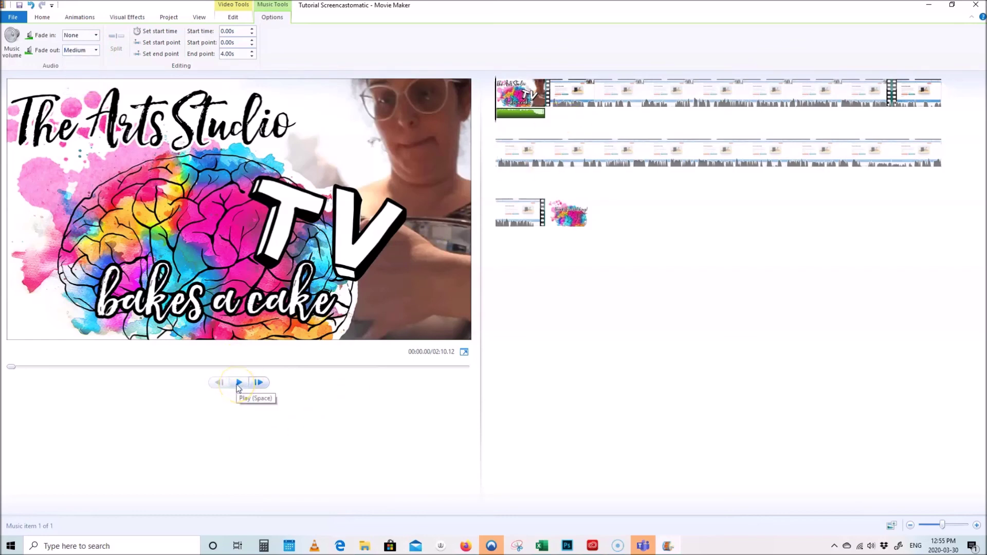
Preview the title picture with the trimmed, fading music up to the first video clip, and select the title picture again
click(239, 384)
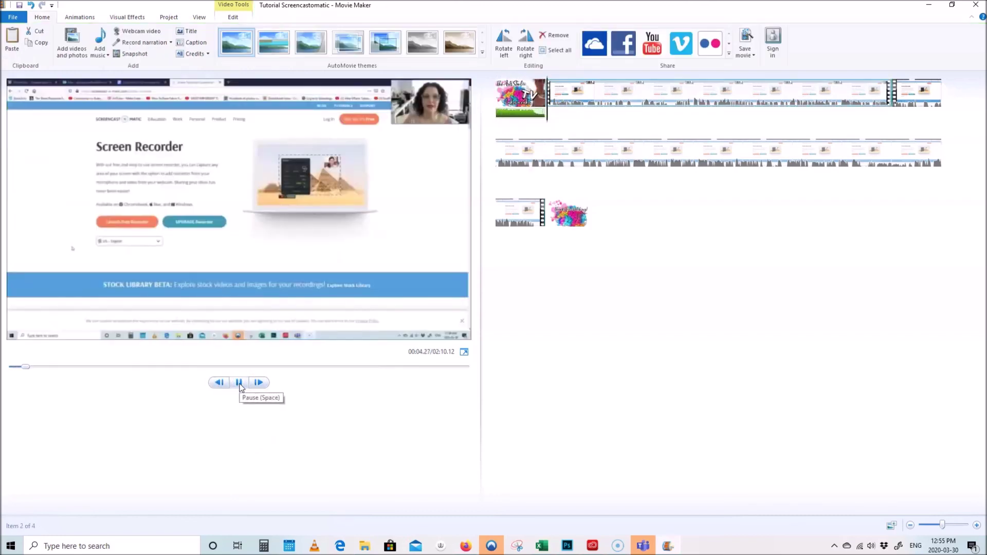
click(239, 383)
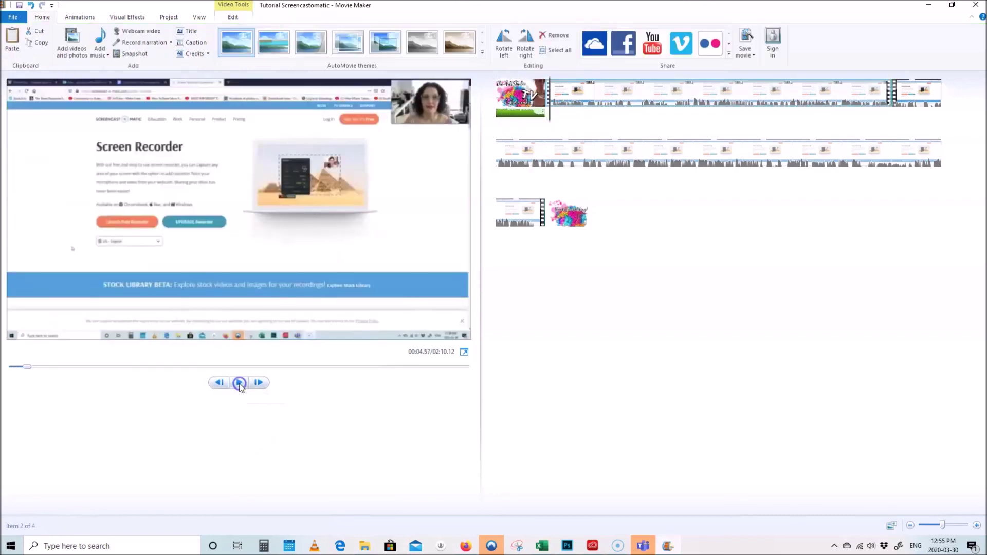
click(521, 96)
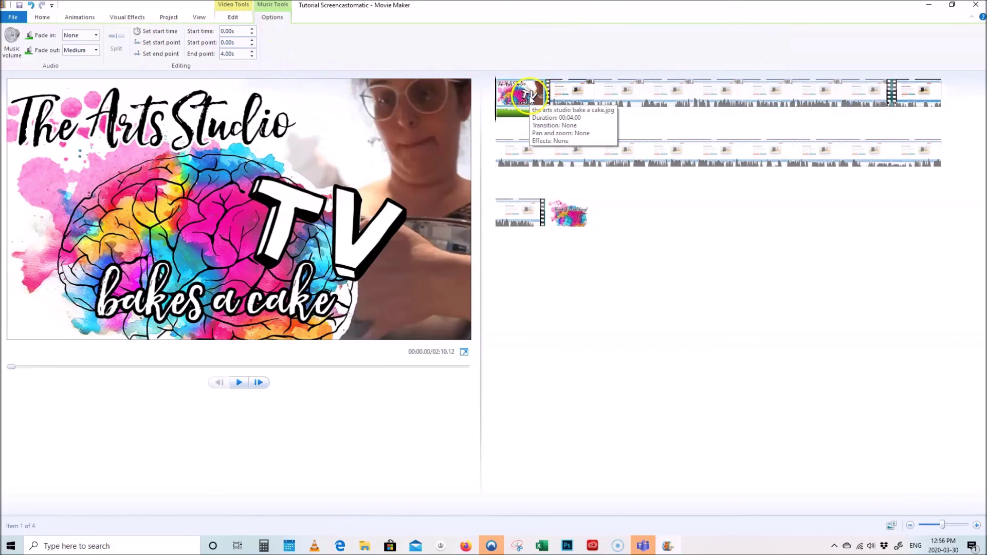
Add the "Cricket Noise" audio file at the current point, at the start of the second video clip
click(900, 92)
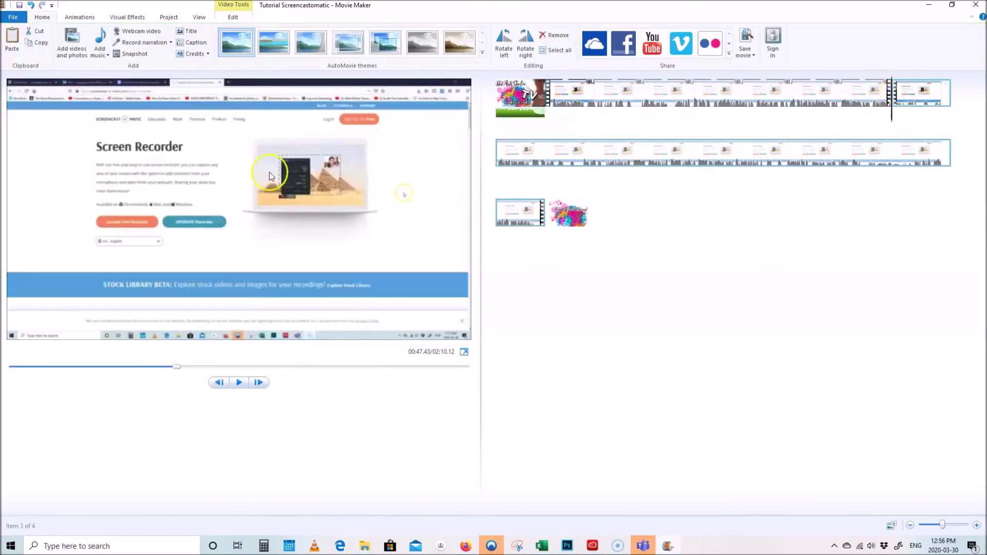
click(105, 54)
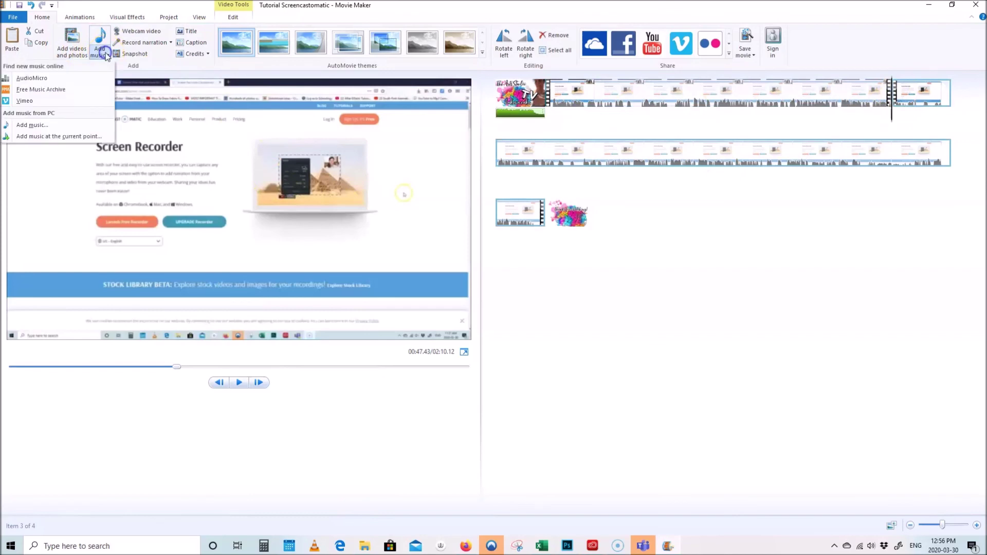
click(66, 126)
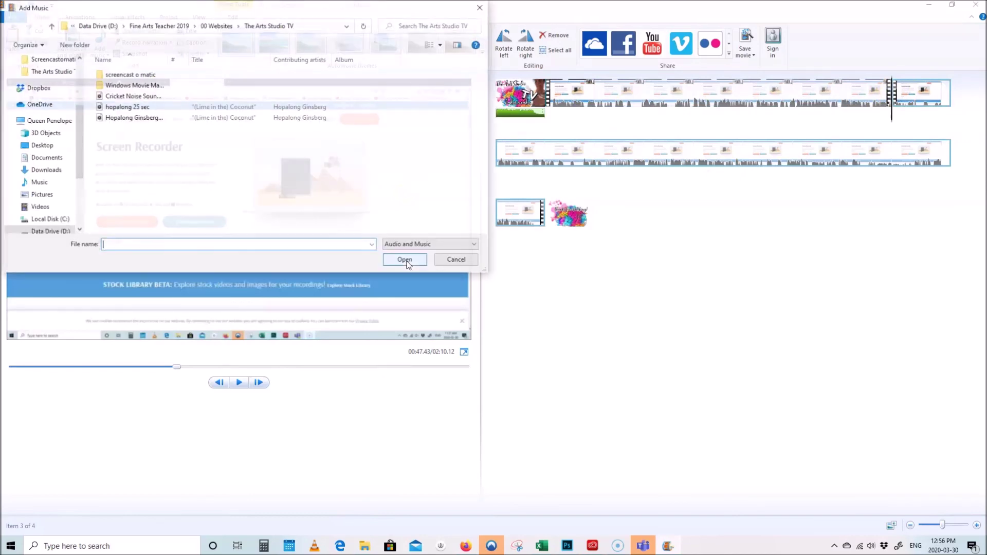
click(408, 260)
click(106, 55)
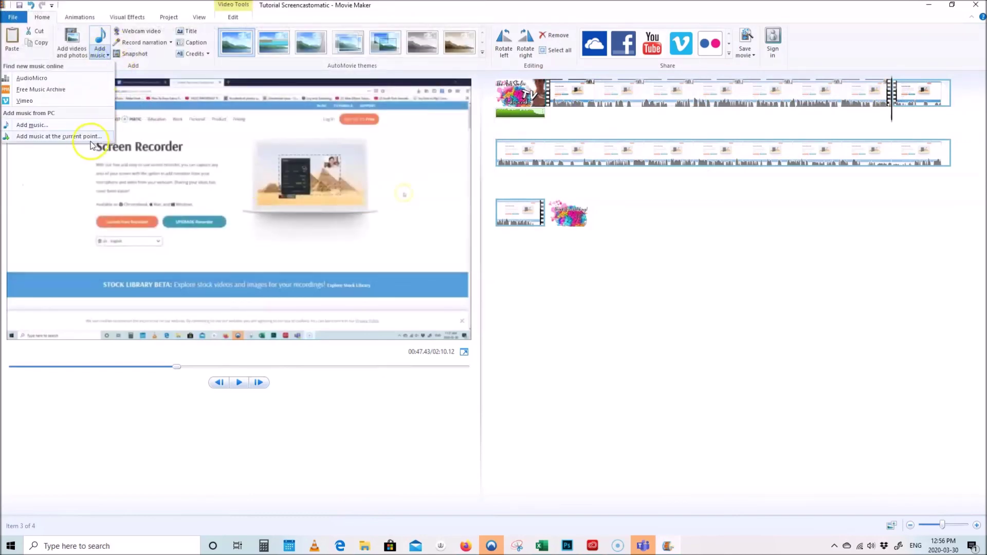
click(82, 137)
click(139, 96)
click(409, 260)
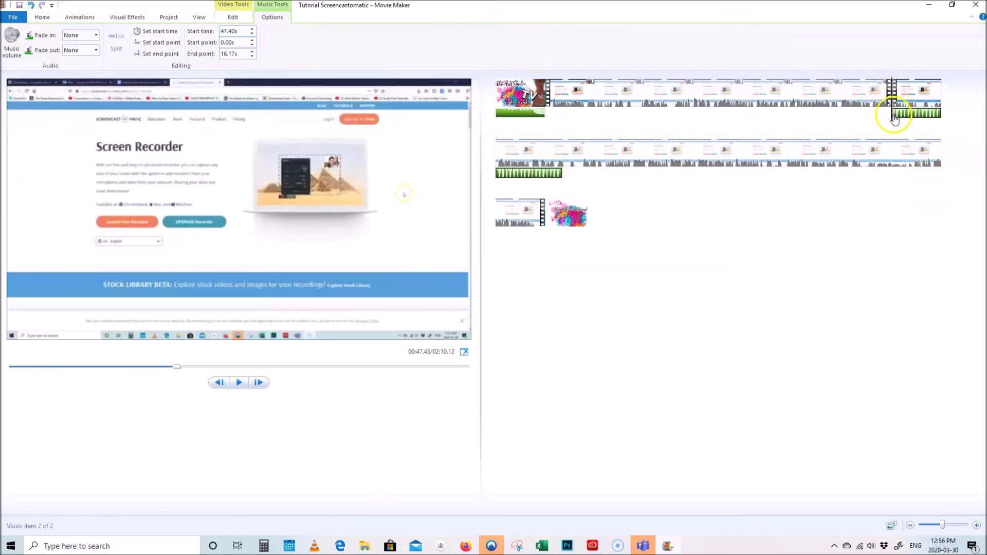
Set the duration of the opening title picture to 7.00 seconds
click(521, 94)
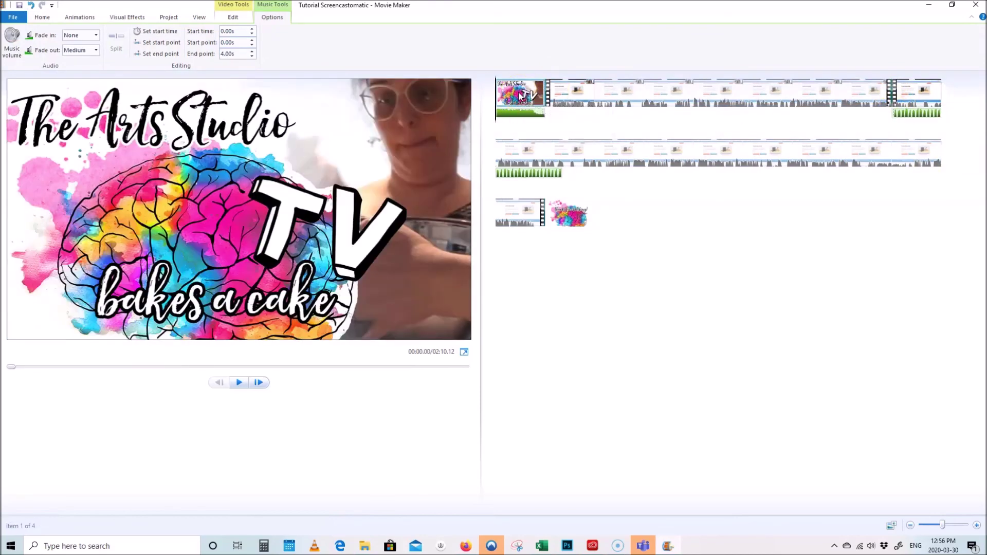
click(235, 6)
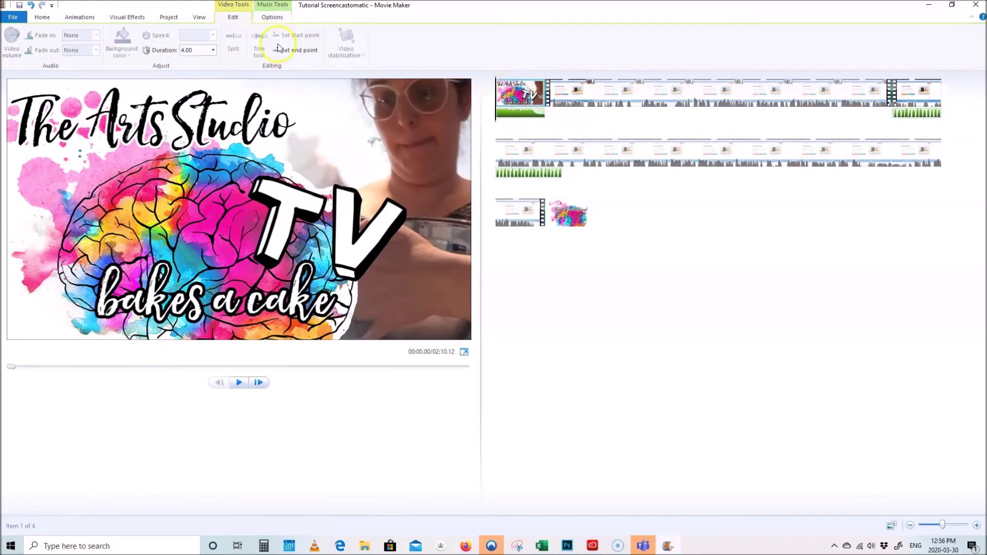
click(213, 50)
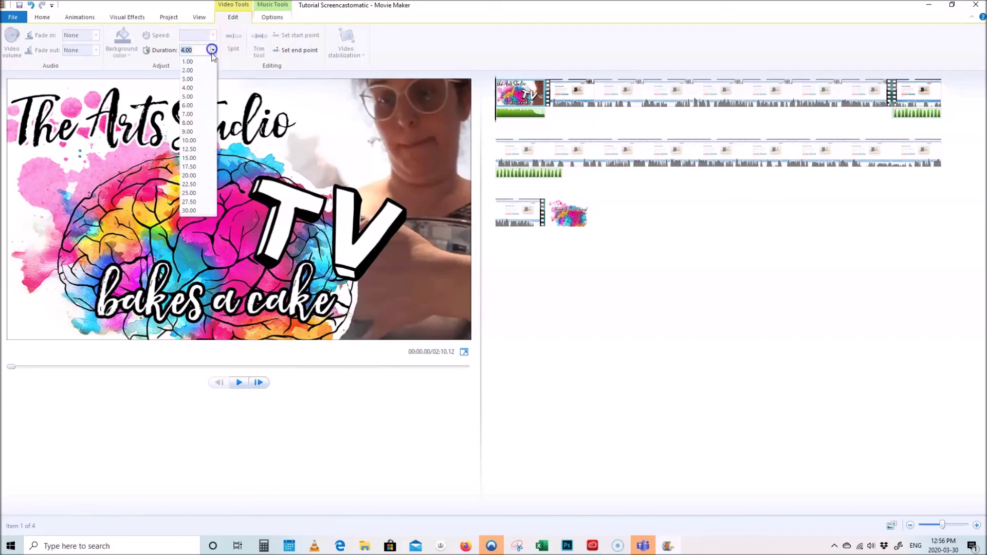
click(190, 115)
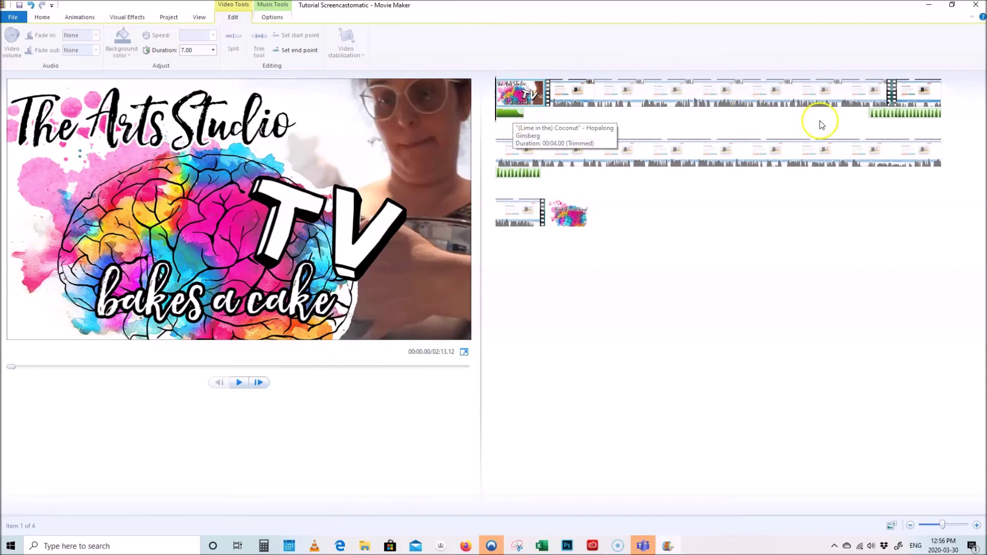
Move the cricket noise track so that it starts with the second video clip
click(885, 113)
mouse_move(885, 115)
mouse_down()
mouse_move(904, 118)
mouse_move(802, 118)
mouse_move(911, 117)
mouse_move(828, 117)
mouse_move(901, 117)
mouse_up()
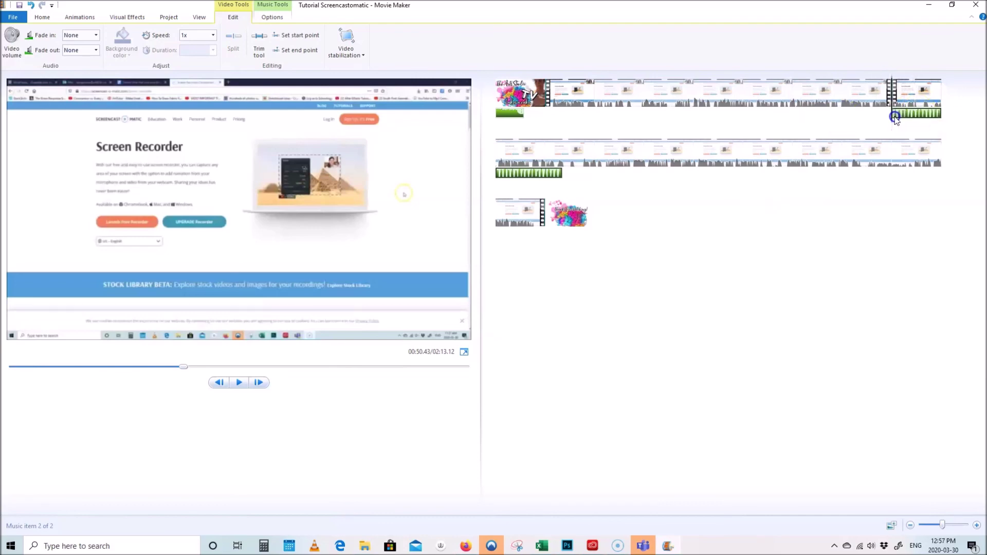
click(517, 90)
click(566, 214)
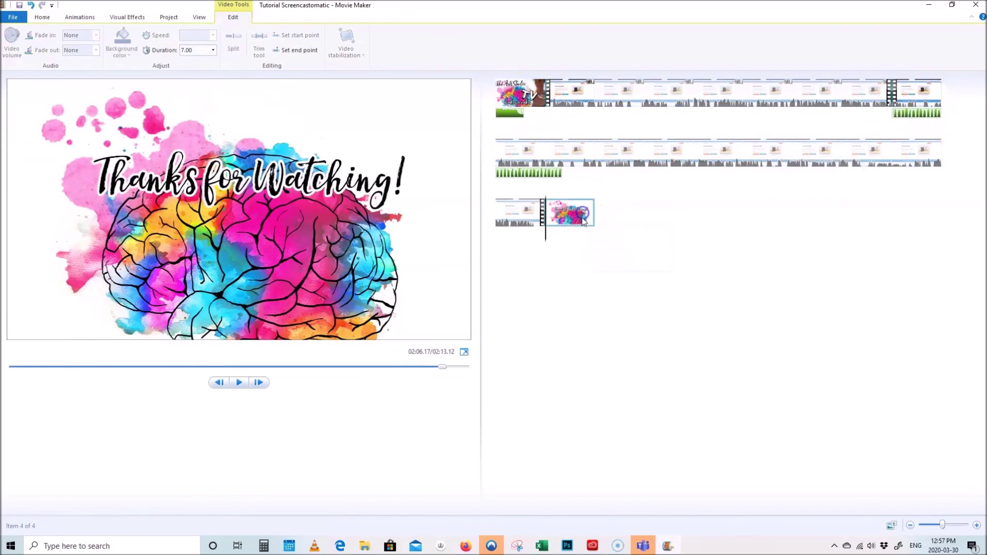
click(518, 92)
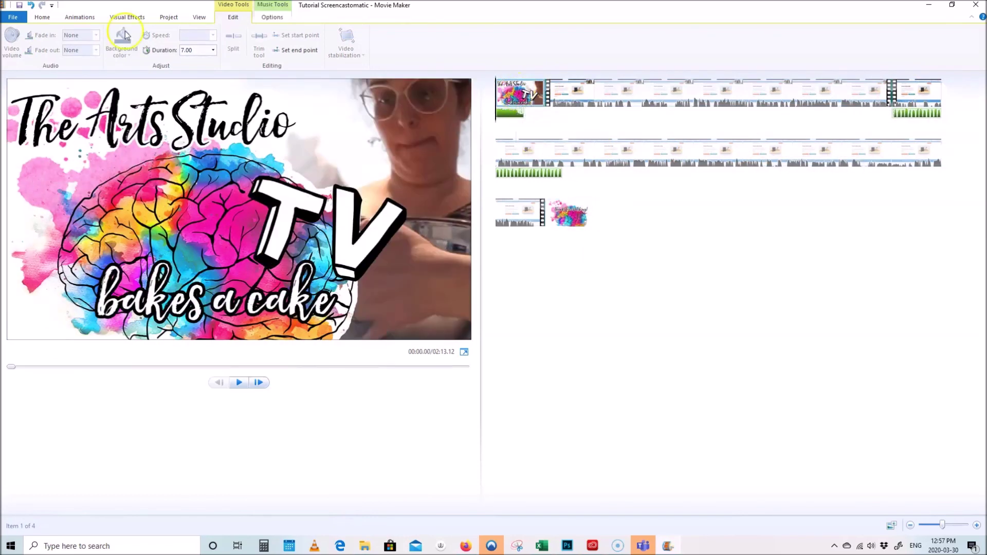
click(550, 95)
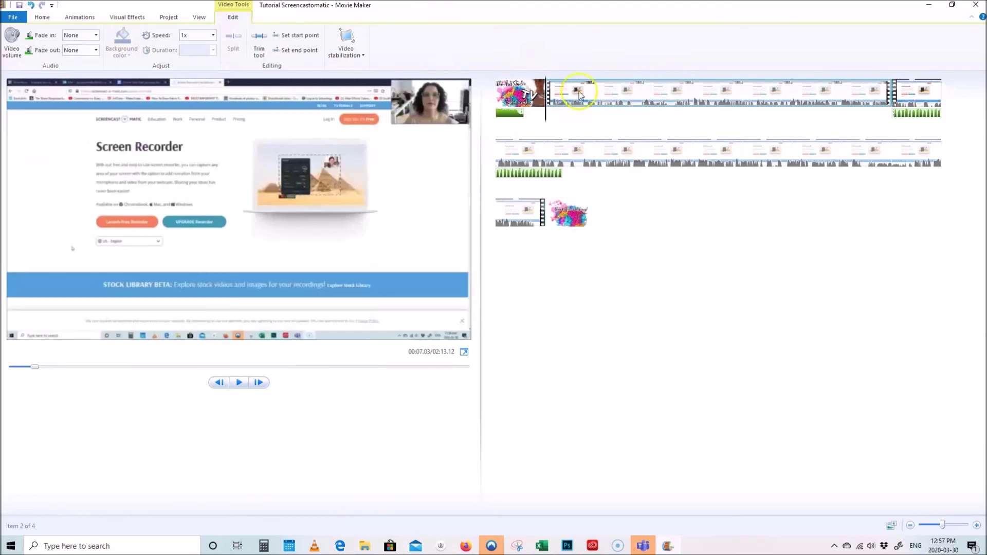
click(846, 96)
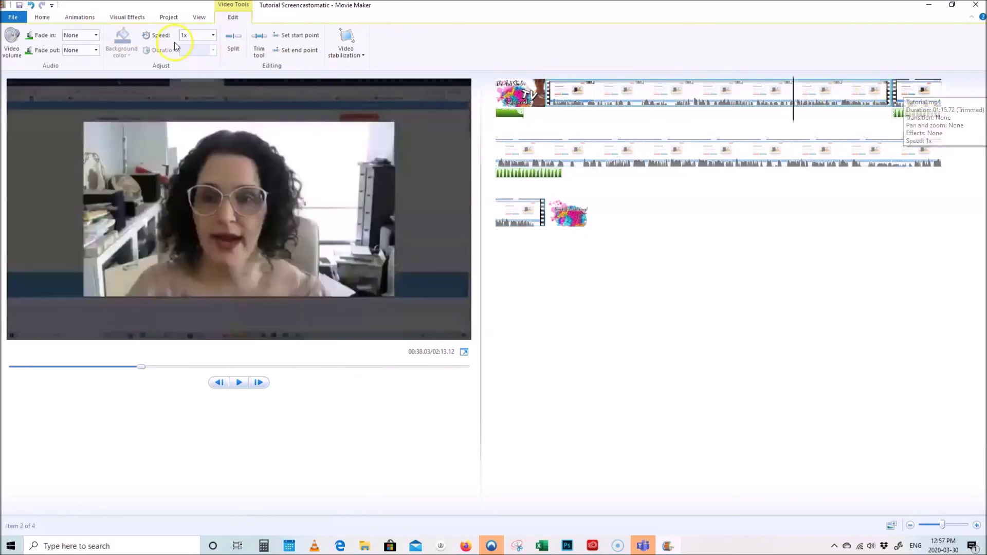
Browse the transitions and apply Diagonal down-right to the first video clip, after the title picture
click(80, 19)
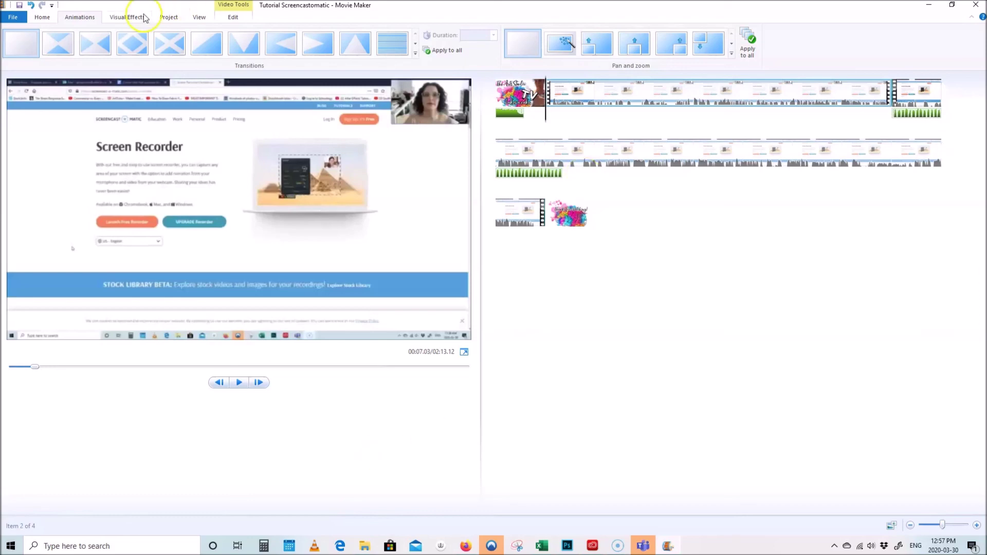
click(416, 53)
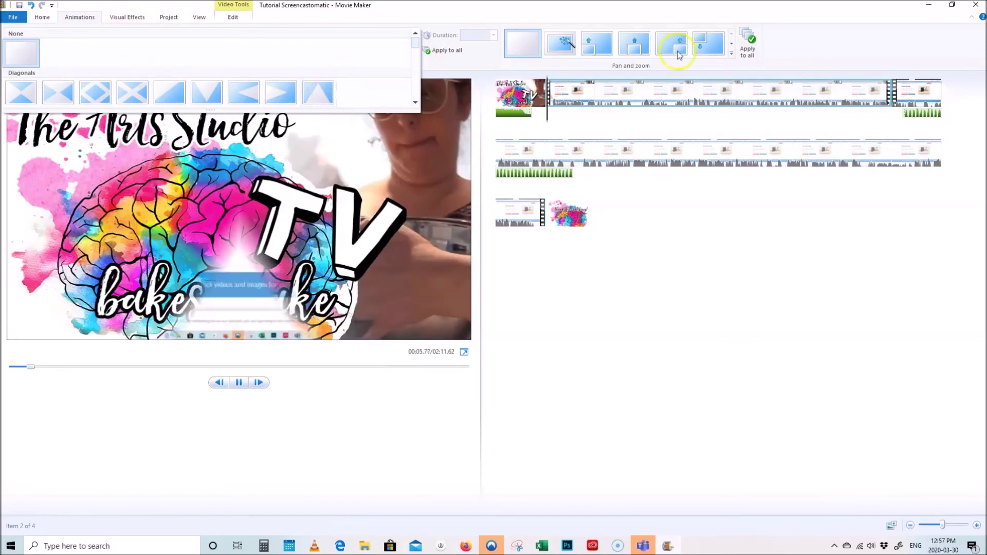
click(366, 443)
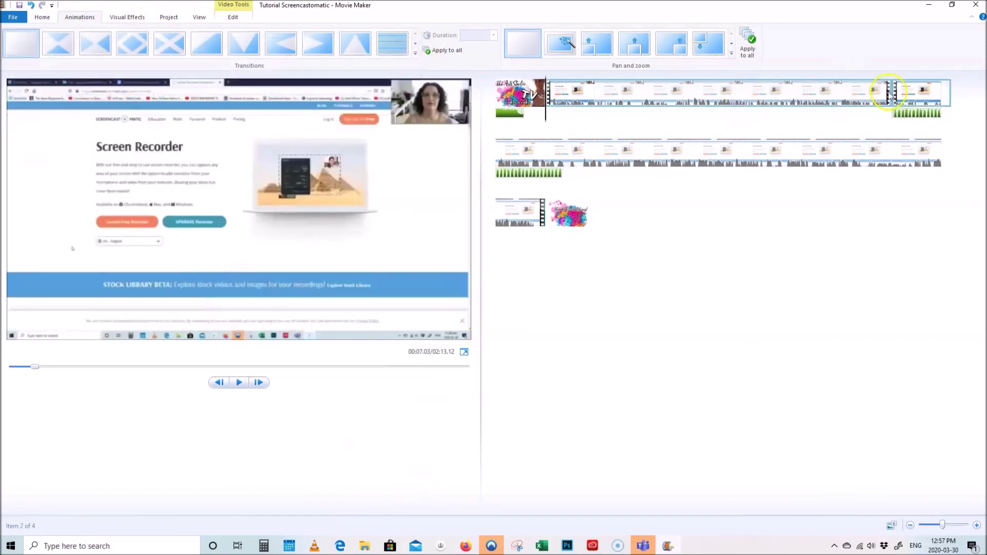
click(844, 95)
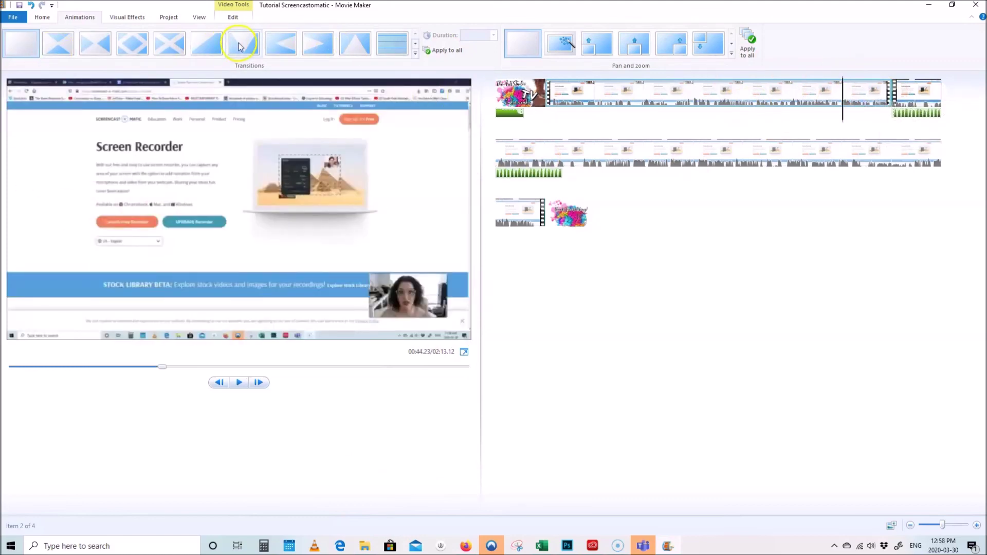
click(218, 45)
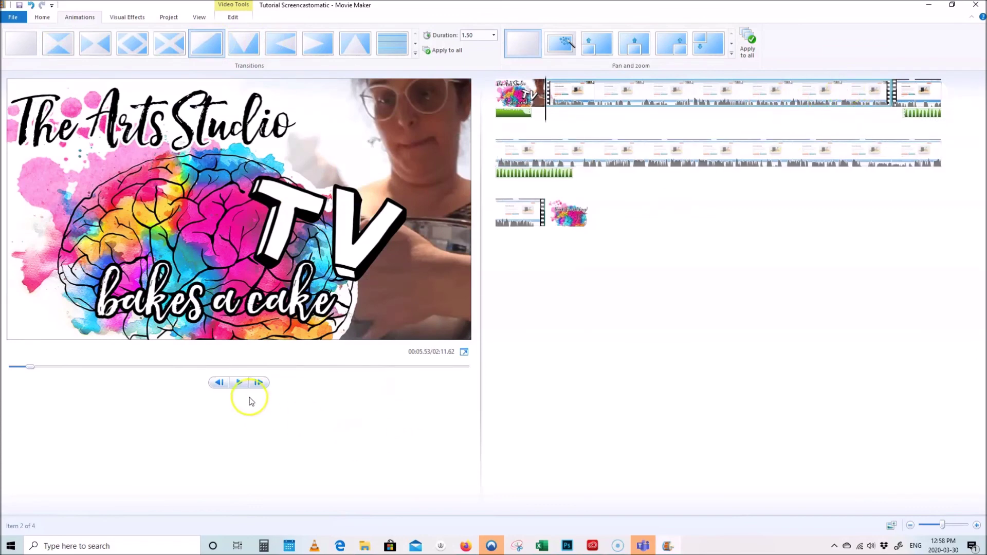
Preview the transition from the title picture into the first video clip
click(238, 383)
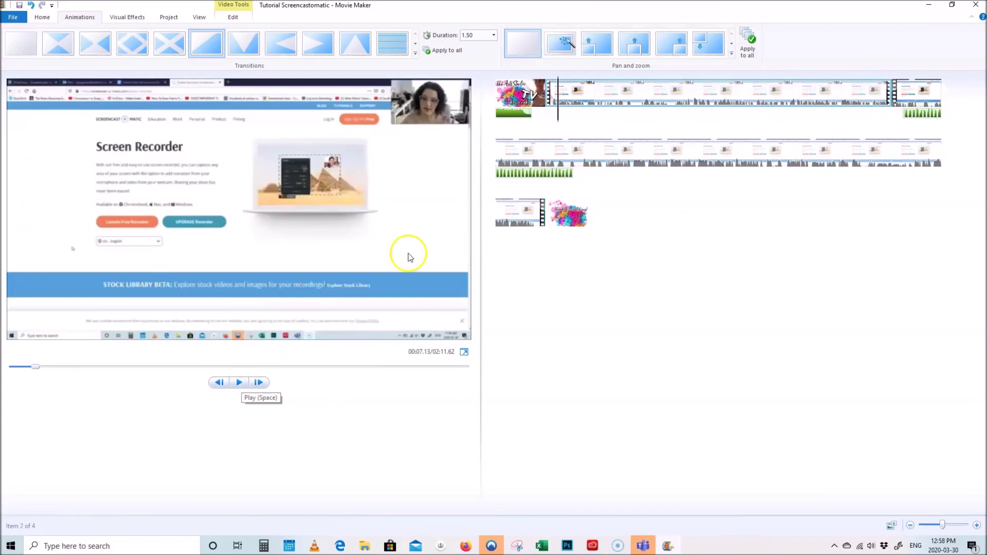
click(565, 103)
click(238, 382)
Apply the Diagonal down-right transition to the start of the second video clip
click(947, 90)
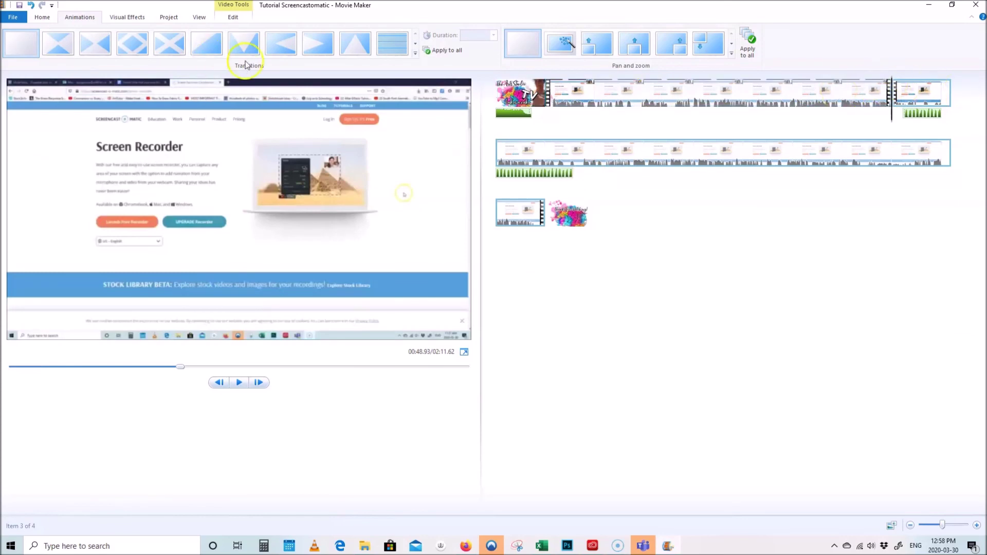
click(207, 48)
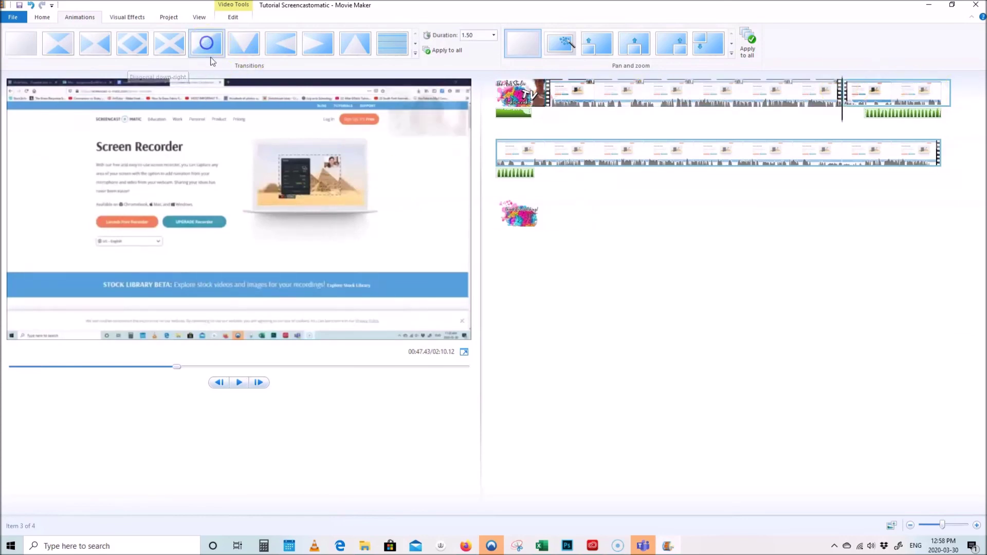
Preview the transition between the first and second video clips
drag(180, 367, 164, 368)
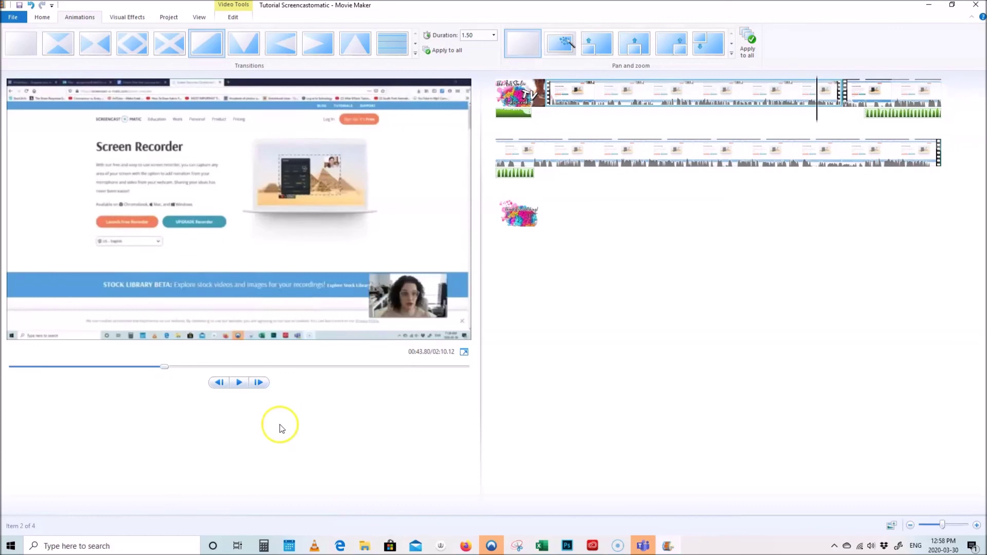
Add the Fade in from white and Fade out to white effects to the opening title picture and play it back
click(539, 95)
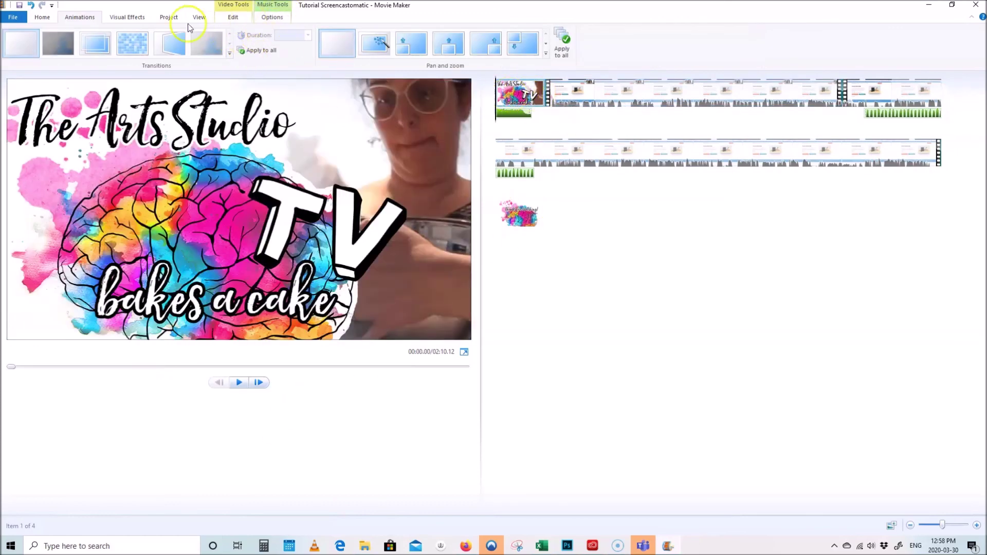
click(133, 19)
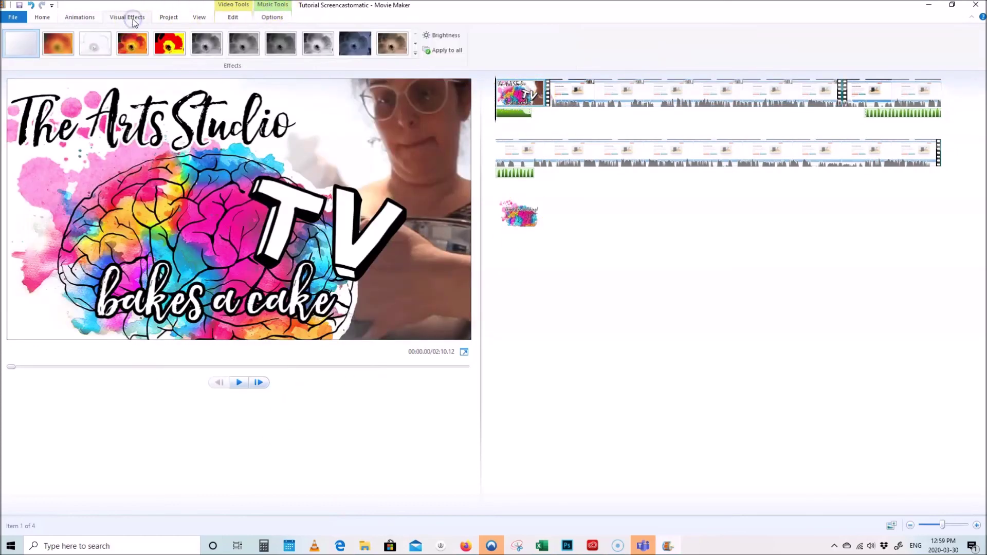
click(415, 55)
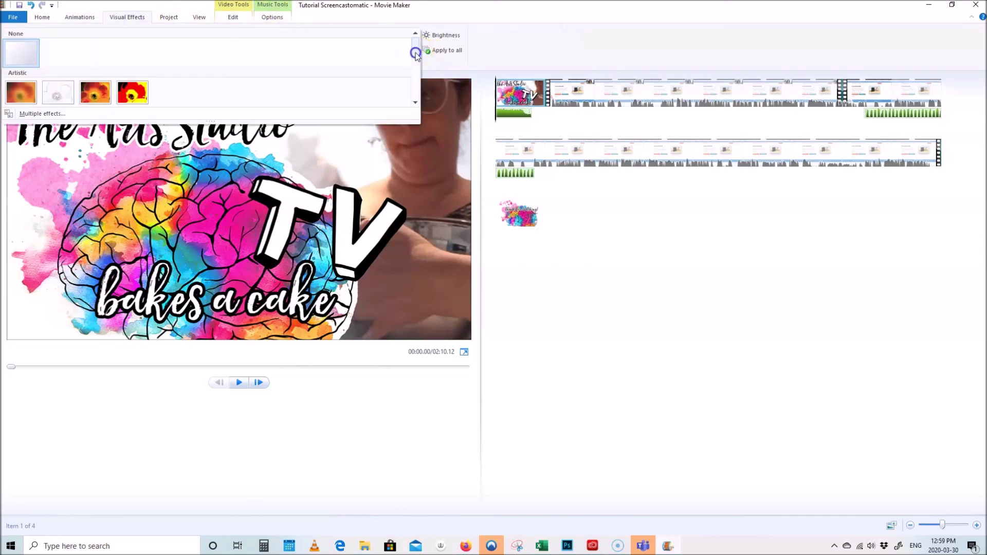
click(43, 114)
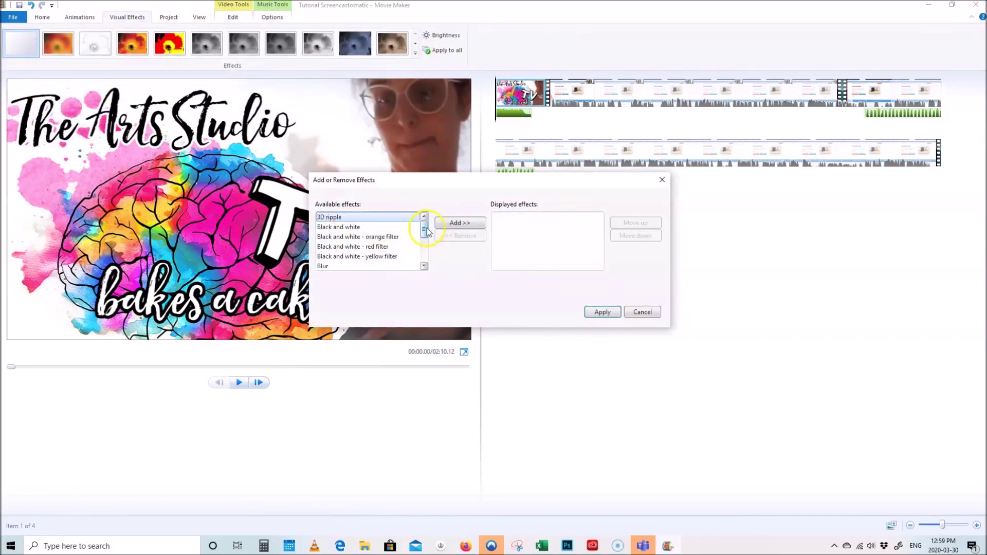
drag(426, 233, 426, 245)
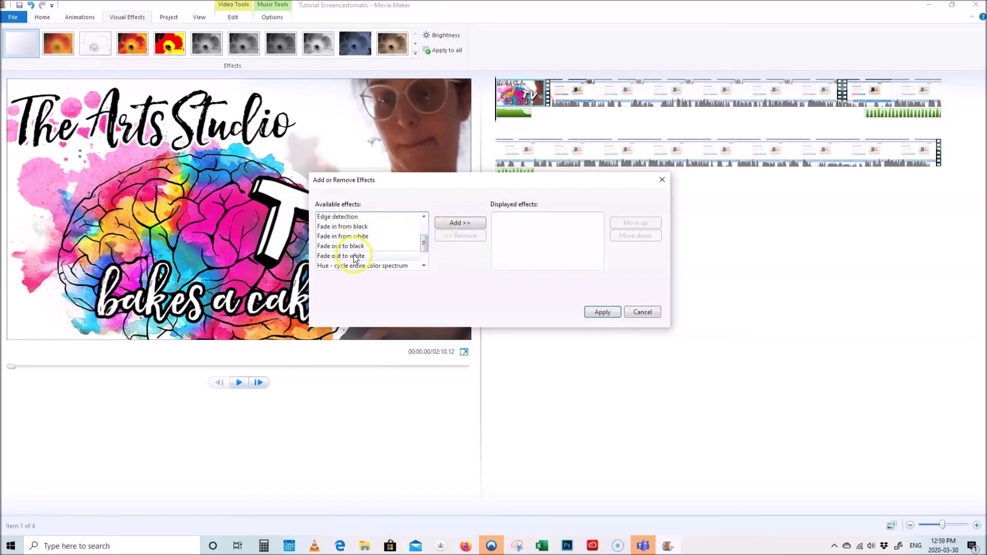
click(455, 224)
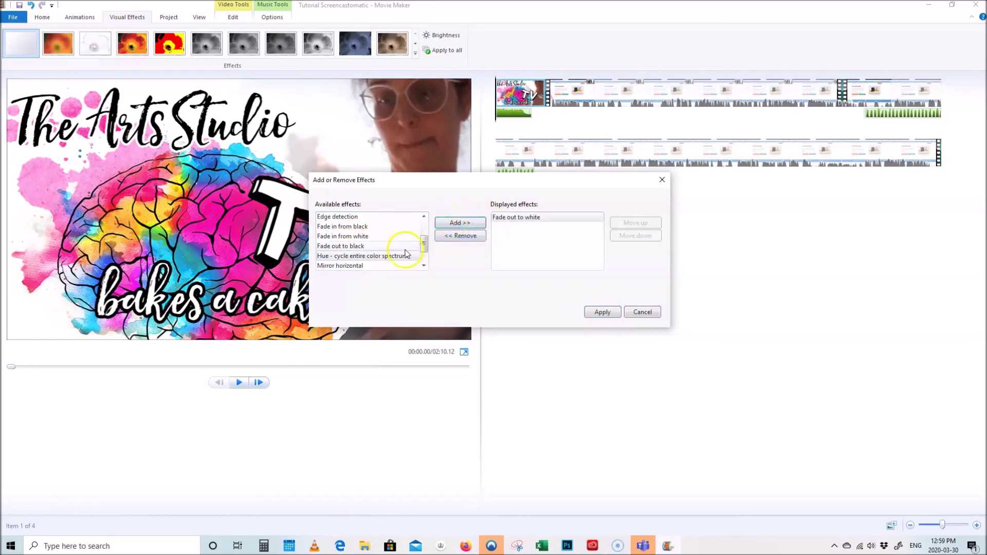
click(355, 237)
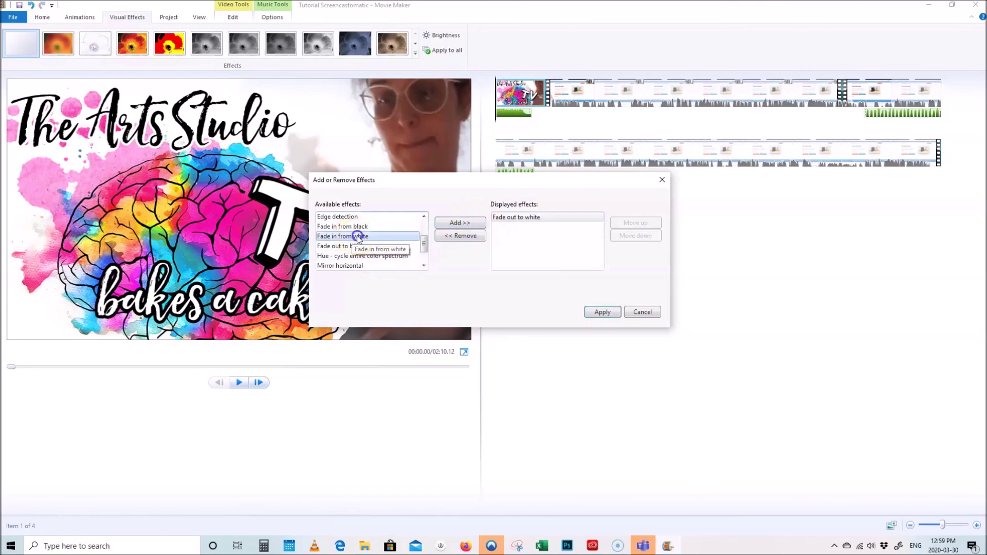
click(462, 226)
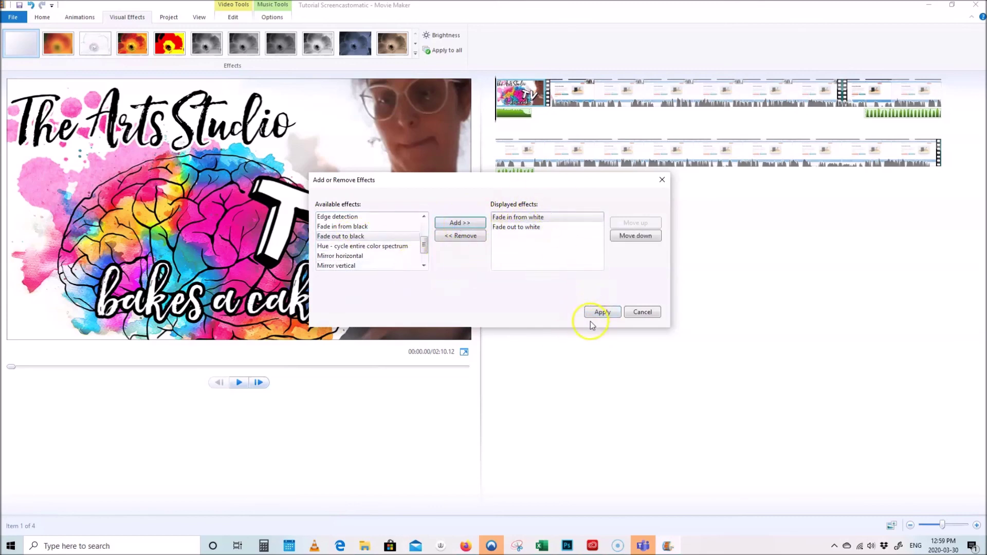
click(602, 312)
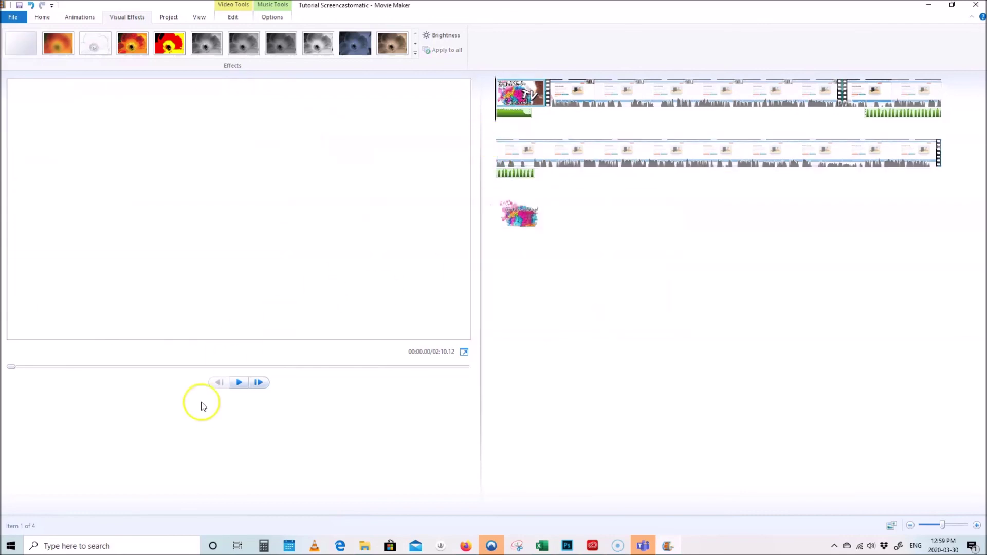
click(238, 383)
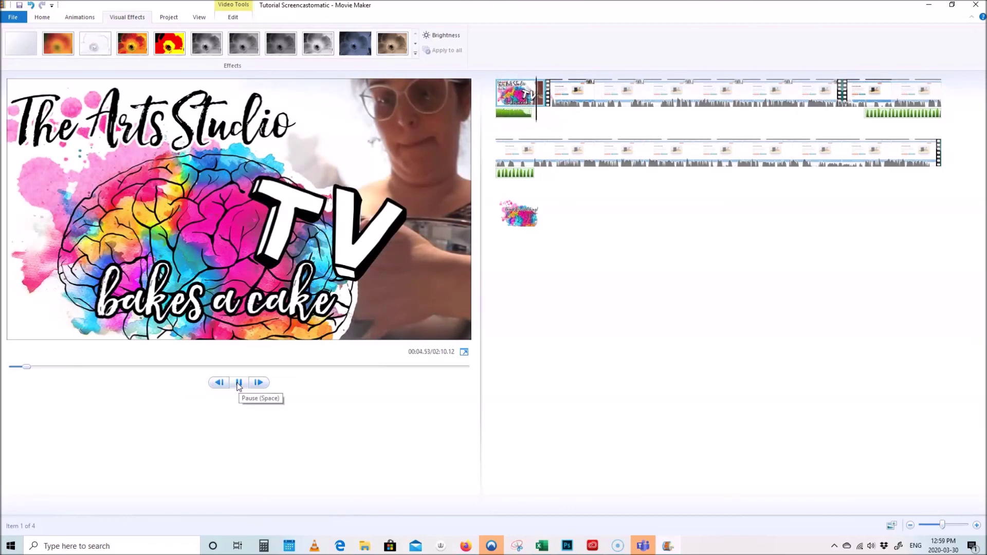
click(237, 384)
Remove the transitions from the first and second video clips
click(597, 86)
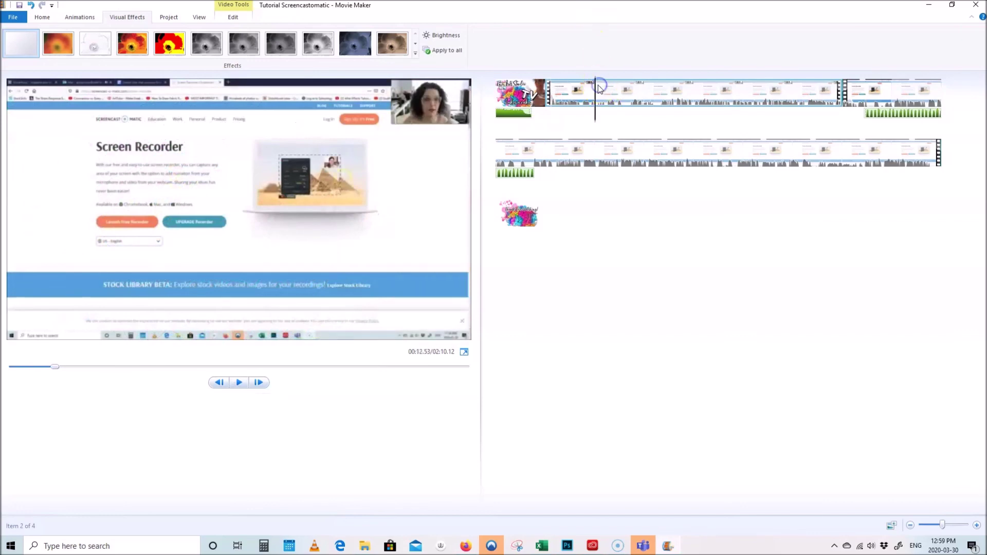
click(79, 17)
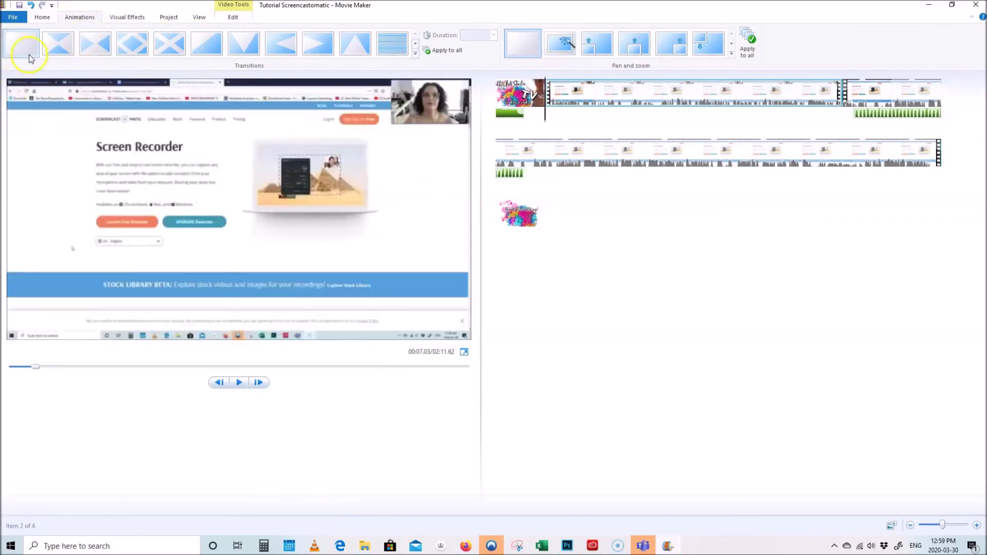
click(242, 44)
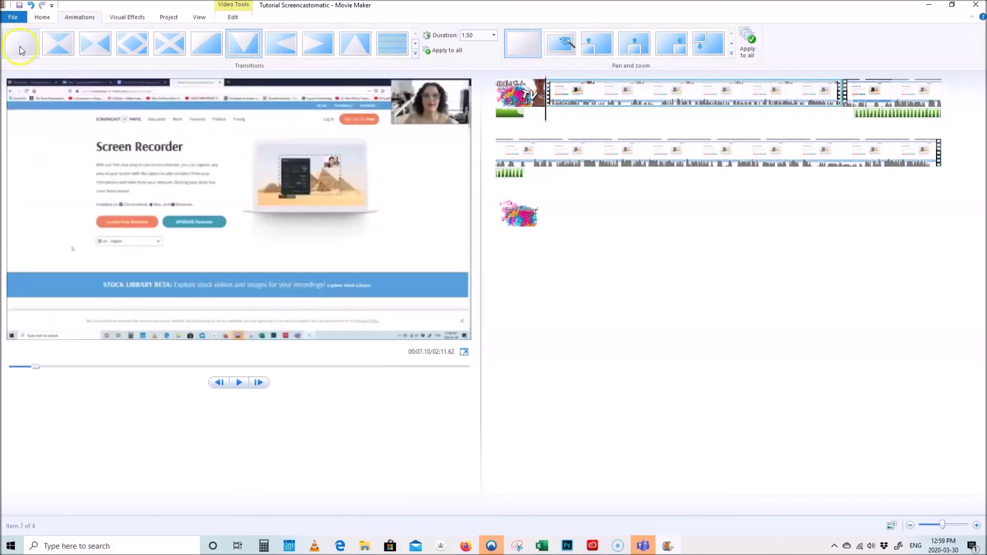
click(20, 49)
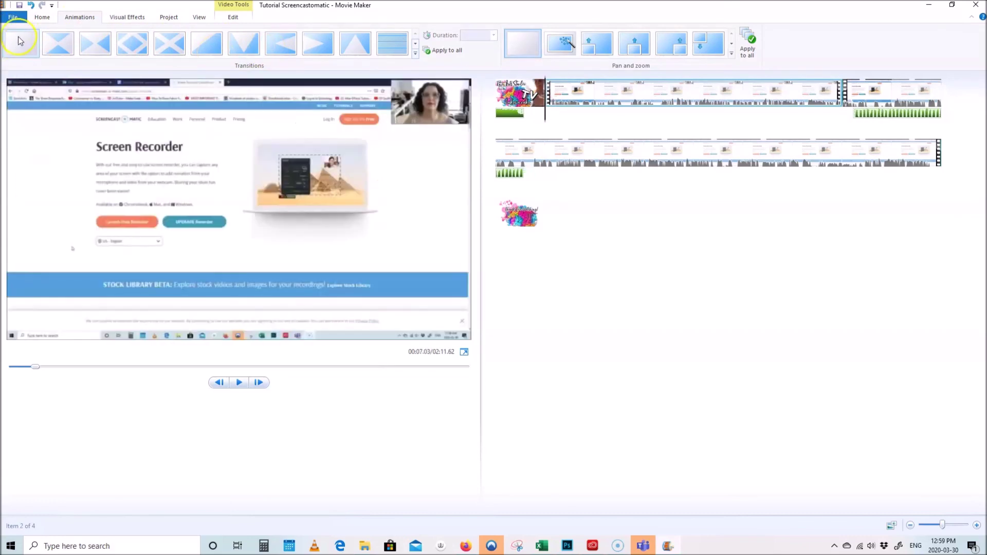
click(874, 92)
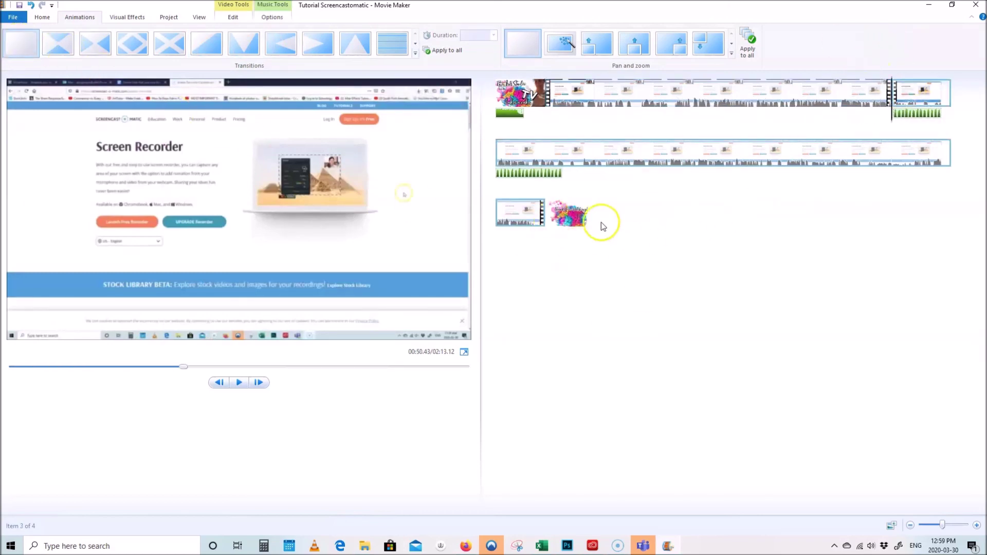
Split the first video clip at the 00:19.43 mark of the timeline
click(232, 18)
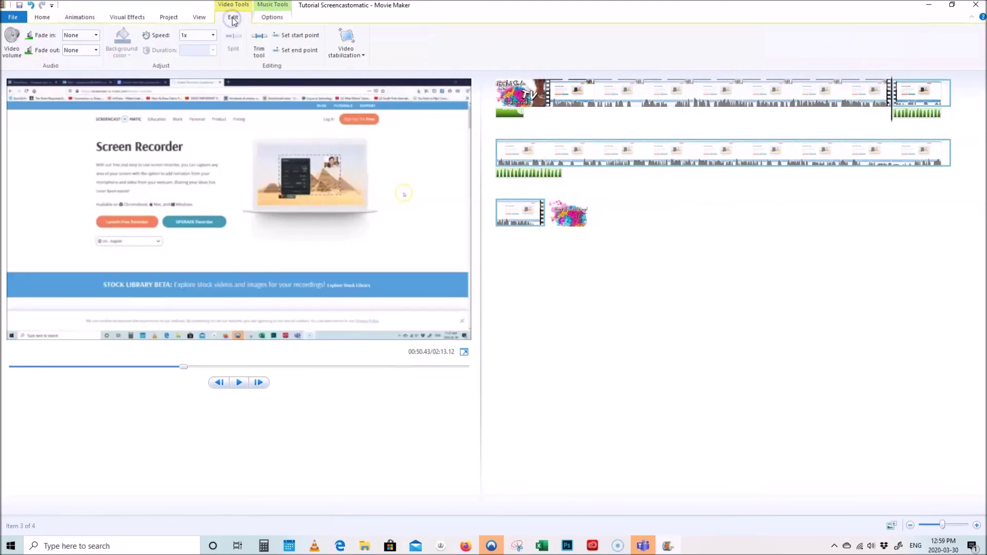
click(575, 95)
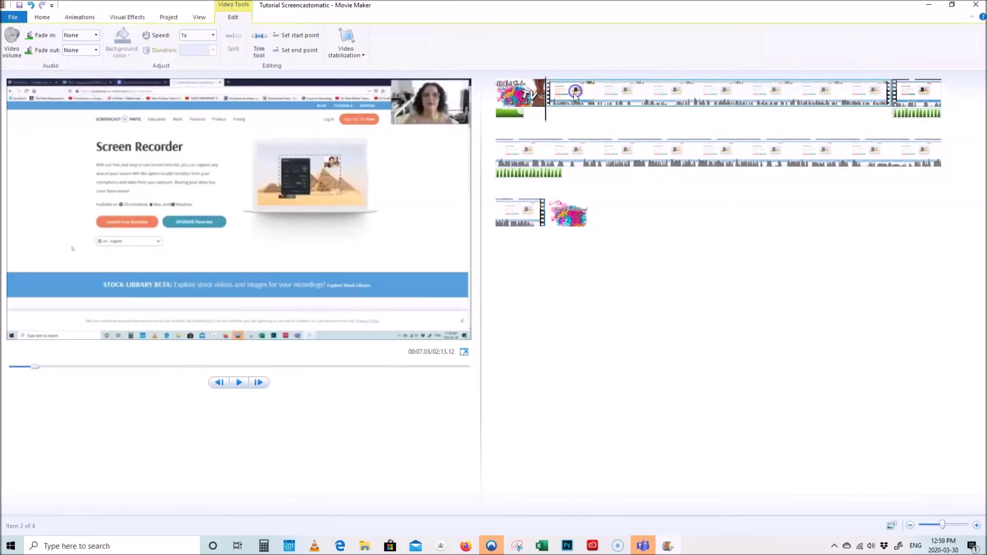
click(212, 36)
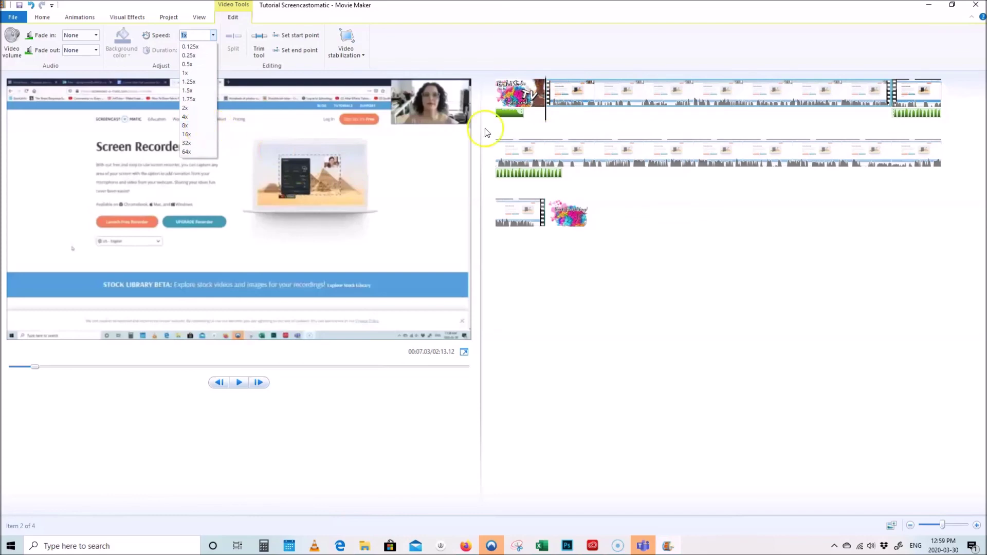
click(239, 382)
click(239, 383)
click(238, 382)
click(671, 87)
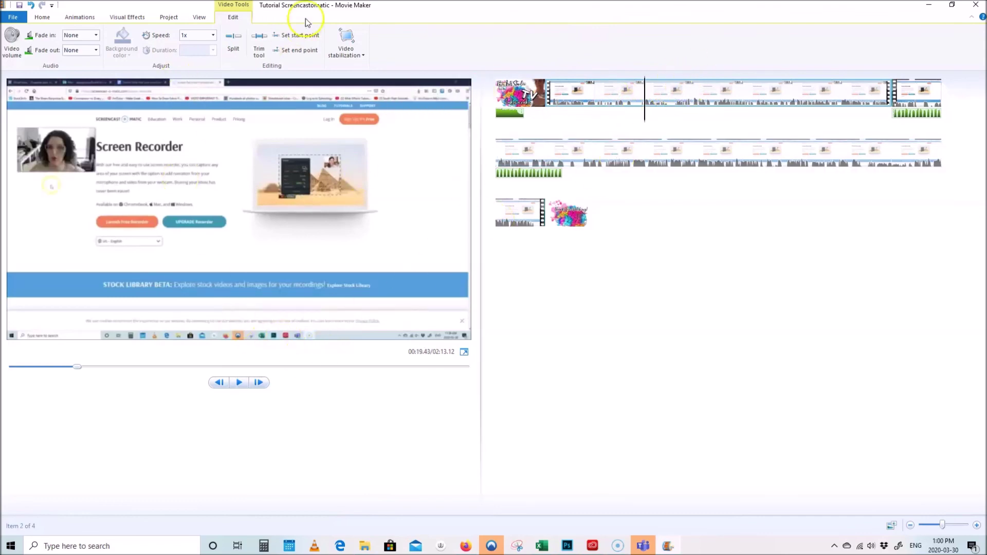
click(234, 43)
Set the speed of the section after the new split to 16x and play it back
click(682, 91)
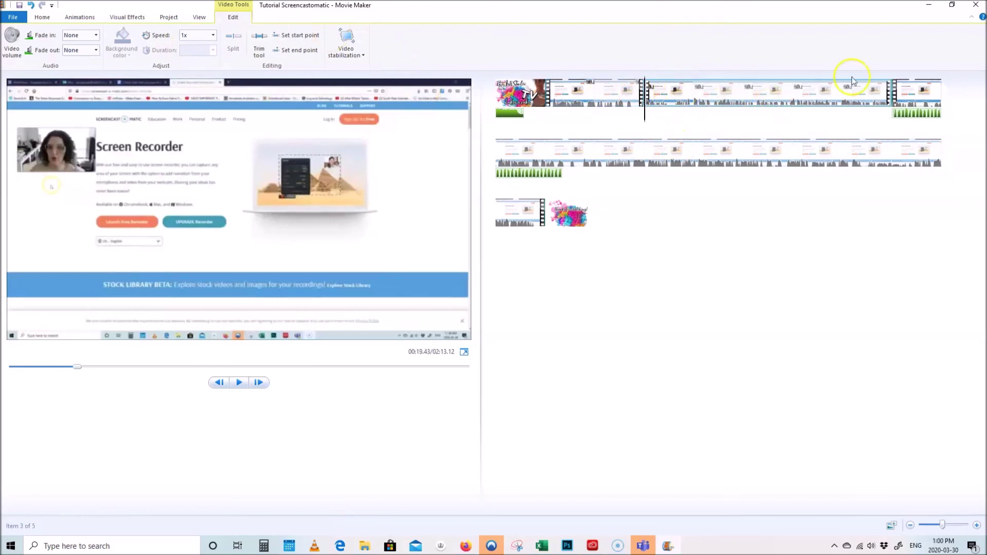
click(745, 92)
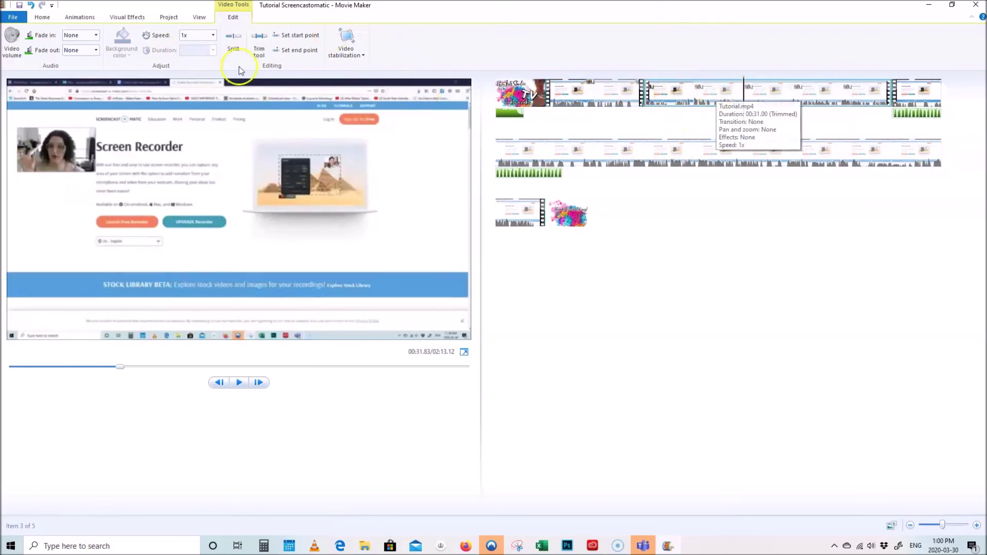
click(213, 35)
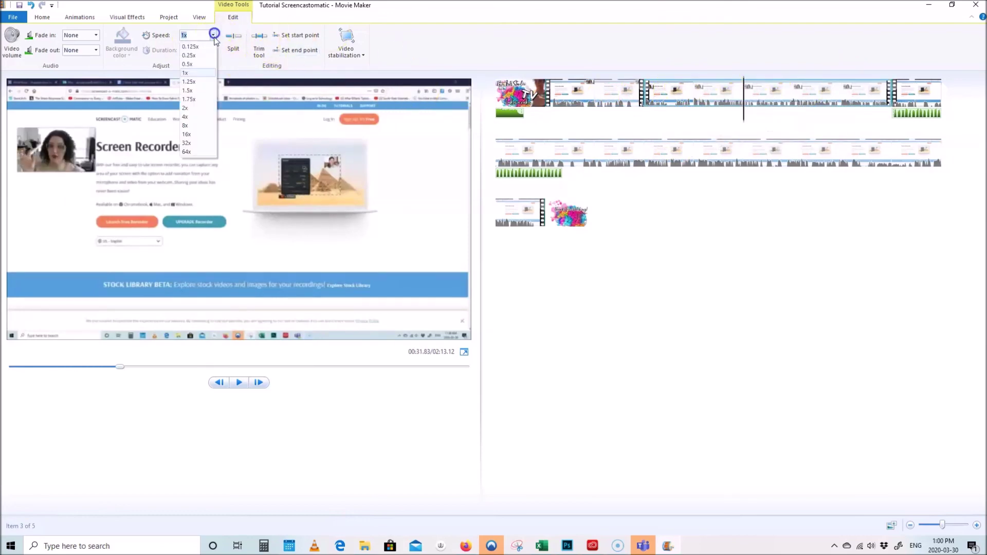
click(186, 137)
click(648, 95)
click(239, 383)
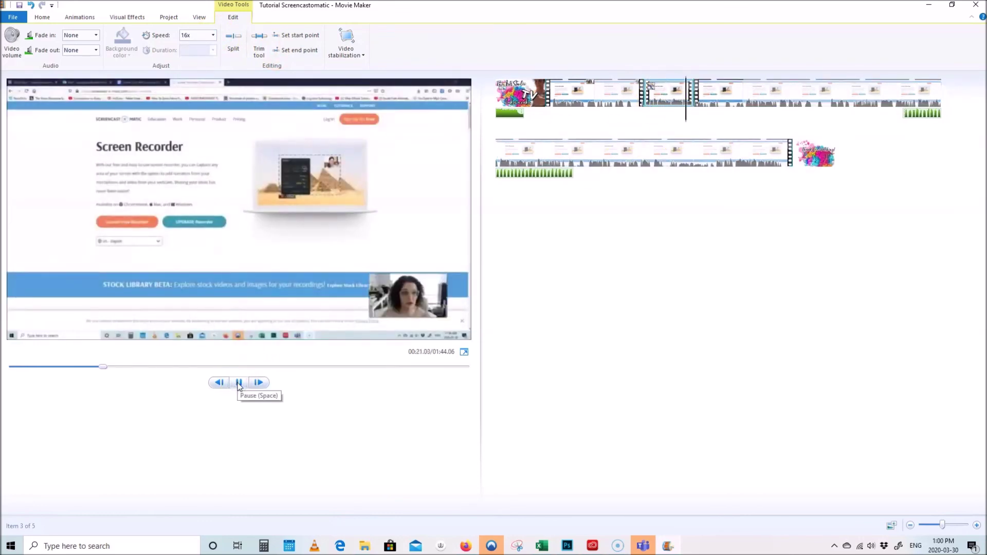
click(239, 383)
Set the playback speed of the section after the new split to 2x and preview it from its start
click(645, 95)
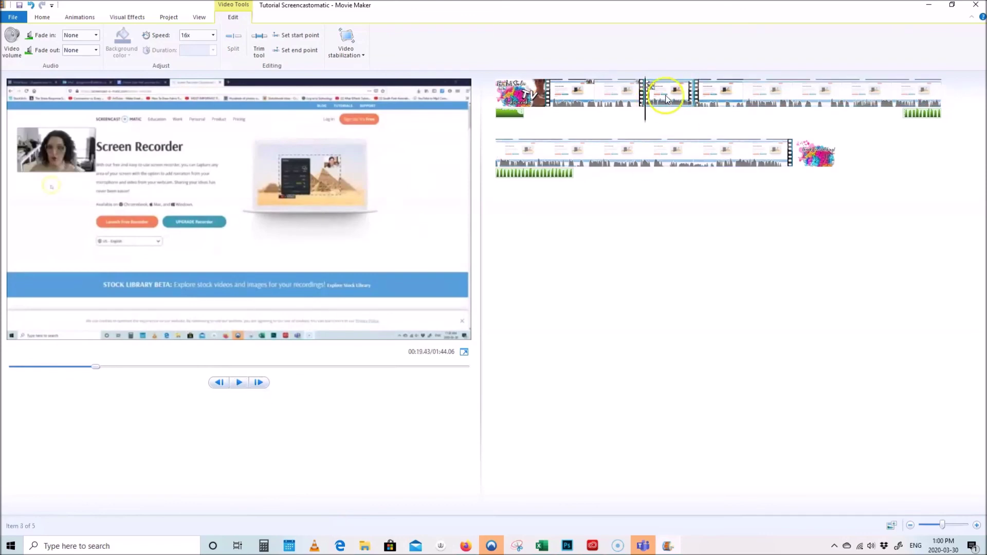
click(213, 35)
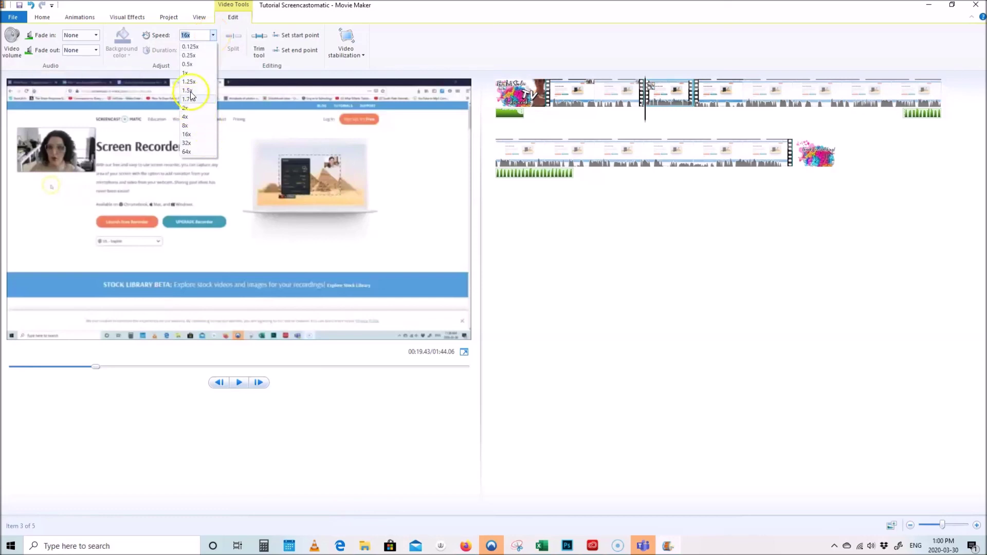
click(186, 107)
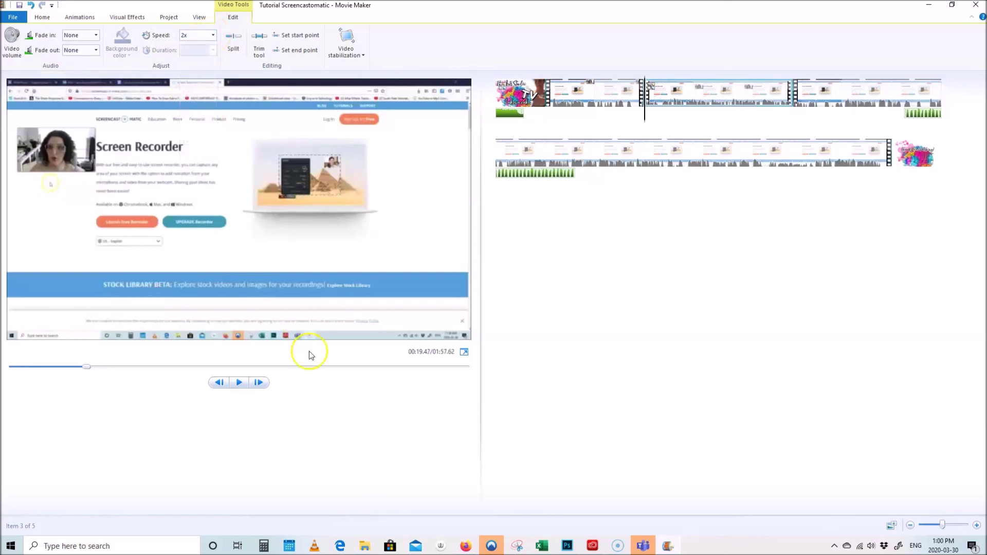
click(238, 382)
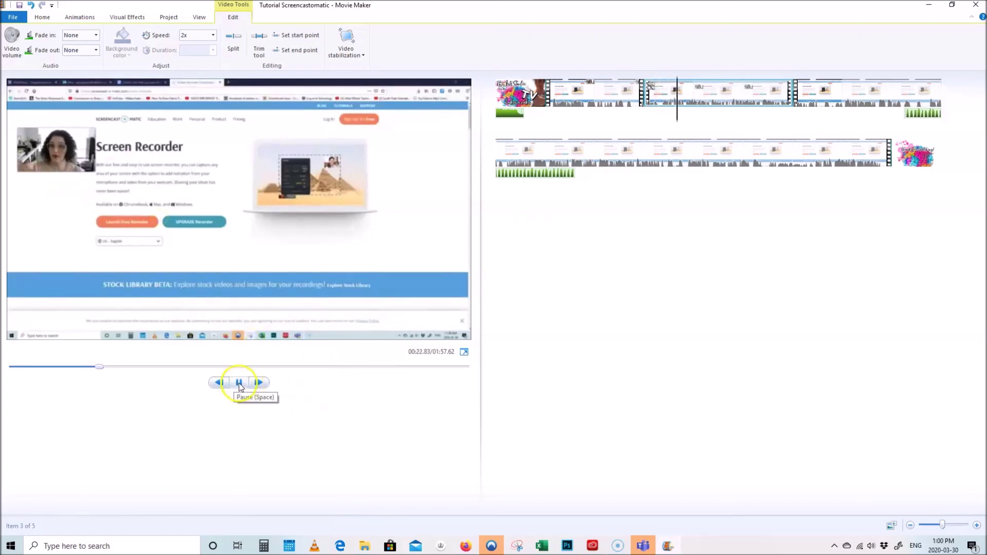
click(239, 383)
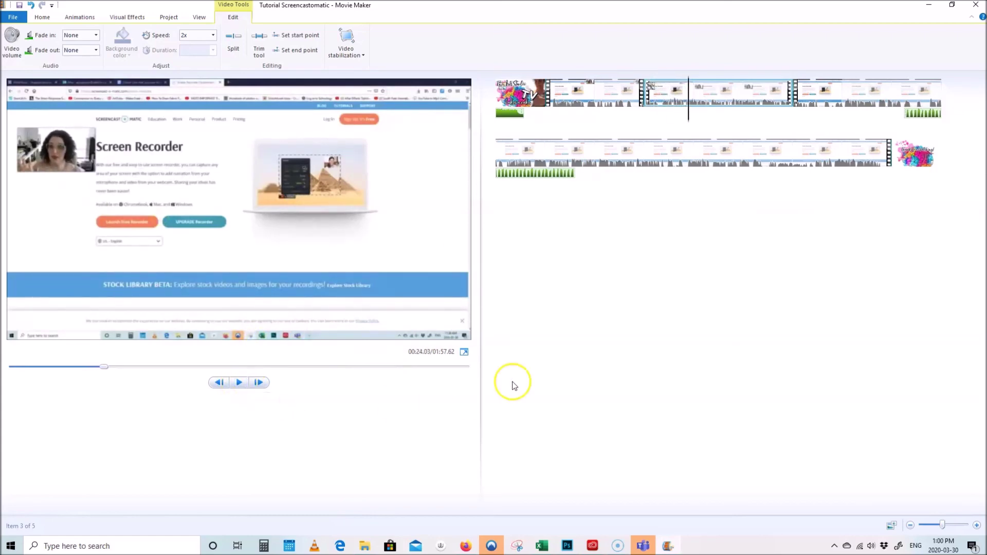
Examine the audio fade settings of the sped-up clip and the timing options of the cricket noise track
mouse_move(704, 99)
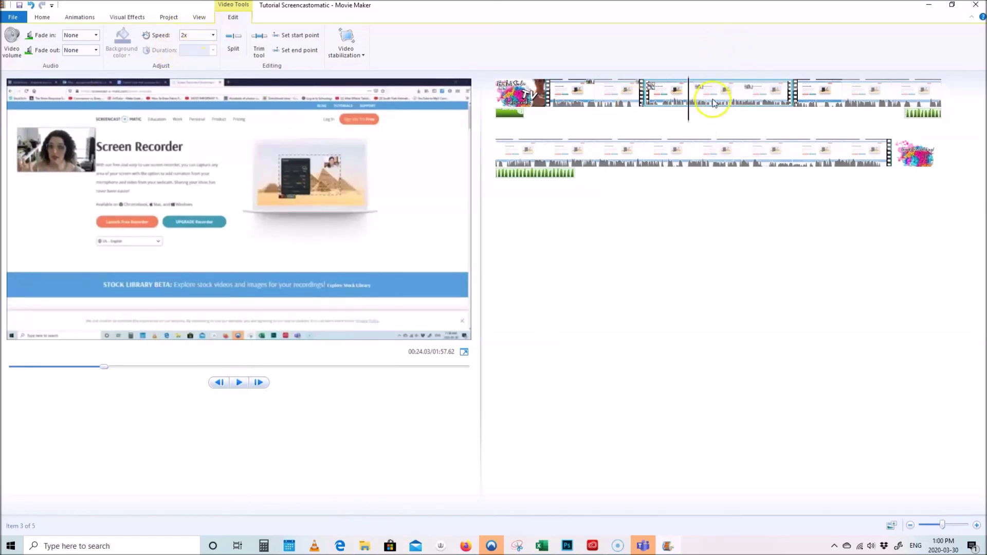
click(825, 95)
click(694, 95)
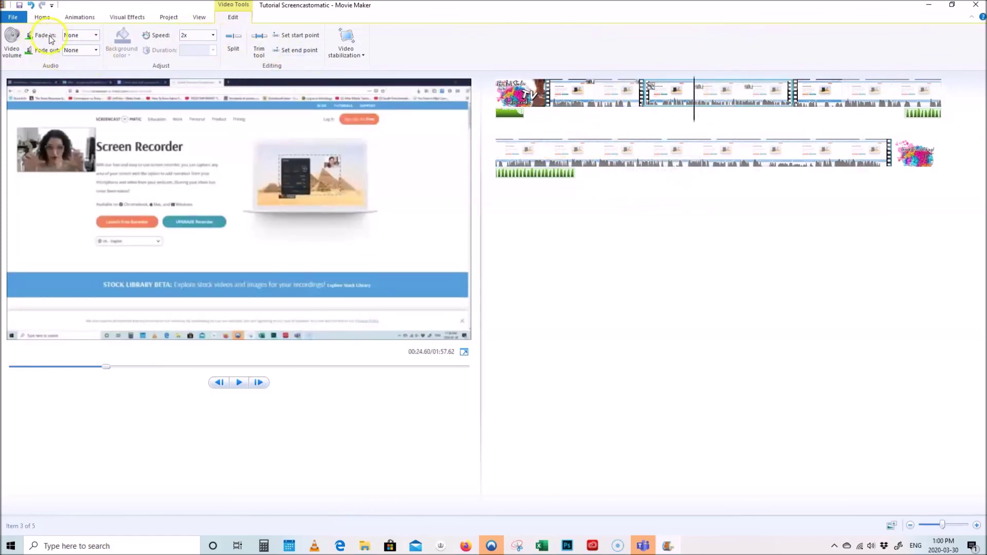
click(666, 95)
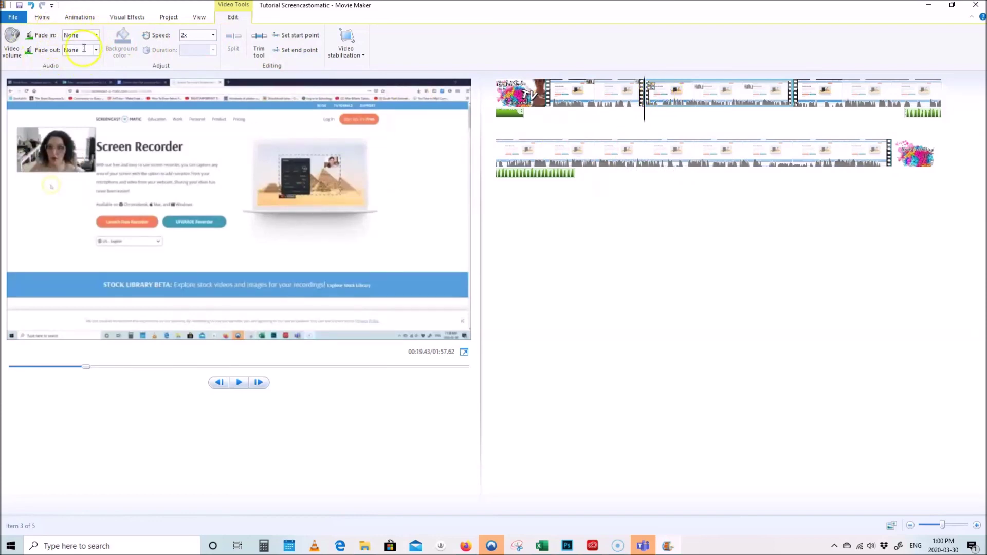
click(514, 115)
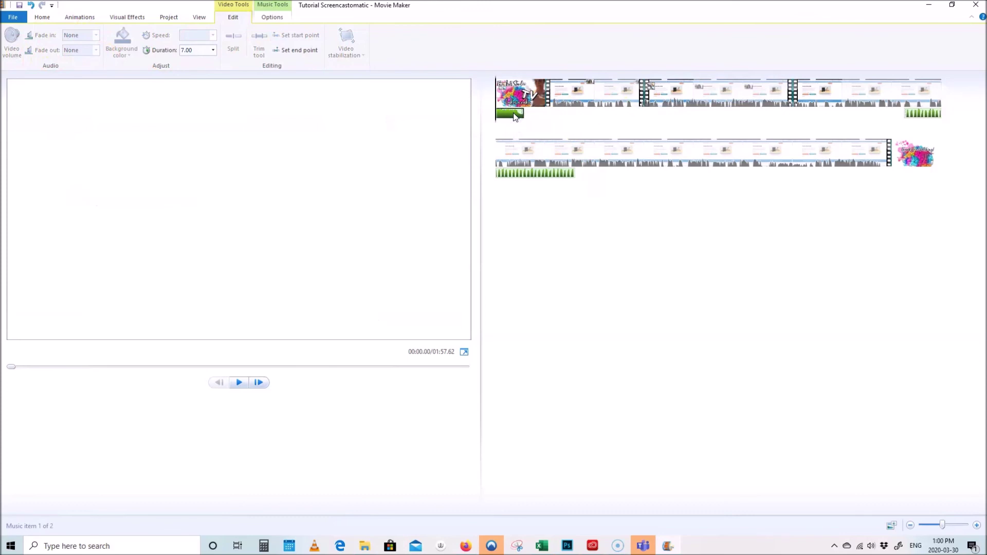
click(539, 173)
click(274, 18)
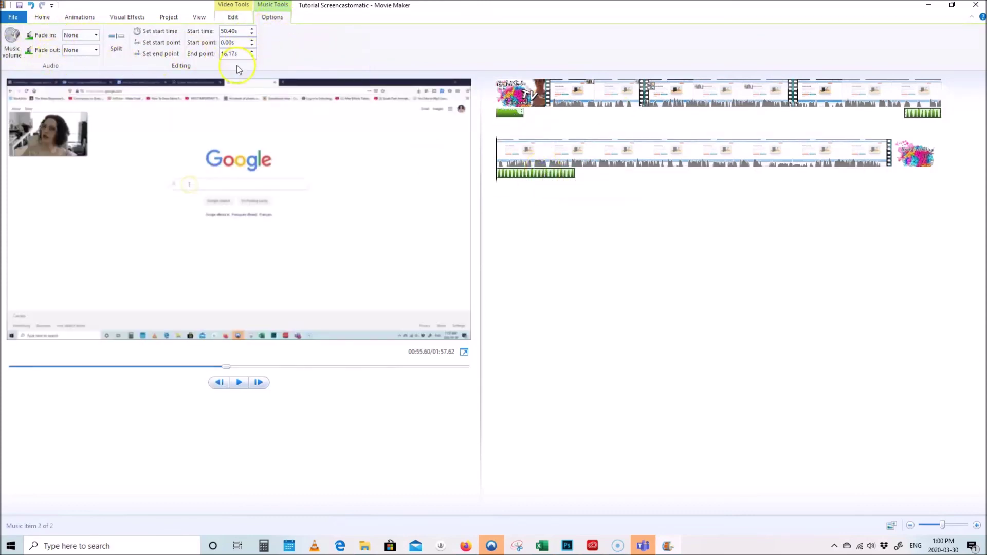
click(583, 98)
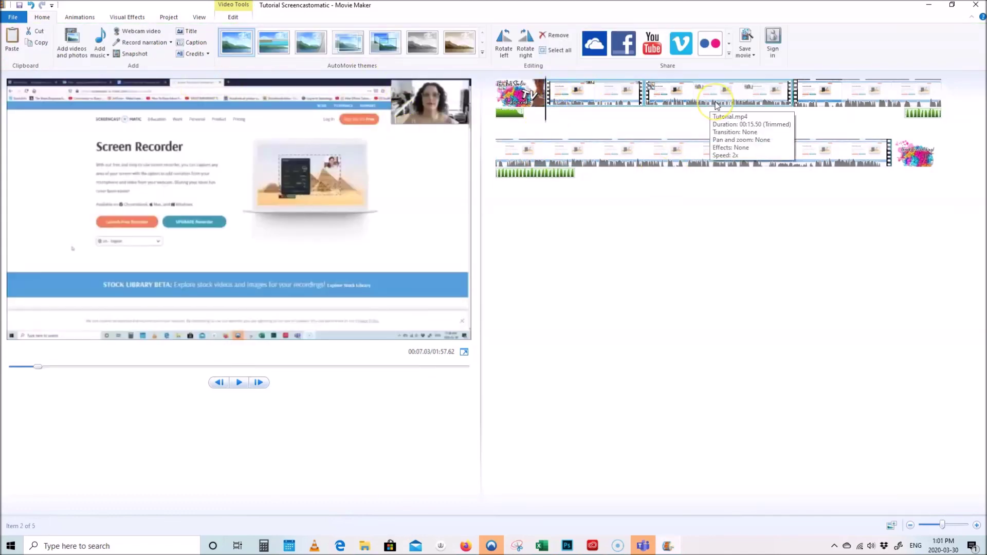
Rotate the video clip after the opening picture a quarter turn left and turn it back upright
click(521, 101)
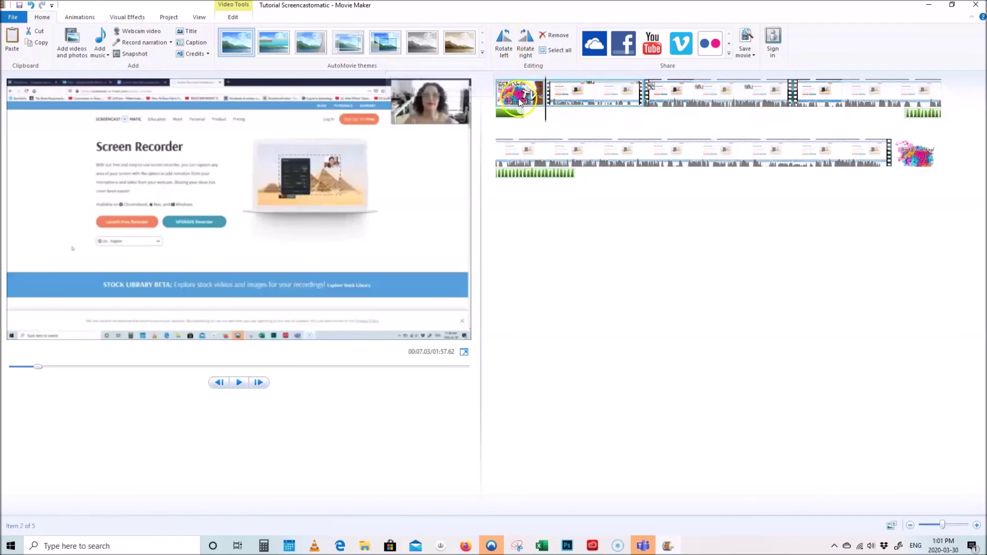
click(505, 41)
click(517, 48)
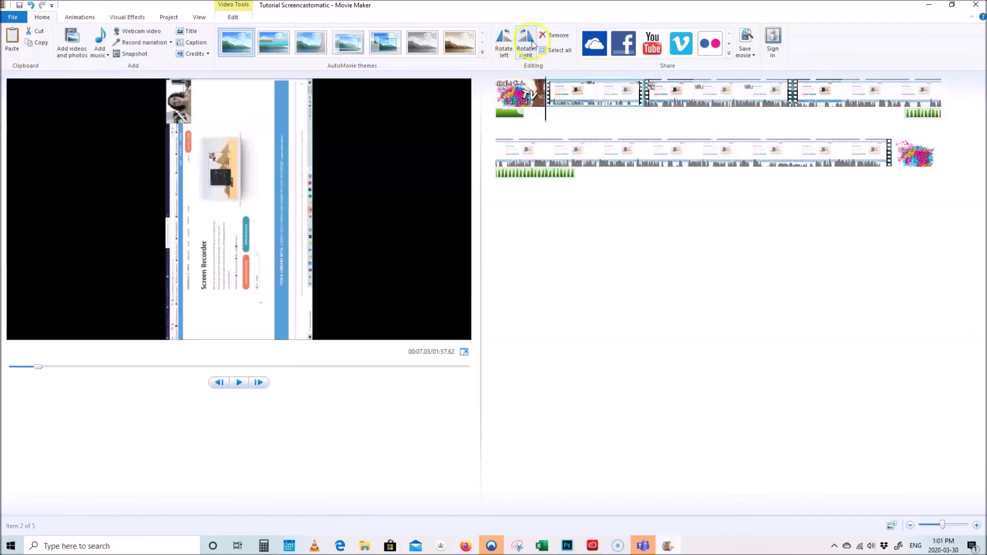
click(532, 46)
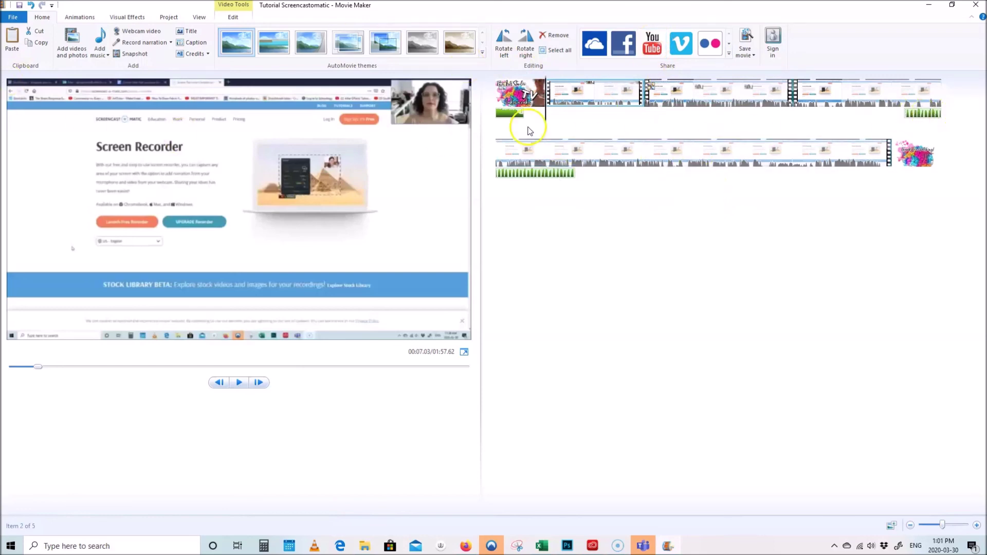
Set the end point of the opening music track to 7 s so it spans the opening picture
click(518, 117)
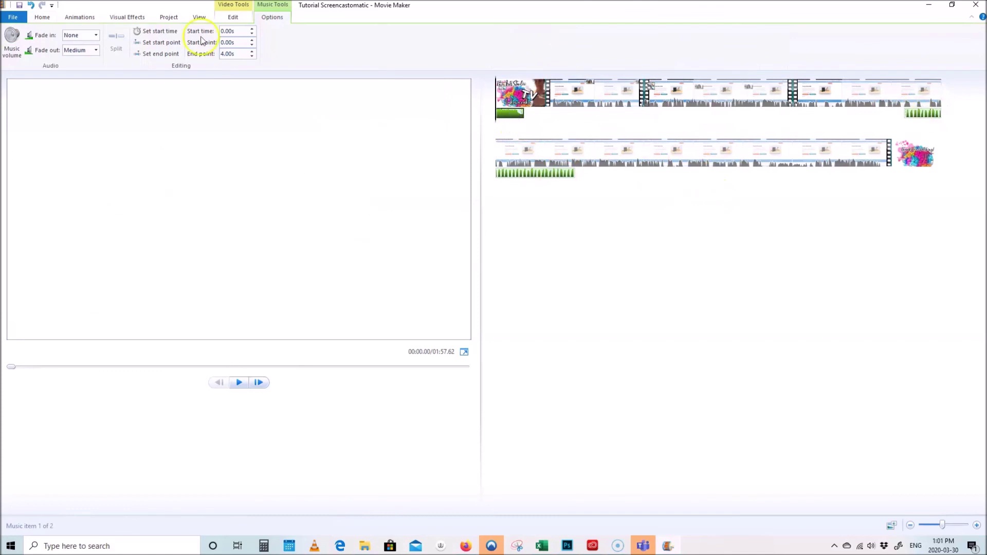
click(251, 51)
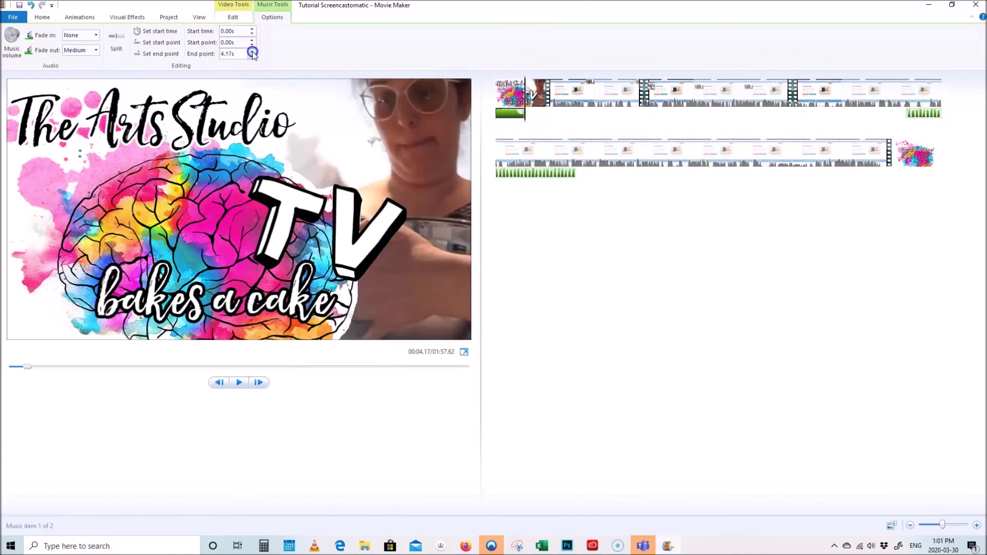
text(7s)
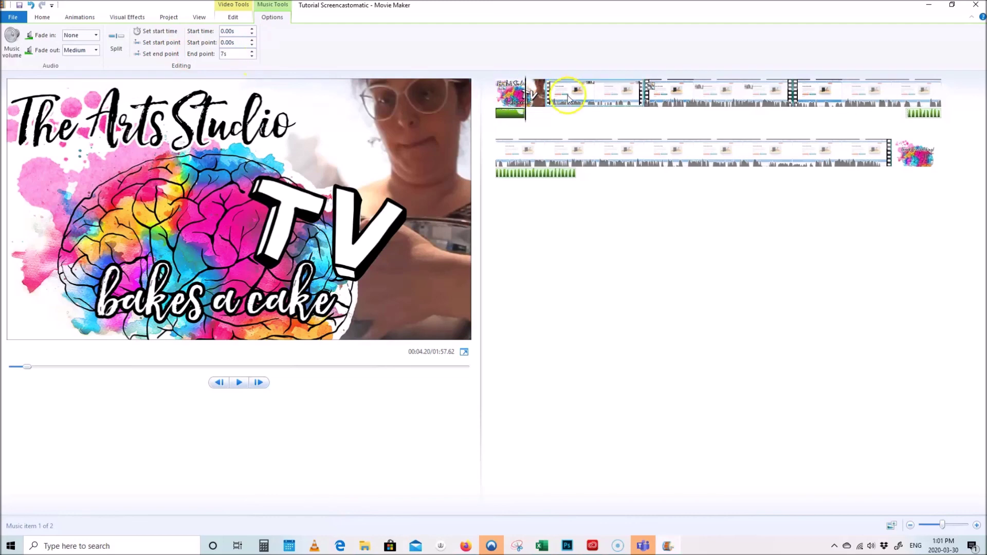
click(536, 115)
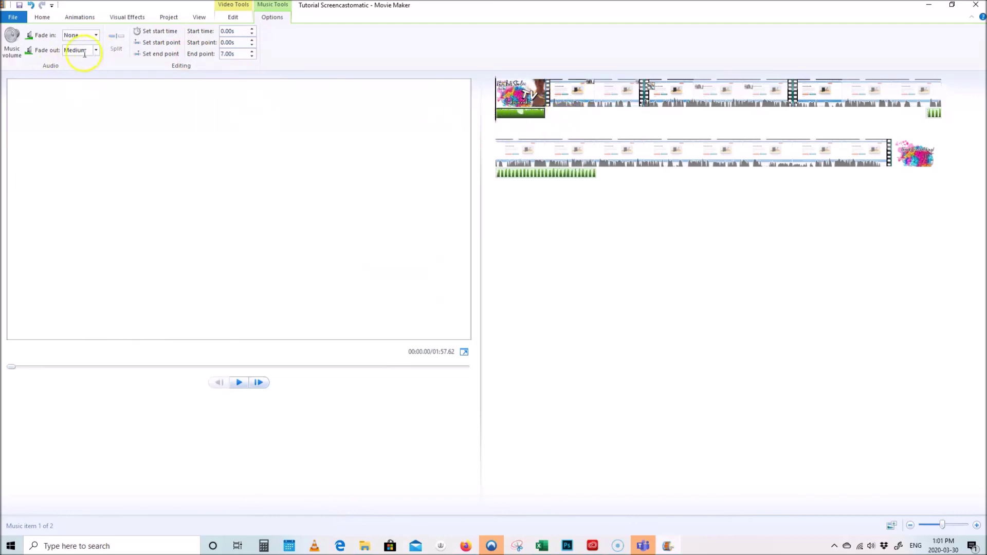
click(543, 120)
Move the cricket noise track earlier to start at 34.90 s, at the beginning of the clip after the sped-up section
drag(935, 114, 797, 116)
click(776, 150)
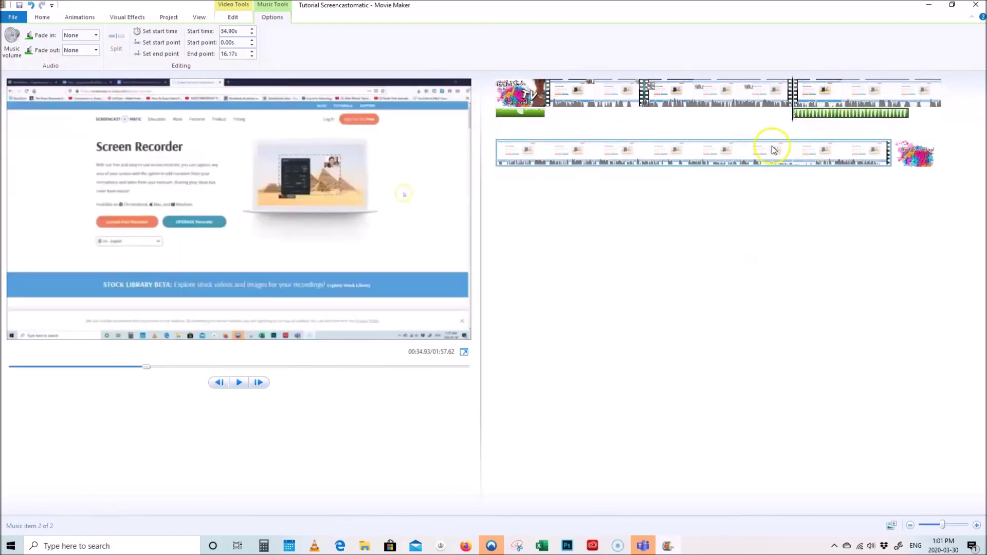
click(794, 192)
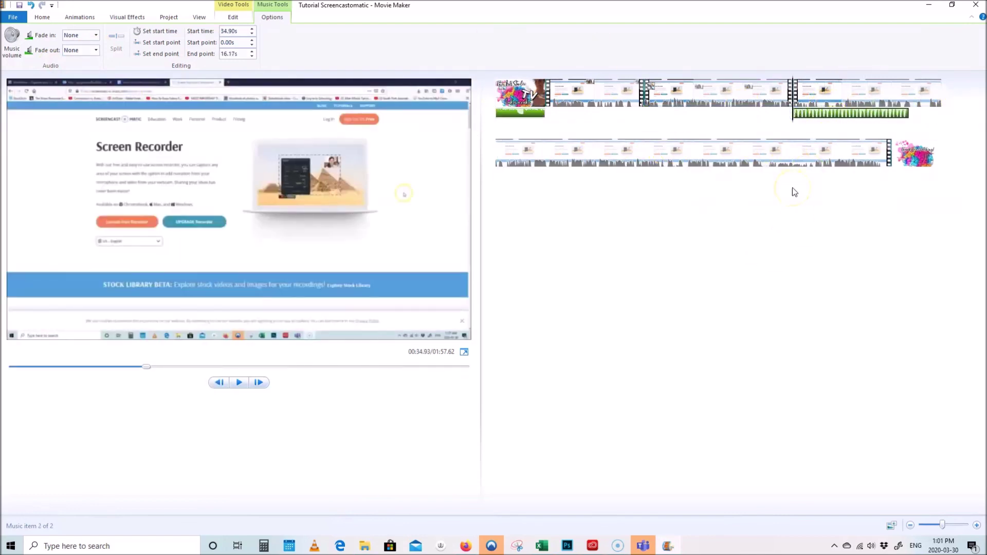
Export the movie for high-definition display as MPEG-4 file Tutorial Screencastomatic in The Arts Studio TV folder, and open that folder
click(11, 18)
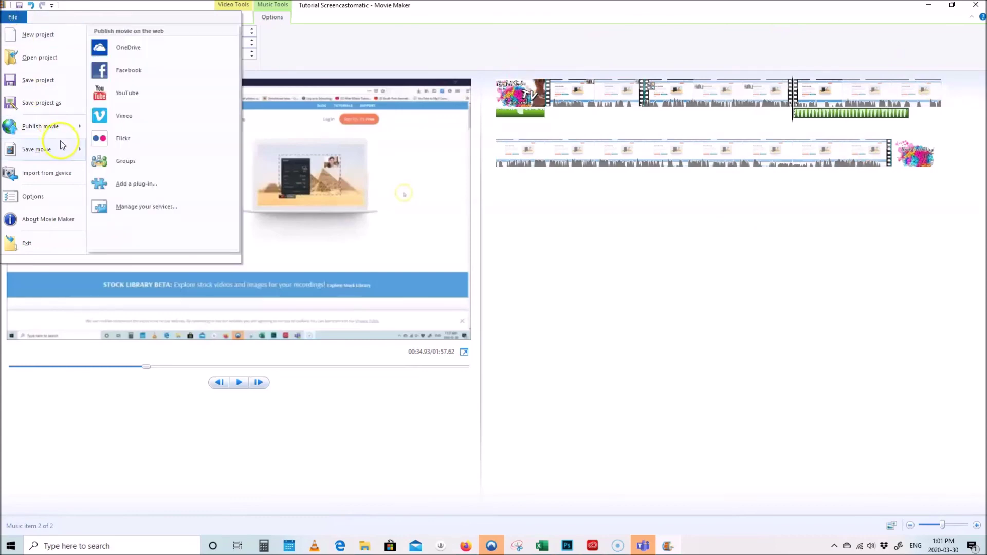
mouse_move(71, 158)
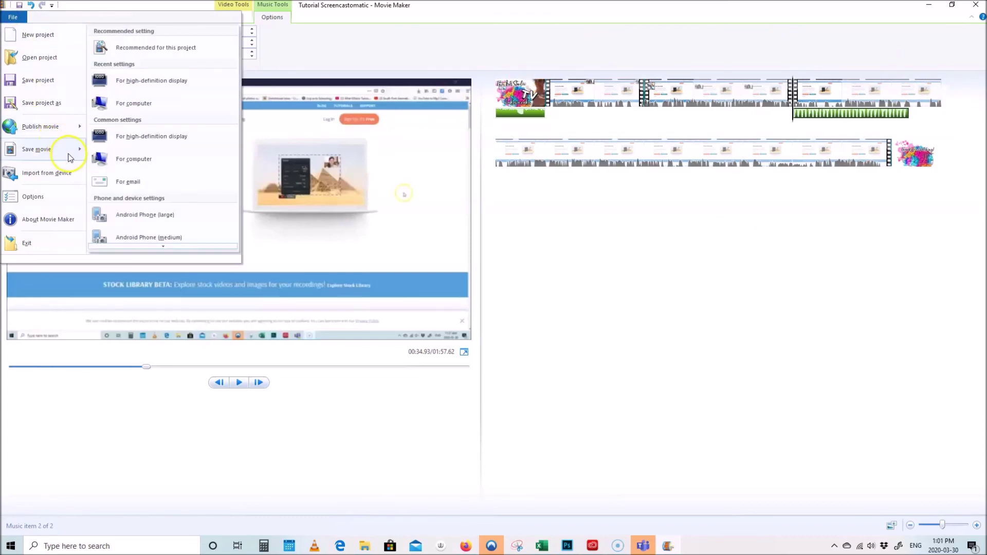
click(157, 84)
click(406, 261)
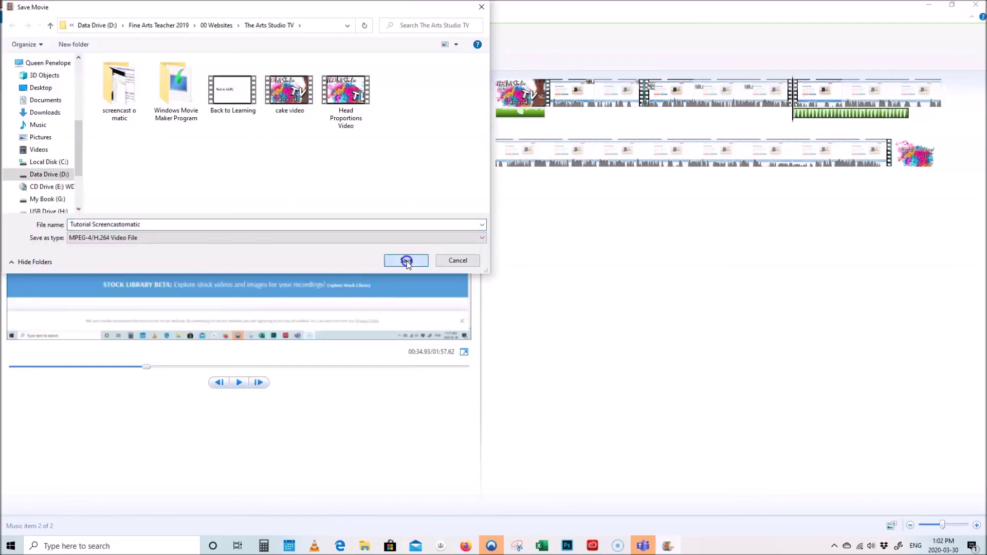
click(379, 266)
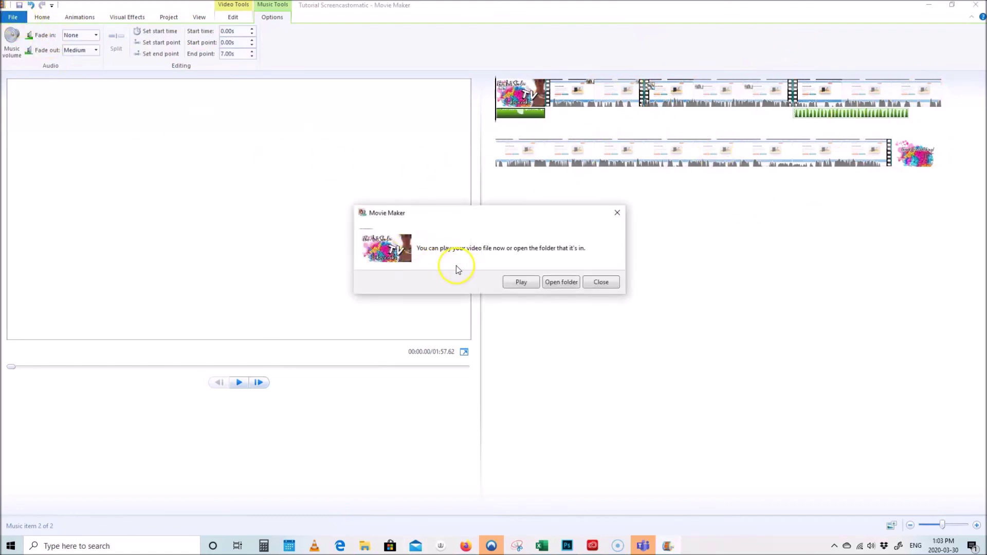
click(562, 283)
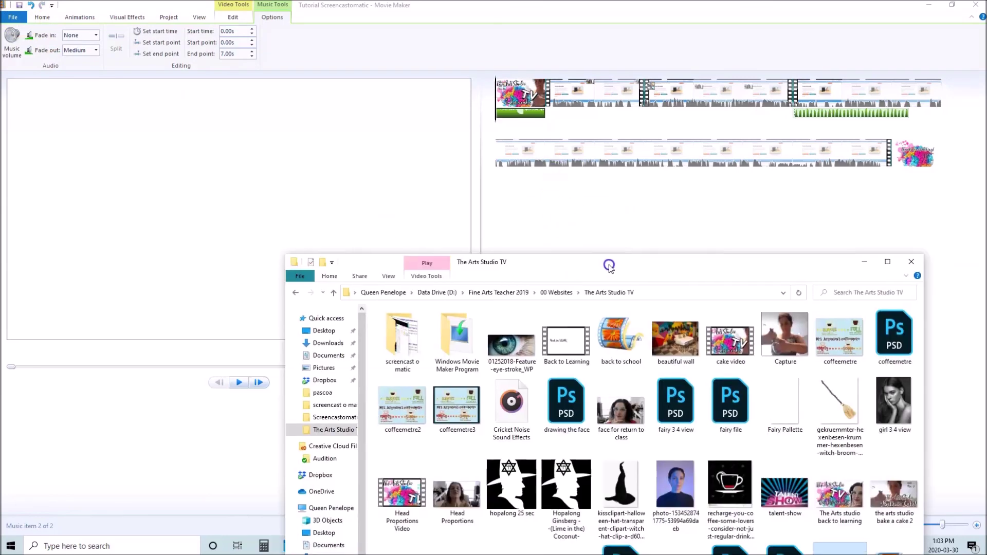
drag(609, 266, 579, 87)
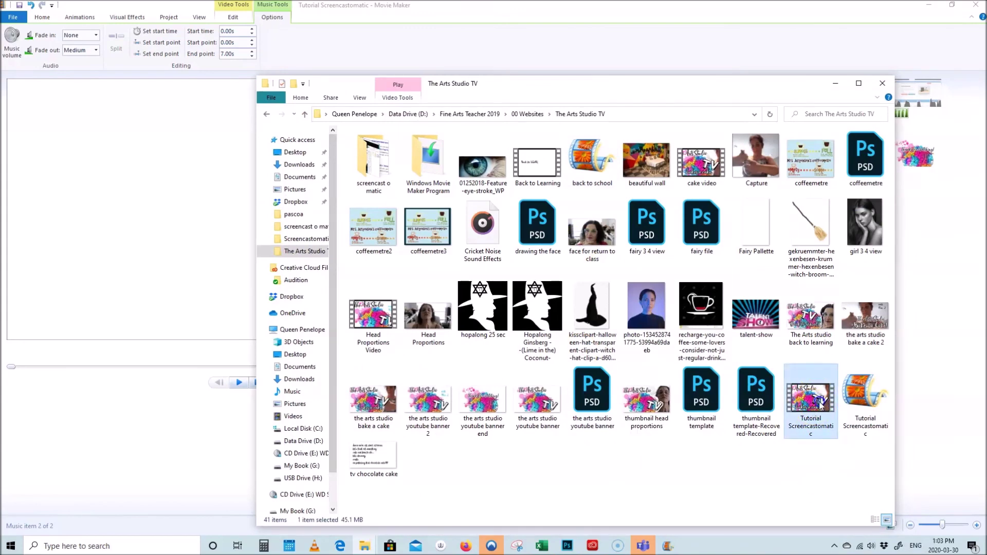
Save the project and reduce the Movie Maker window so the desktop is reachable
click(14, 18)
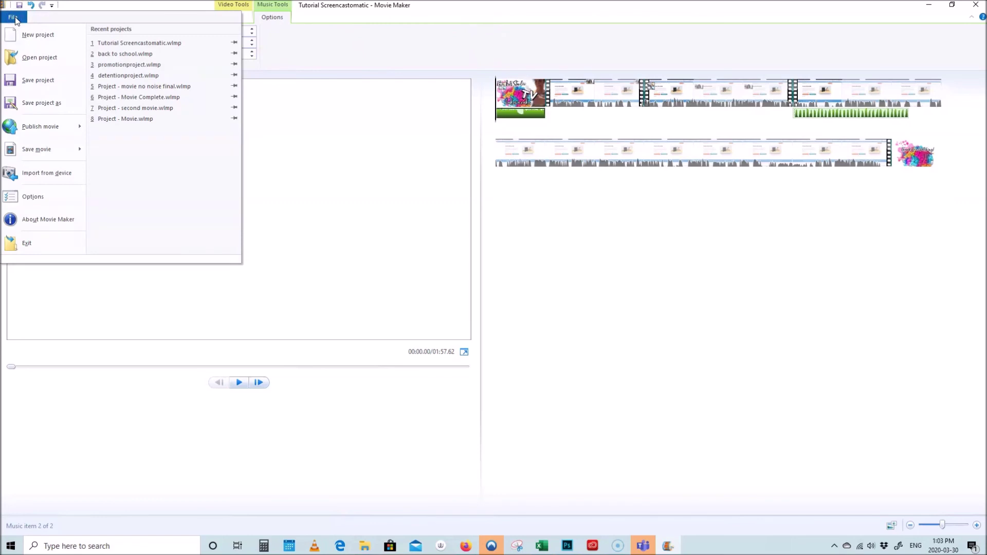
click(39, 80)
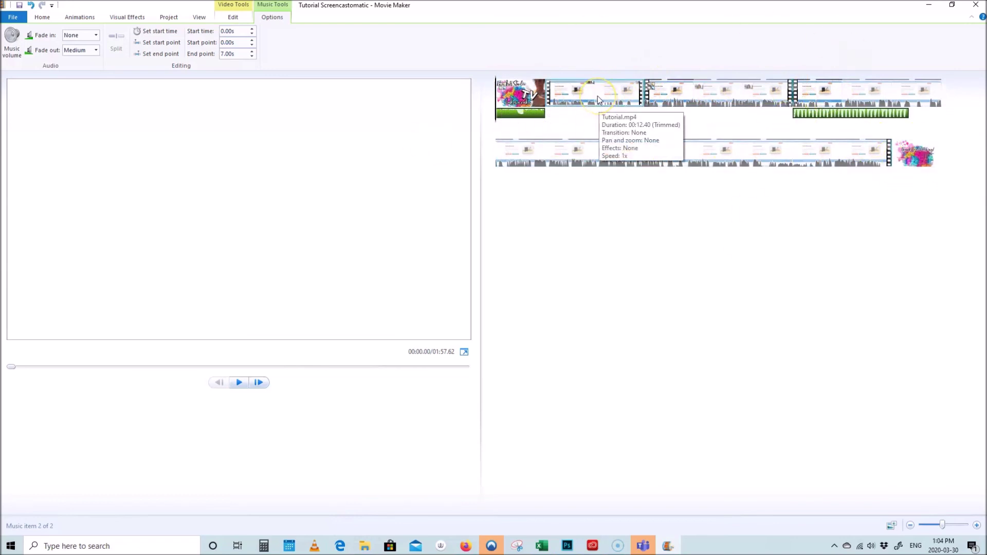
click(952, 5)
drag(647, 58, 568, 52)
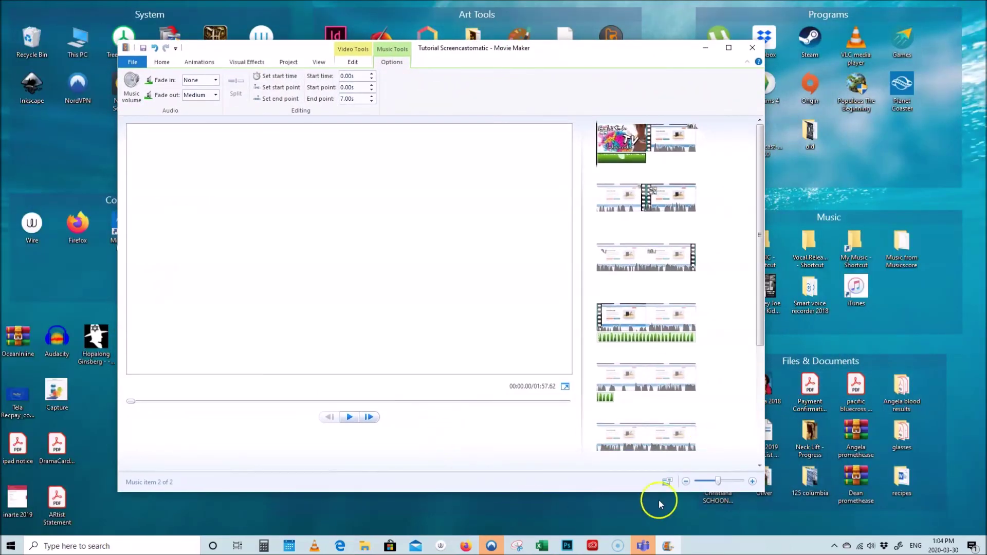
Switch to File Explorer and show the Screencastomatic folder next to the Movie Maker window
click(365, 547)
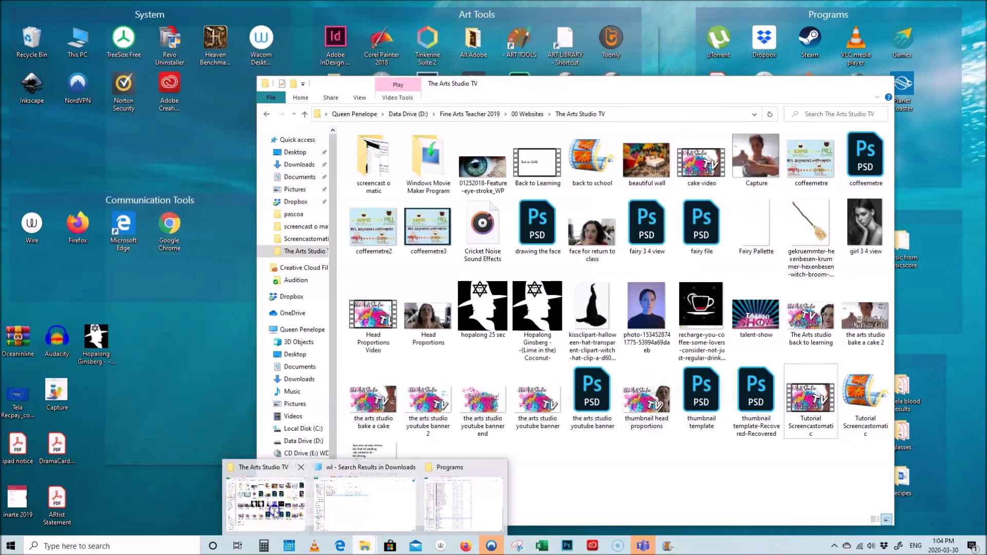
click(278, 508)
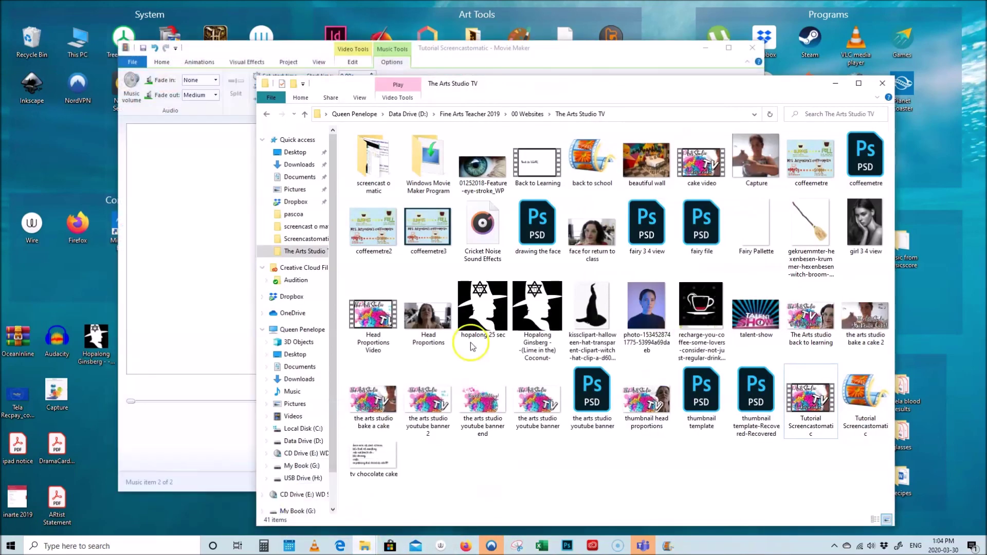
click(306, 239)
drag(573, 84, 520, 233)
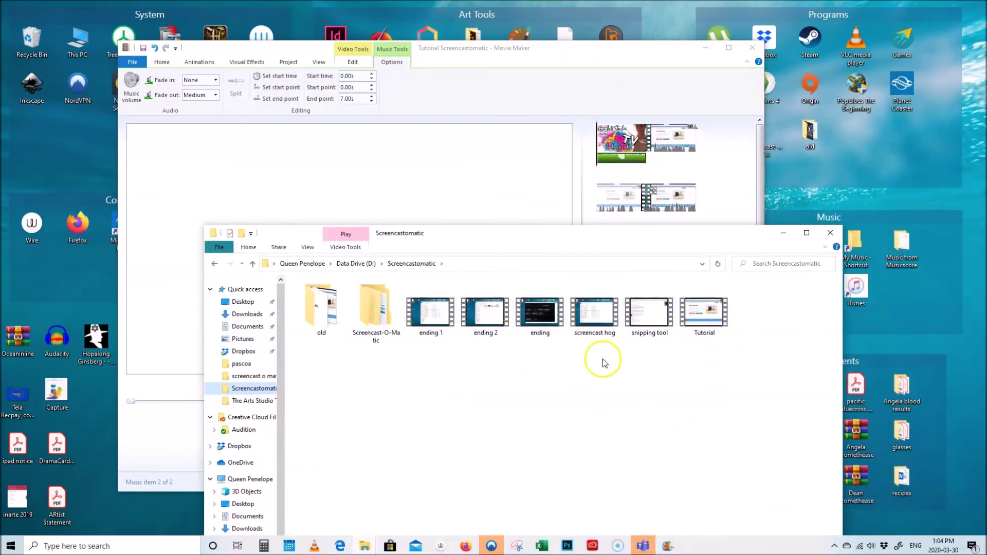
click(566, 51)
drag(566, 51, 462, 27)
click(713, 419)
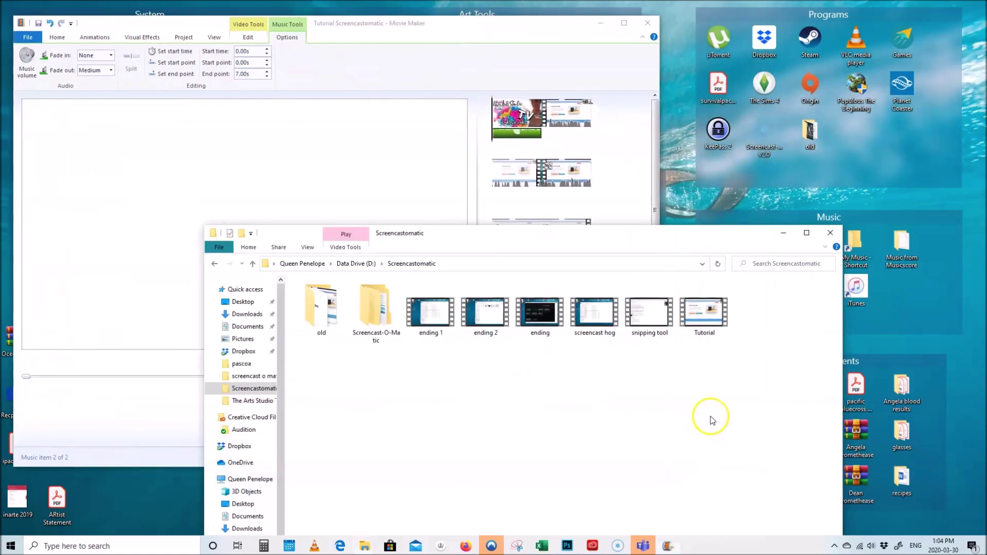
click(445, 25)
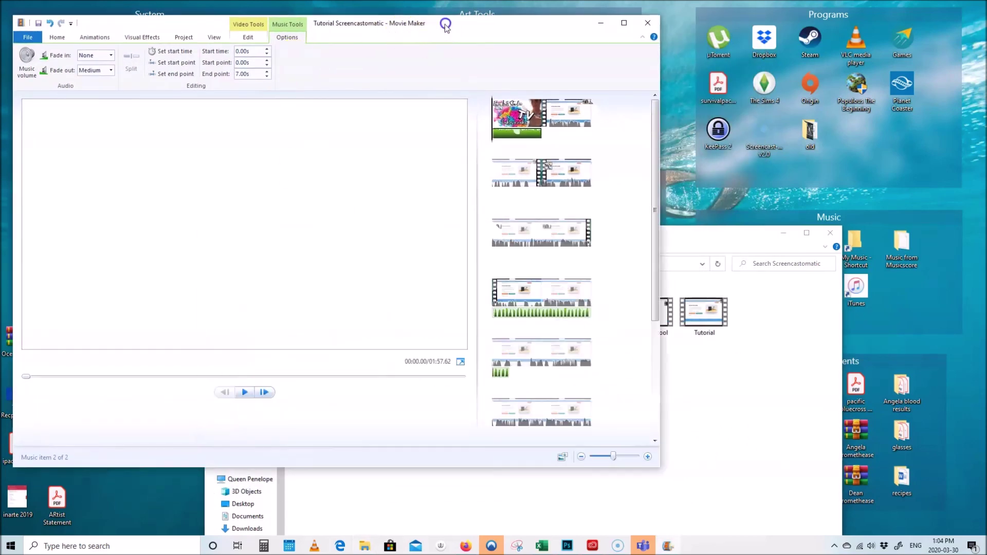
click(709, 378)
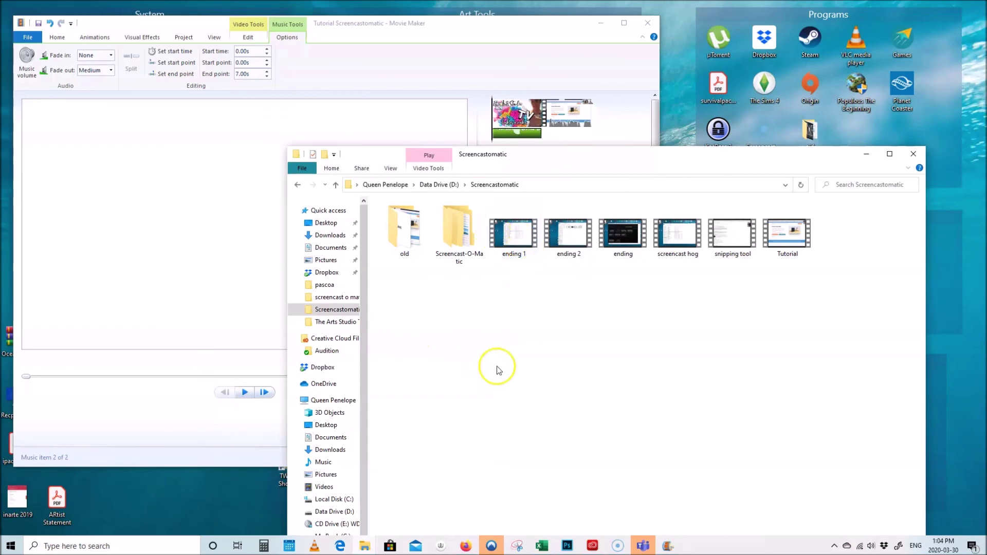
click(474, 307)
drag(439, 29, 468, 45)
click(745, 293)
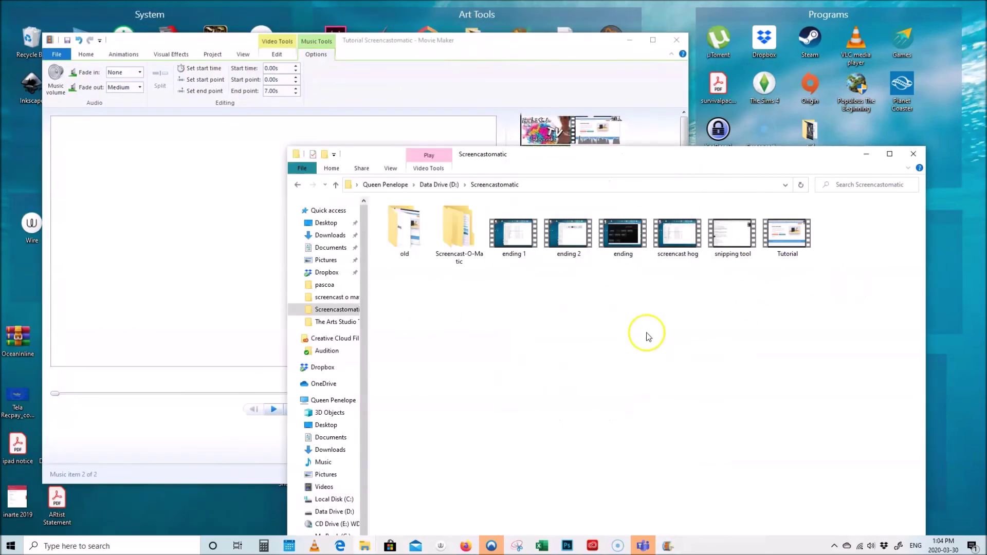
Open The Arts Studio TV folder, play the exported Tutorial Screencastomatic video and pause it
click(600, 163)
drag(612, 159, 632, 78)
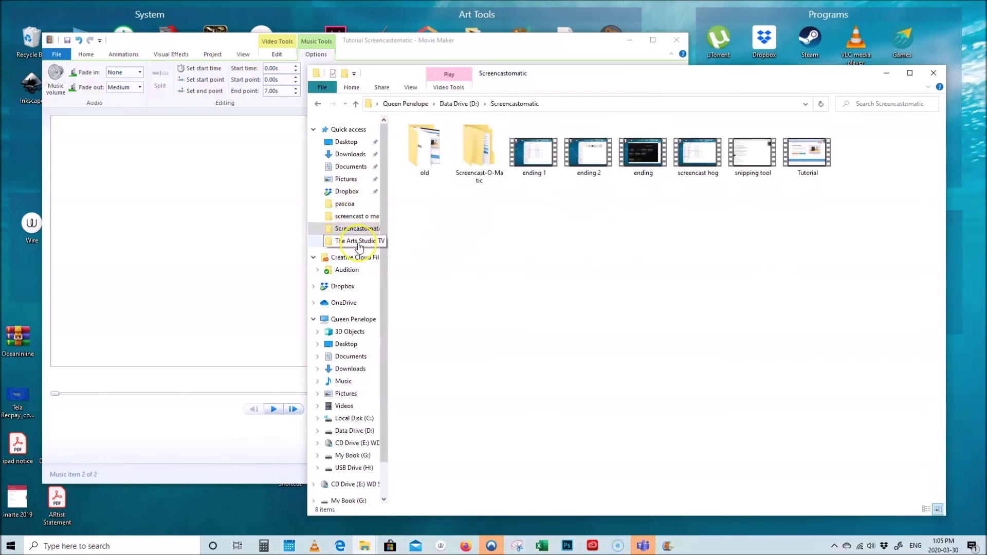
click(354, 241)
click(868, 391)
click(868, 391)
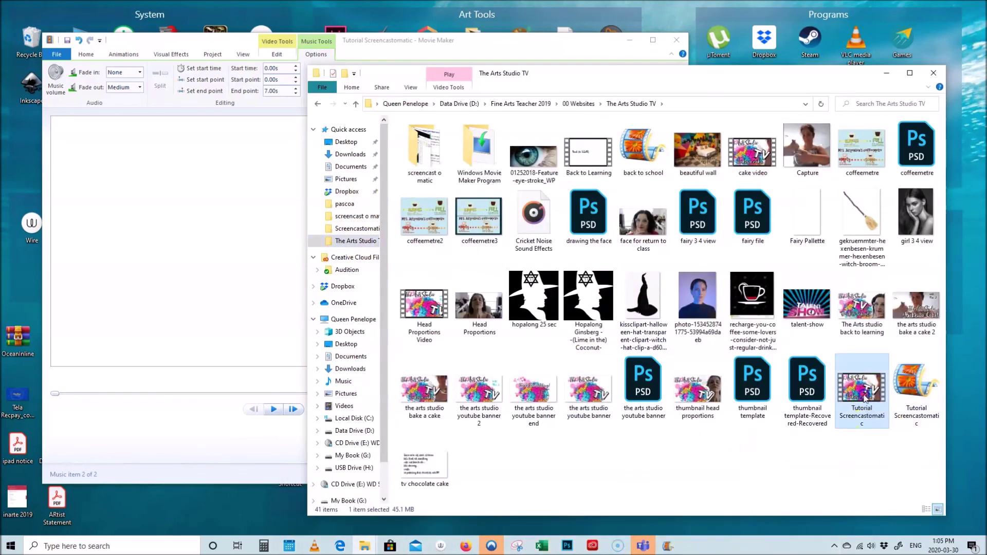
double_click(858, 398)
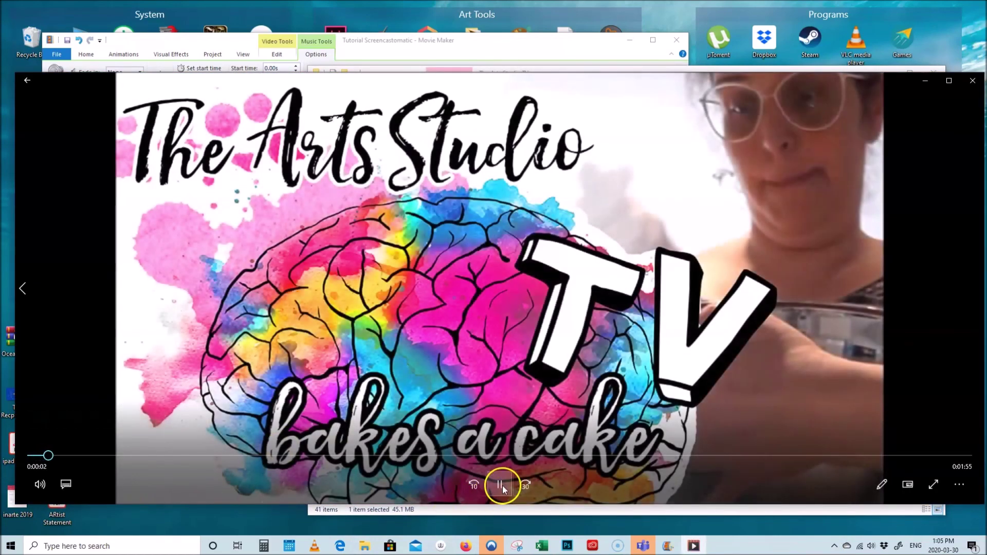
click(501, 486)
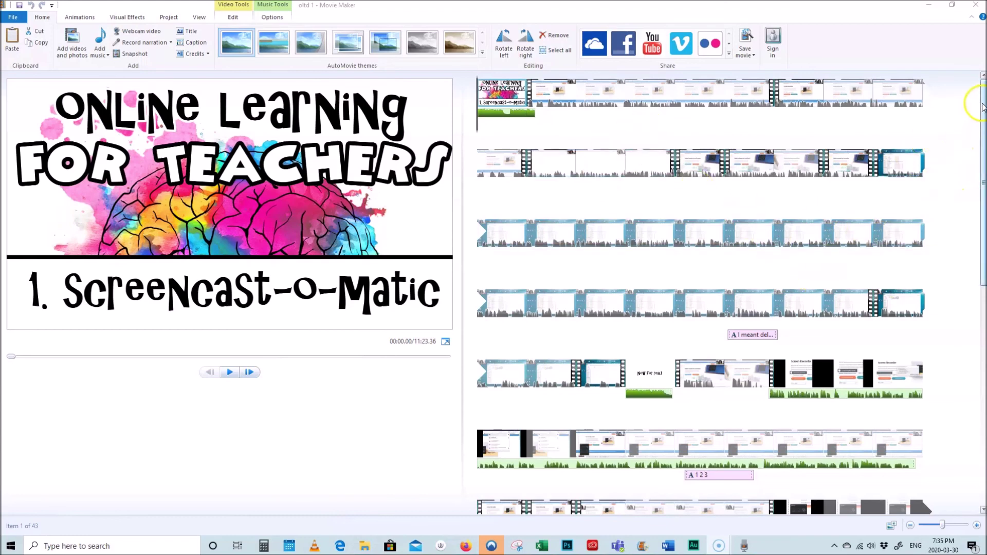
Examine the timeline of the oltd 1 project, the music under the "Now for real!" title and the options for adding music
drag(983, 108, 983, 126)
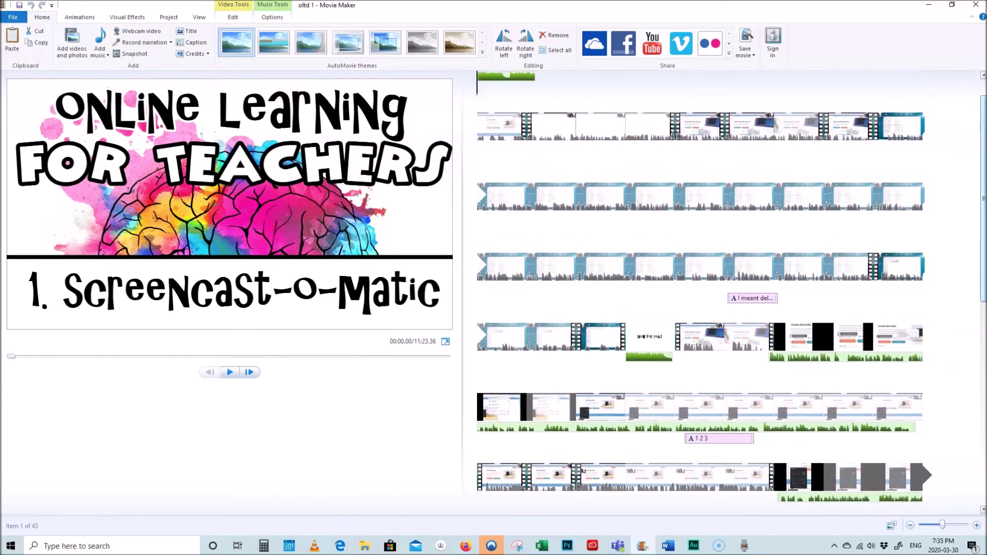
scroll(668, 135, up, 1)
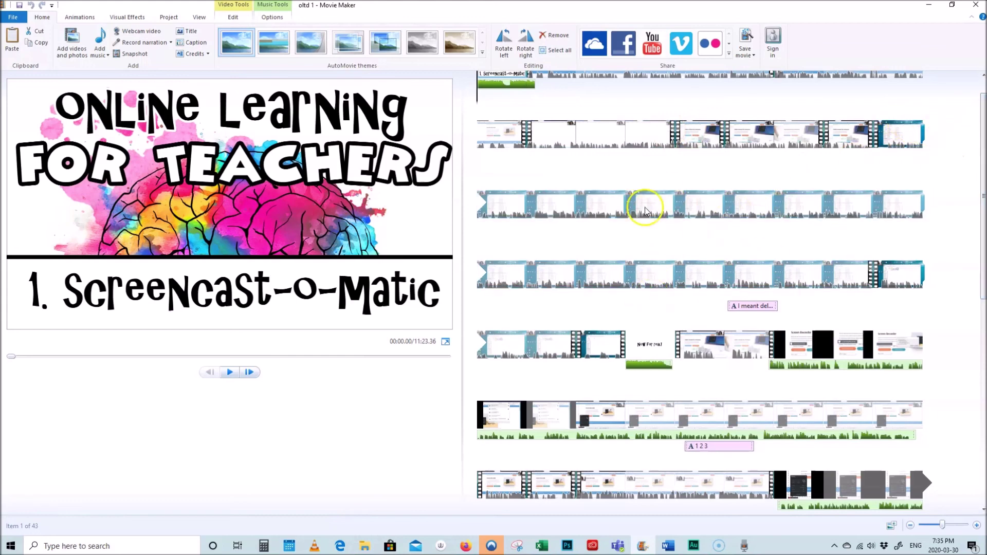
drag(983, 154, 983, 227)
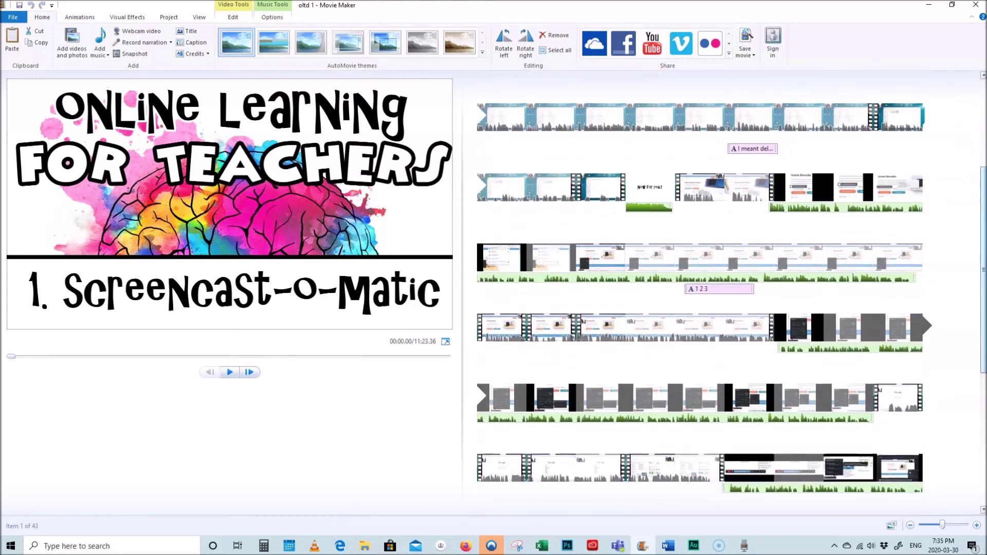
click(645, 209)
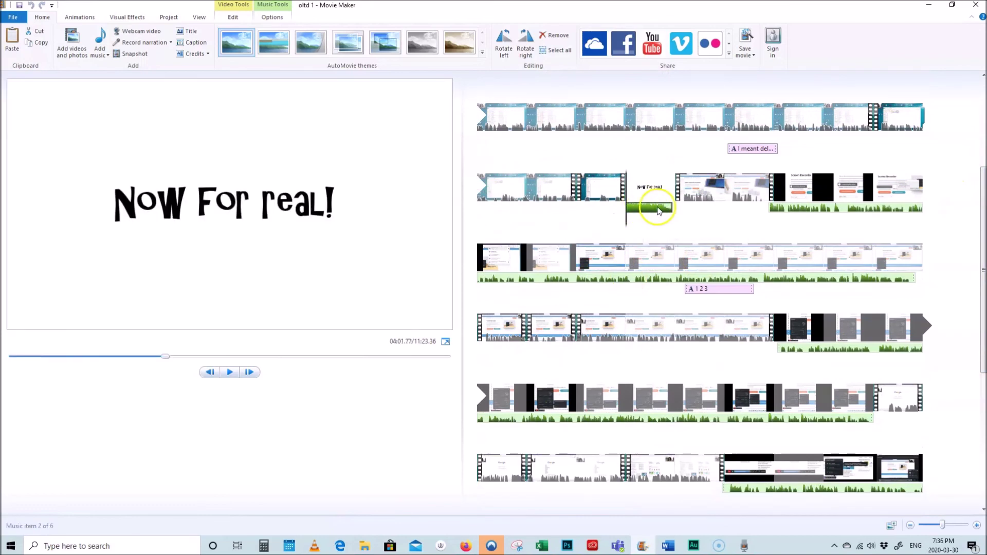
click(107, 54)
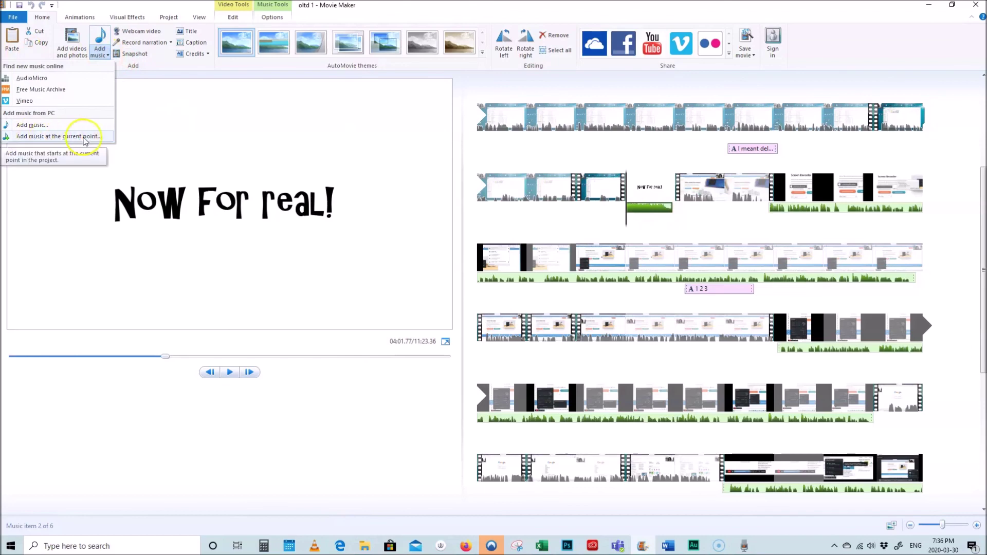
click(640, 212)
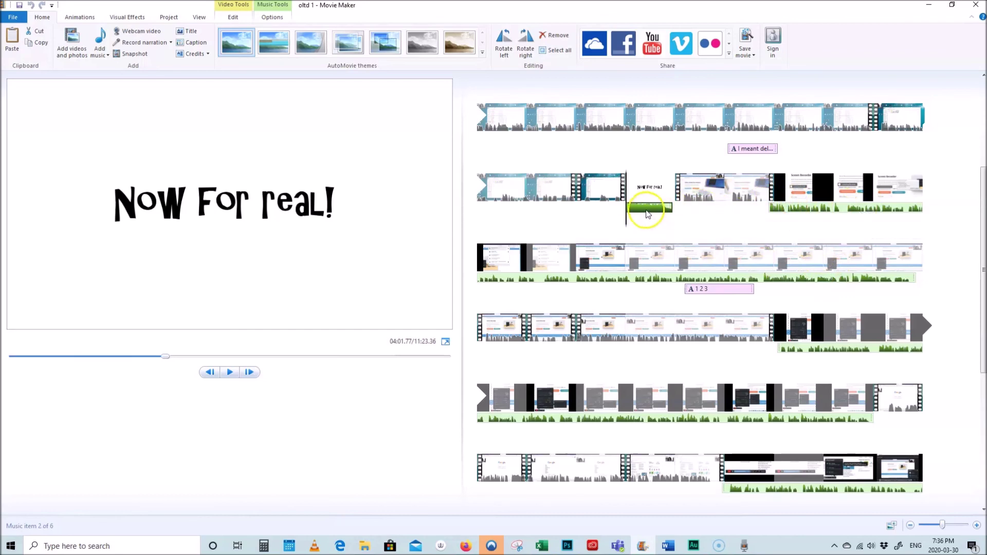
Set the end point of the music under the "Now for real!" title to 7 seconds
click(271, 18)
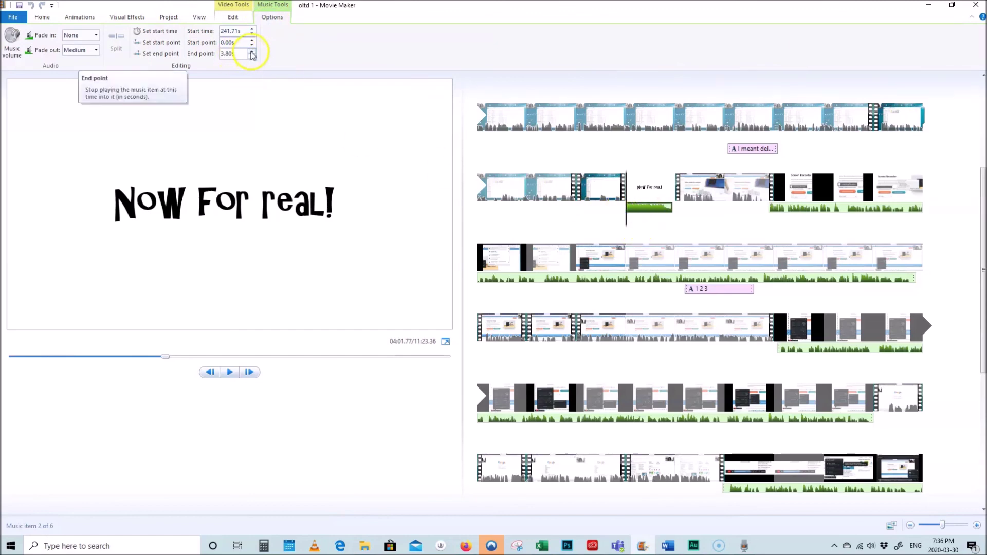
click(251, 52)
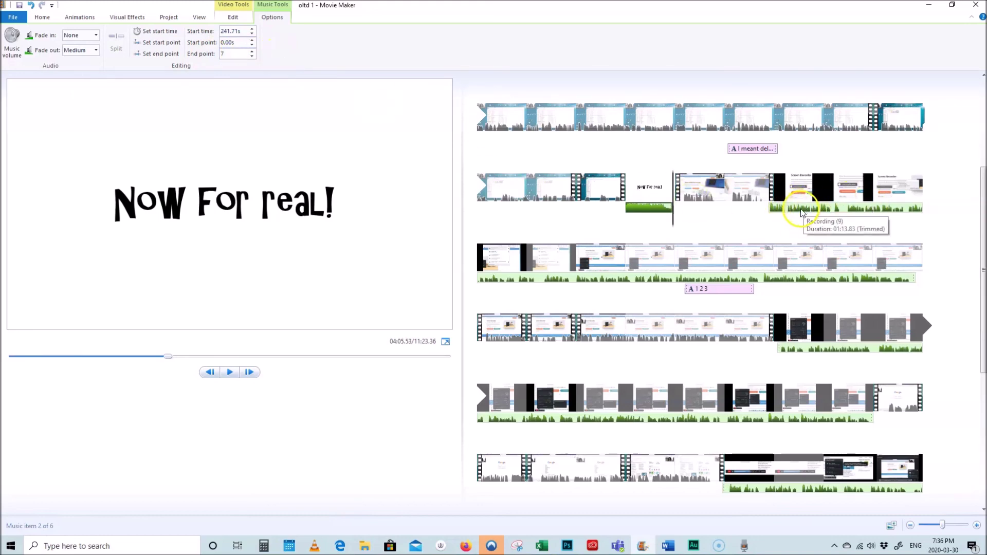
key(Return)
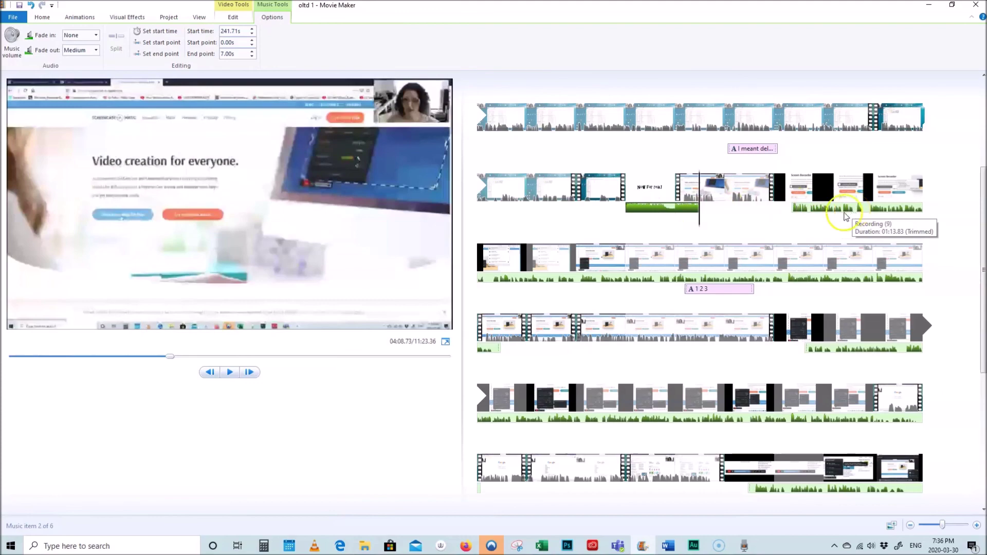
Shift the first narration back to the start of its Screen Recorder picture, and undo this and the music's end point change
drag(985, 233, 985, 145)
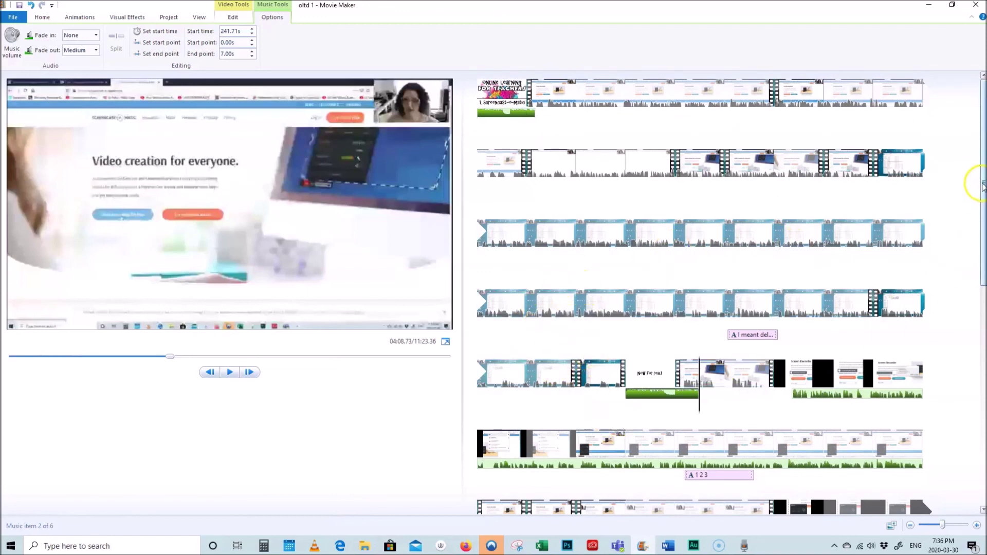
scroll(982, 186, down, 5)
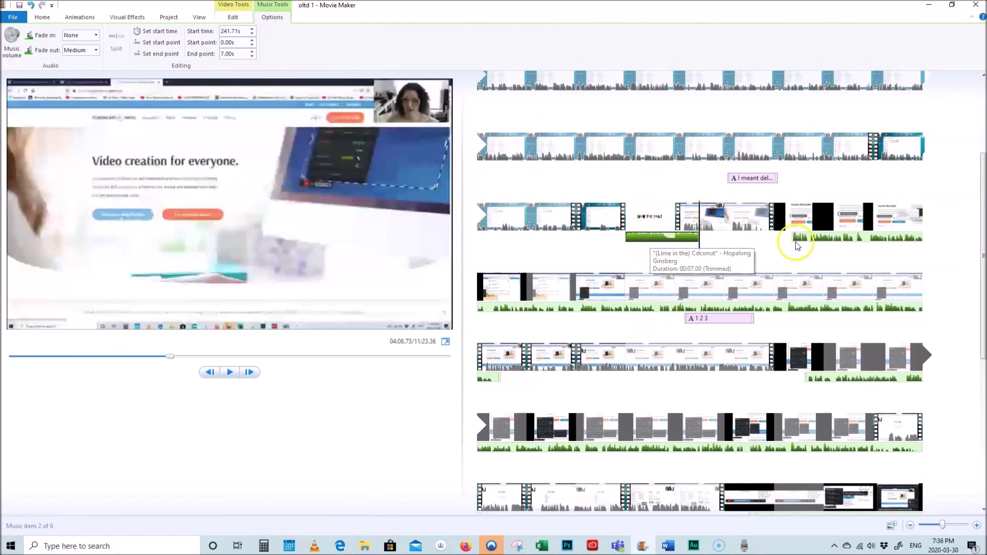
drag(797, 238, 774, 234)
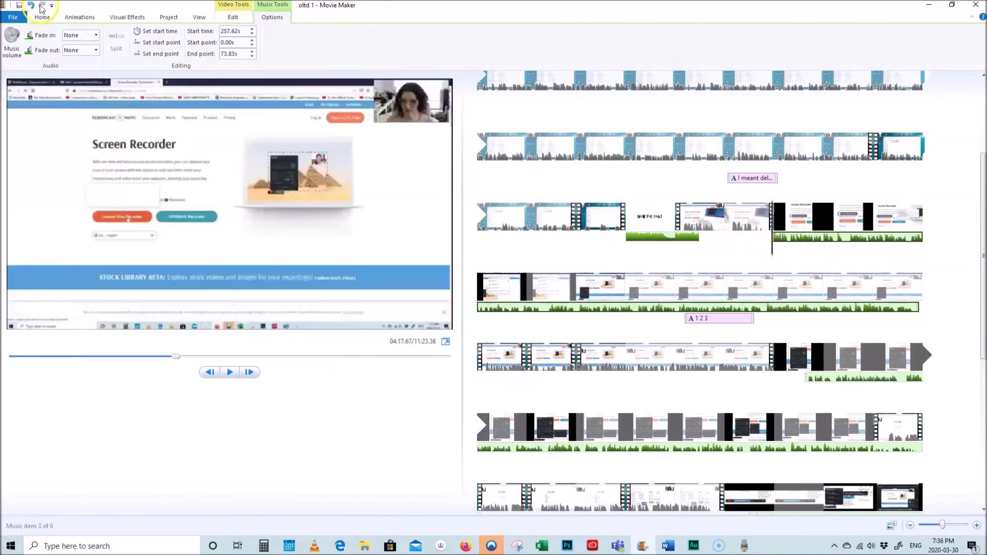
click(31, 6)
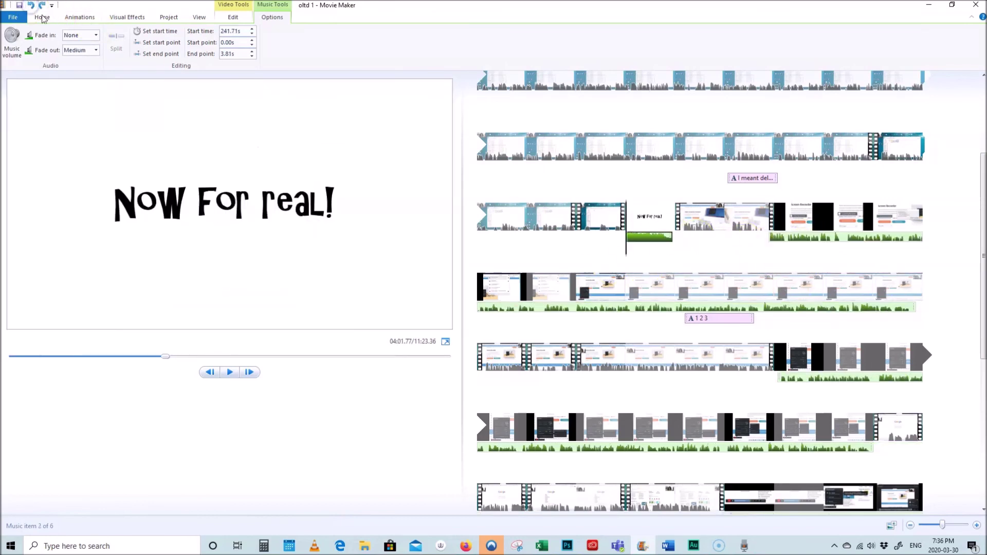
Examine the "1 2 3" caption, the caption about deleting the data folder, and the options for adding captions and formatting their text colour
scroll(649, 206, down, 3)
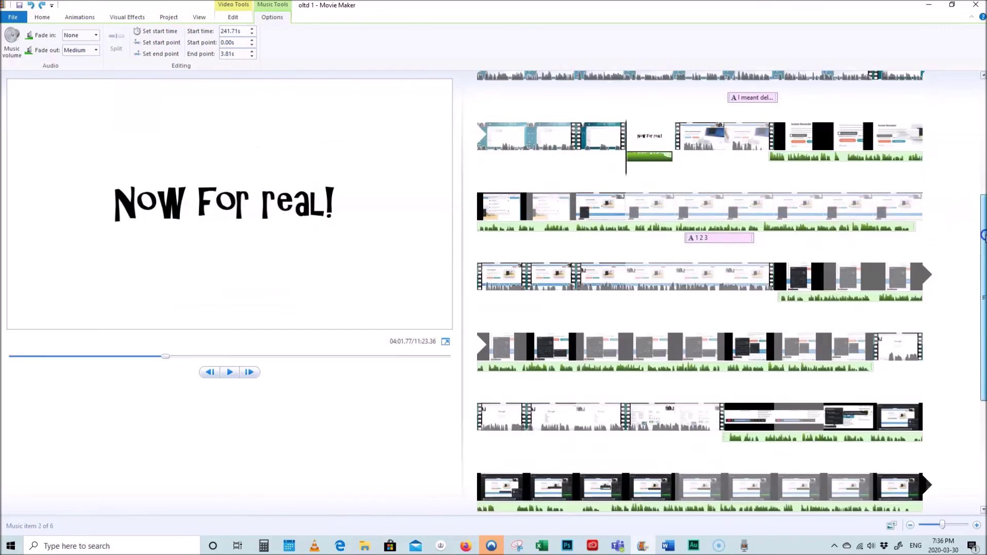
click(730, 198)
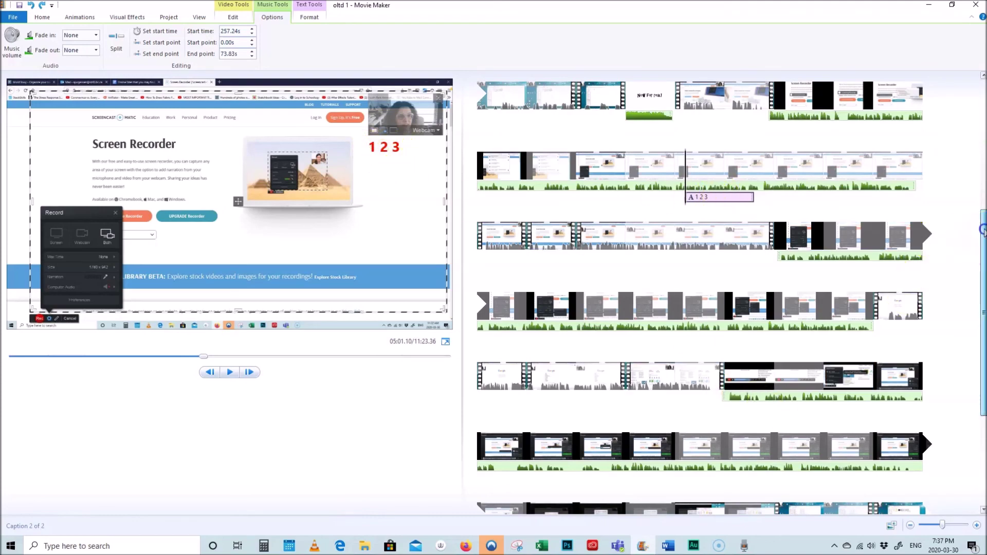
scroll(970, 232, down, 3)
scroll(753, 212, up, 5)
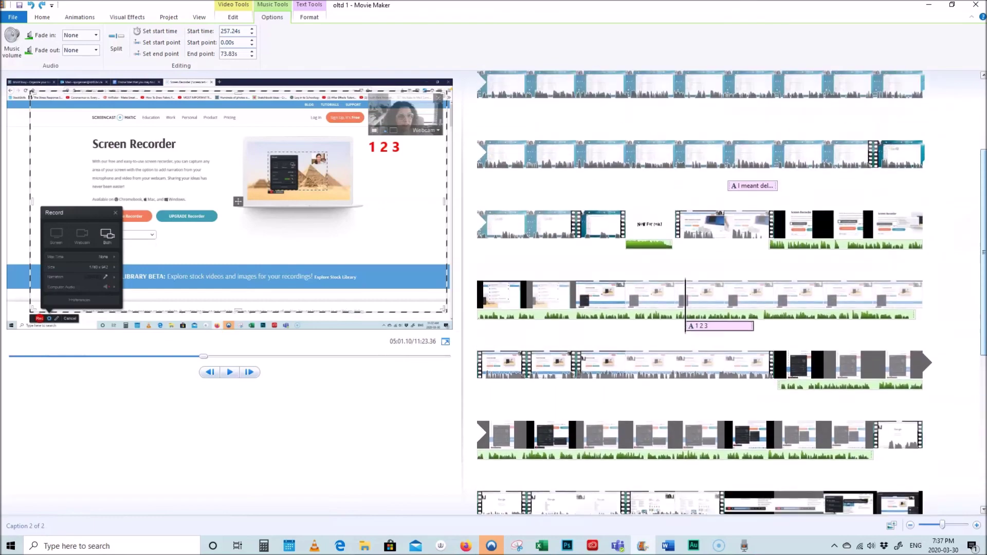
click(749, 201)
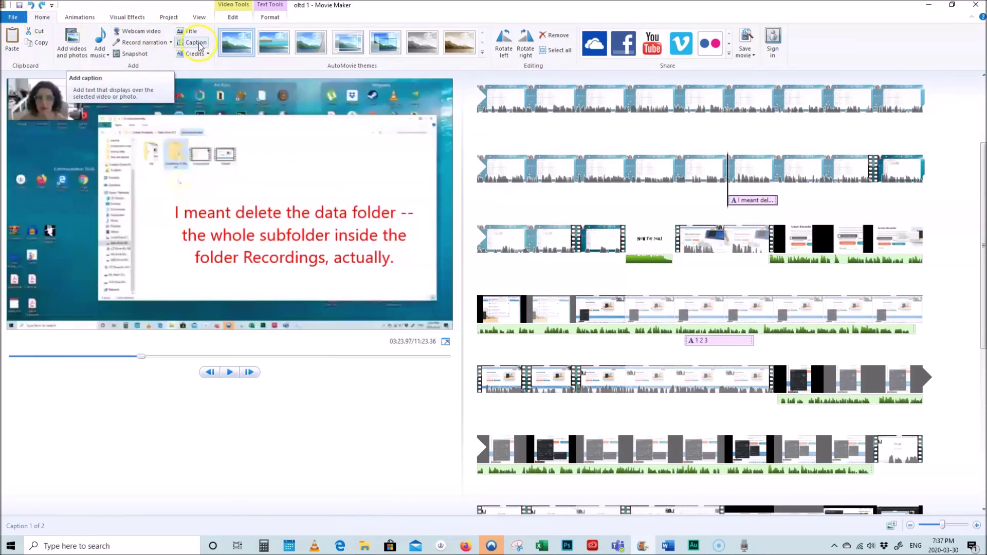
click(273, 8)
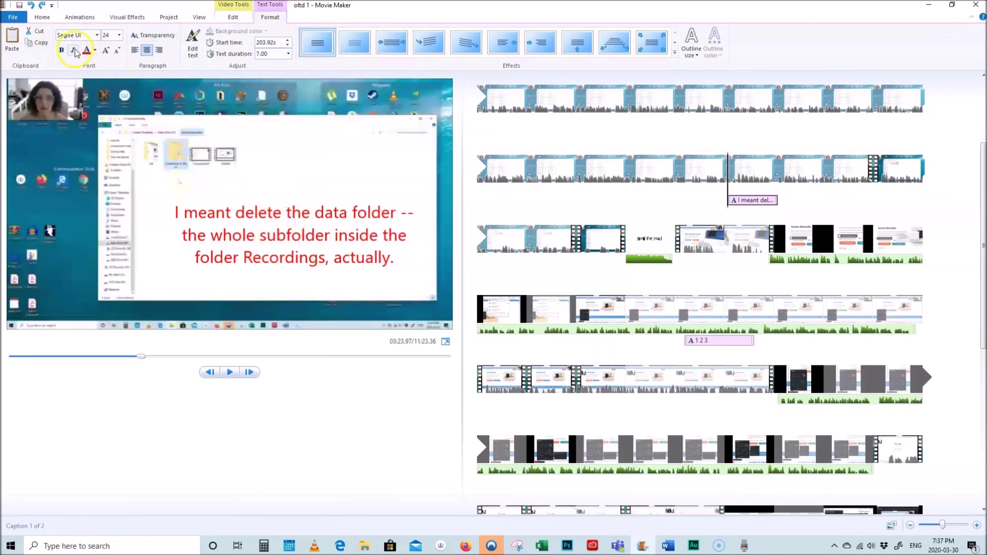
click(95, 51)
click(137, 95)
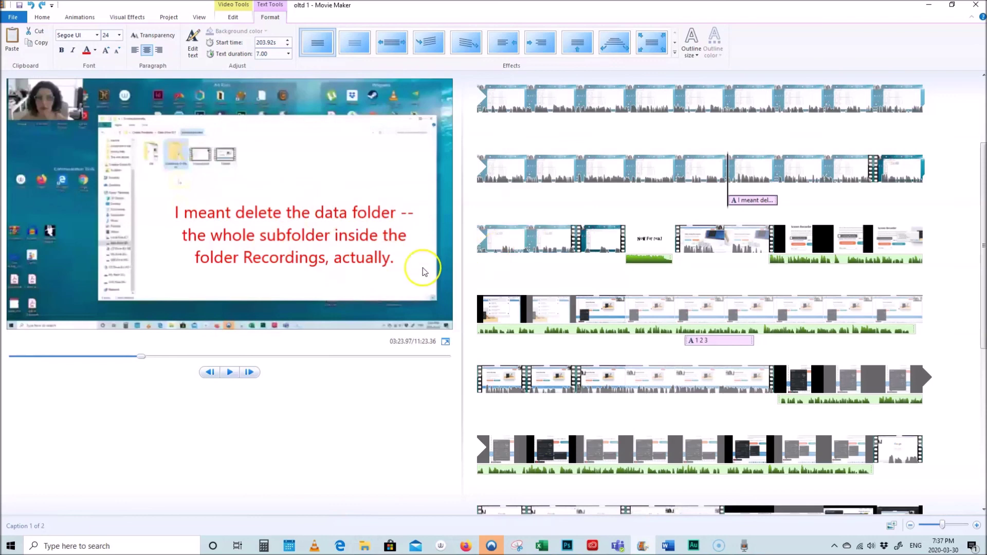
Examine the still pictures of the Record settings, their durations and the Google video clip that follows them
scroll(760, 197, down, 3)
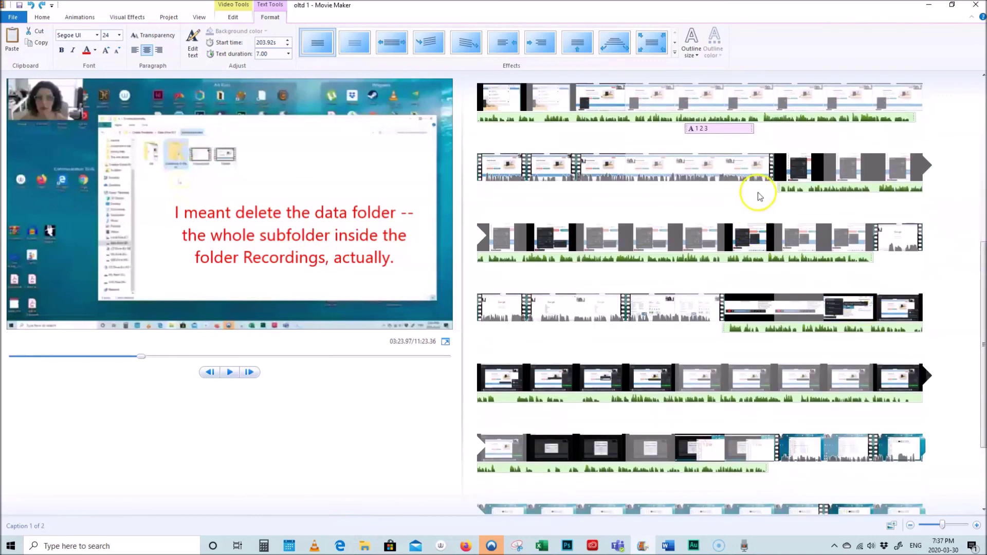
click(791, 174)
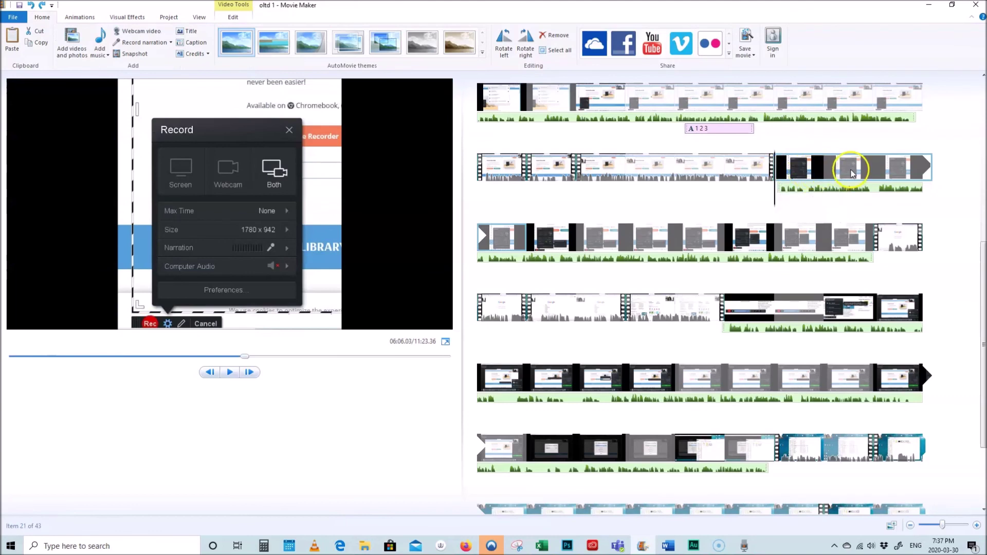
double_click(799, 176)
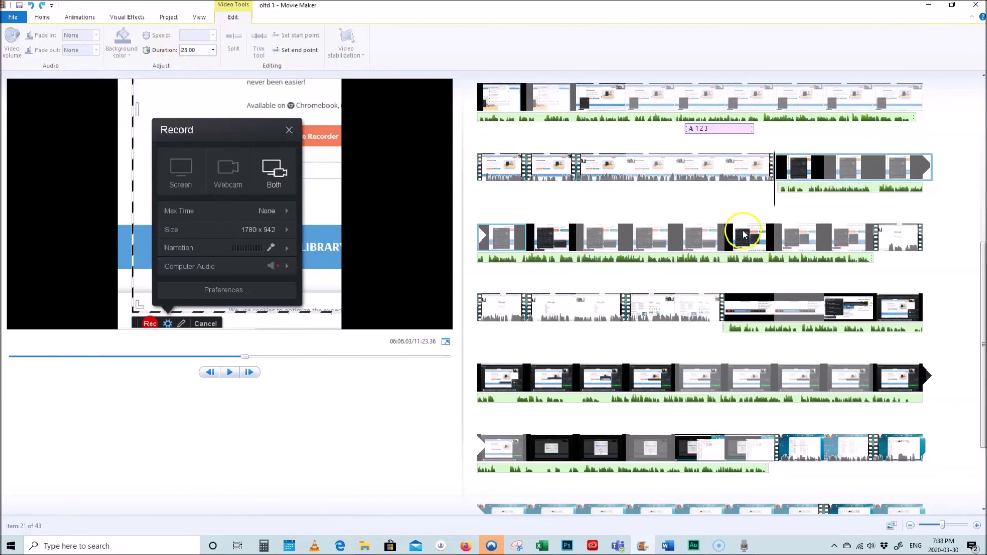
click(552, 237)
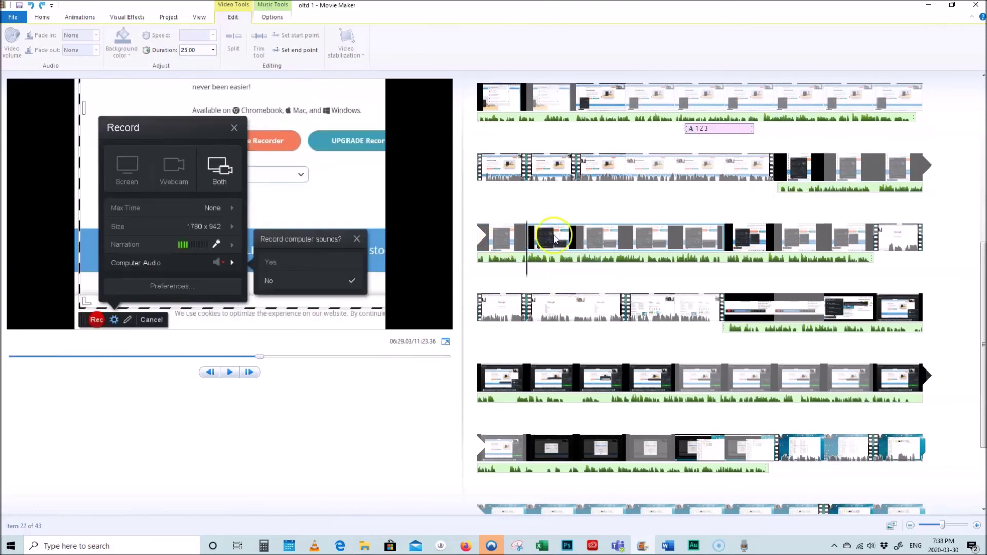
click(771, 242)
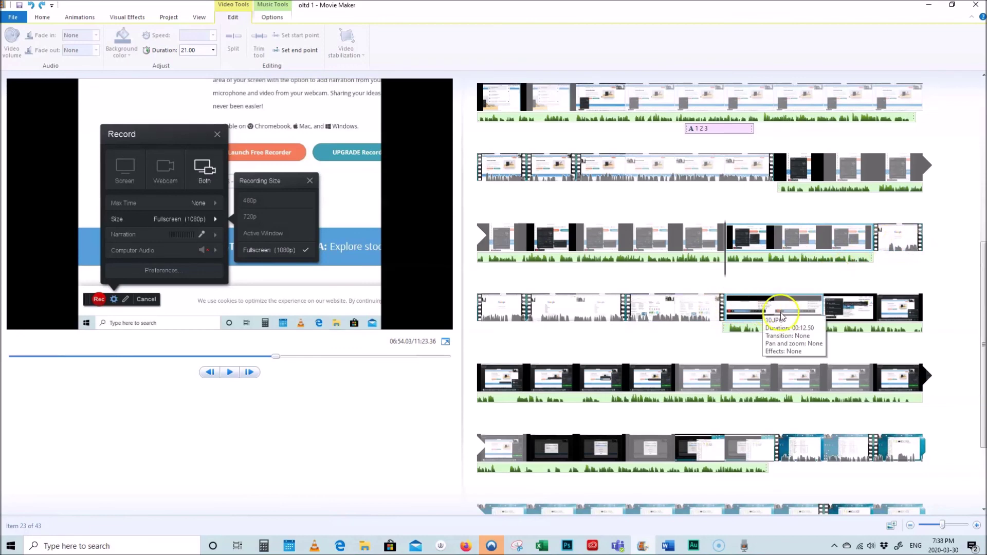
click(895, 238)
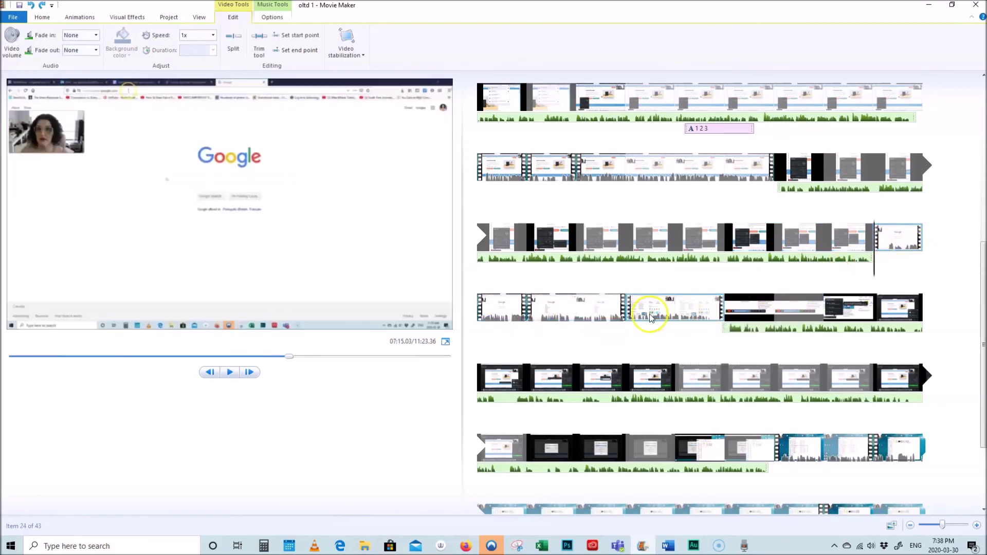
Examine the pictures of the recording toolbar, the save options and the Video File publishing settings, including their durations
click(756, 311)
drag(980, 266, 980, 271)
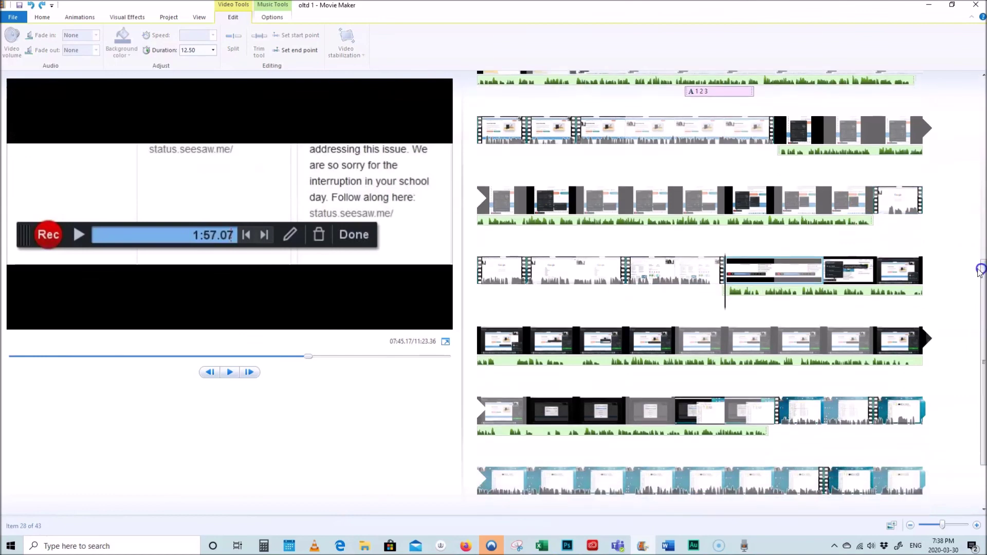
click(845, 275)
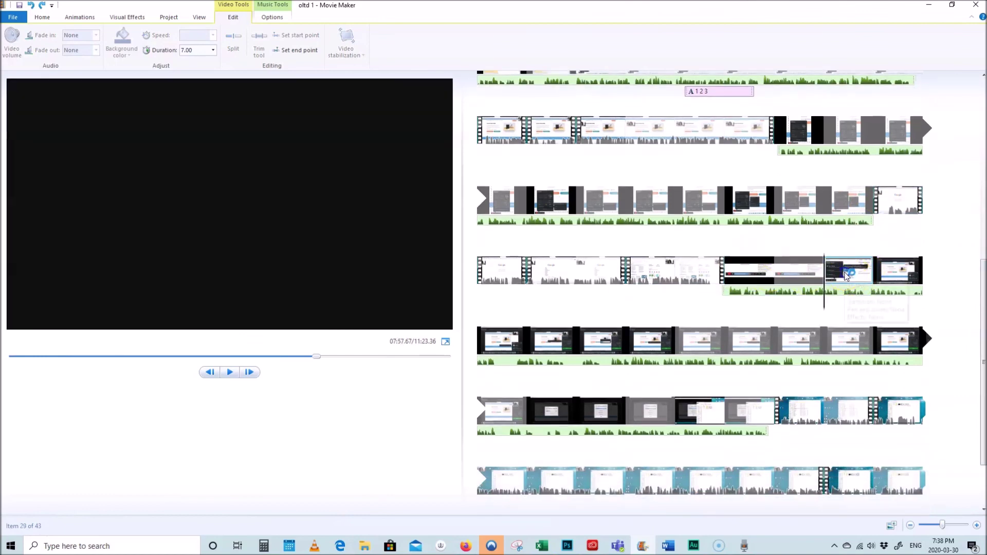
click(899, 272)
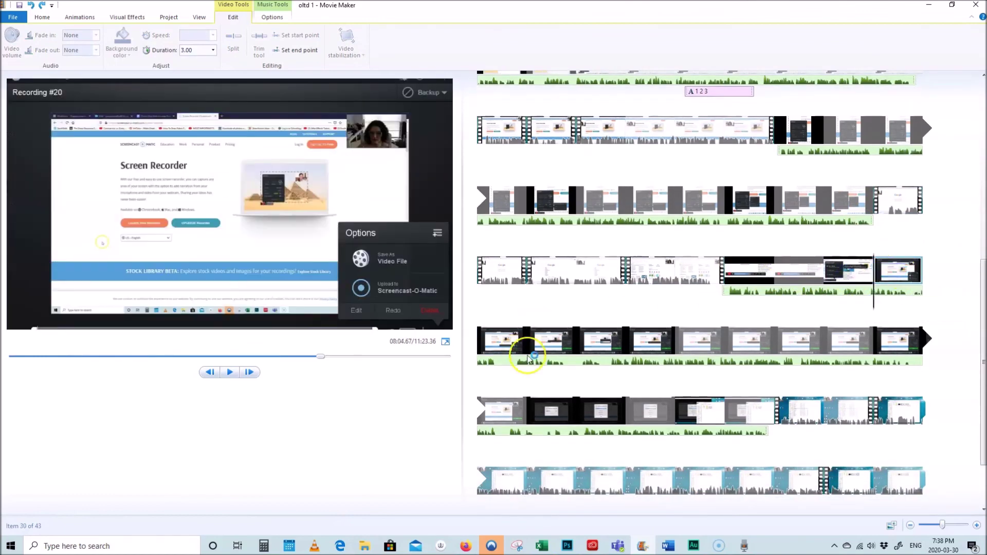
click(503, 348)
click(550, 342)
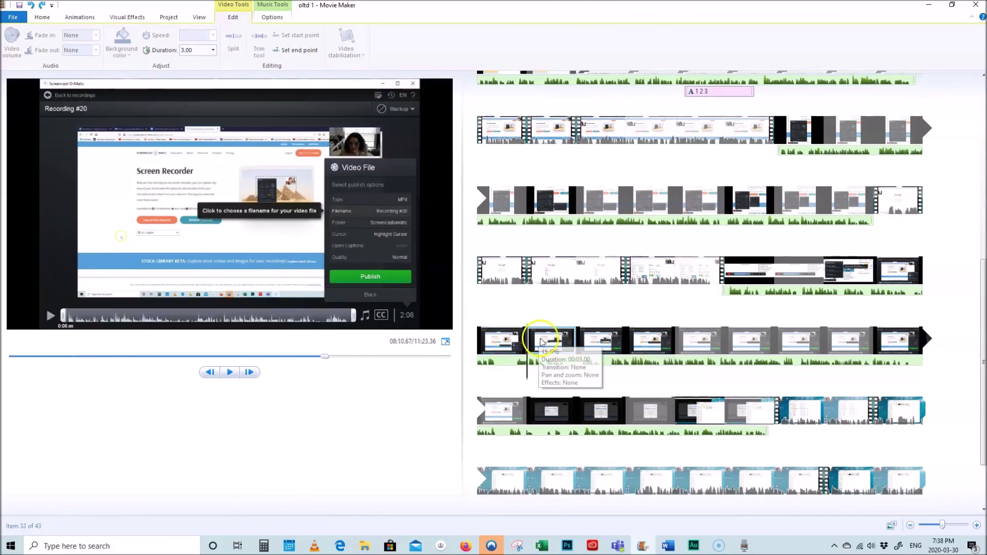
click(603, 343)
click(650, 345)
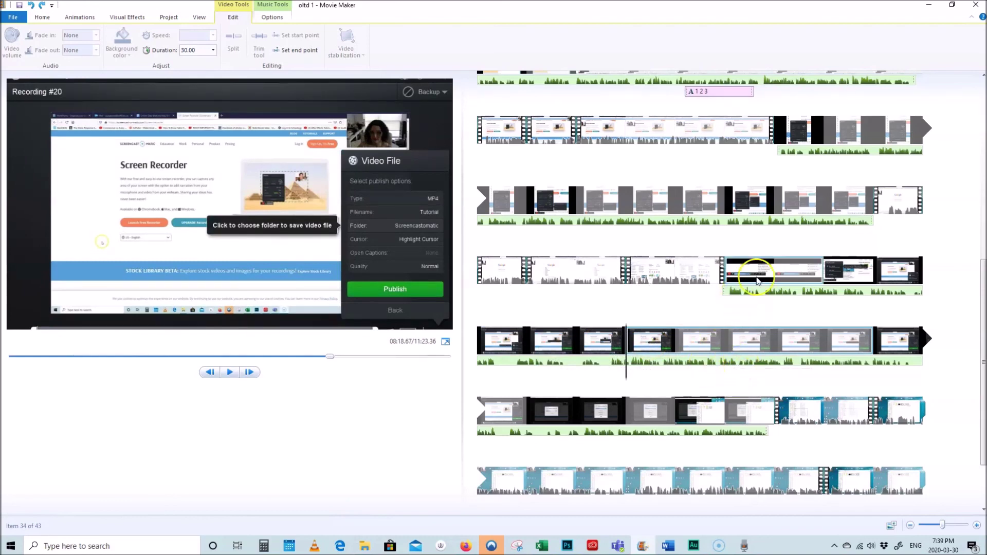
Compare the narration track under the Record settings pictures with the one under the recording toolbar and publishing pictures
click(829, 220)
click(811, 305)
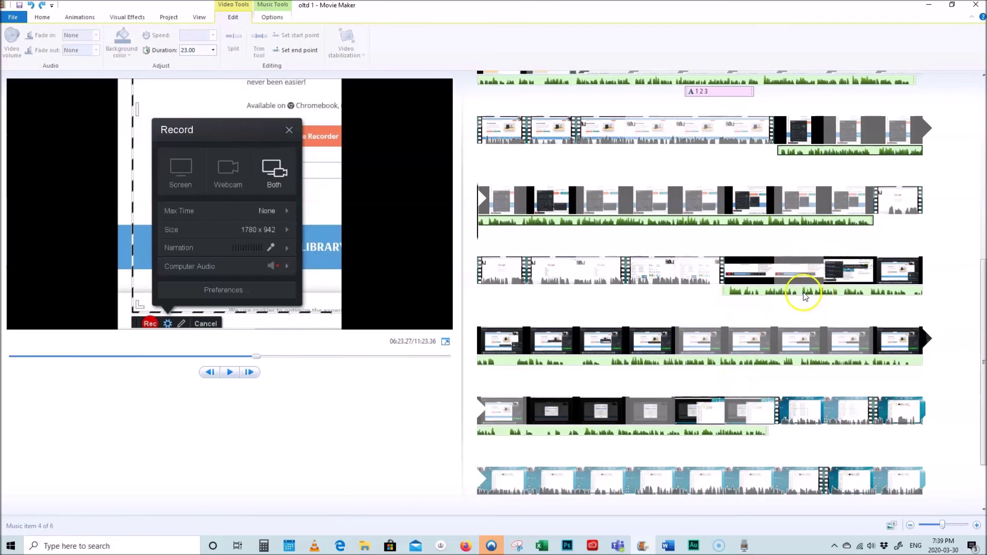
click(773, 222)
click(769, 297)
click(743, 227)
click(757, 299)
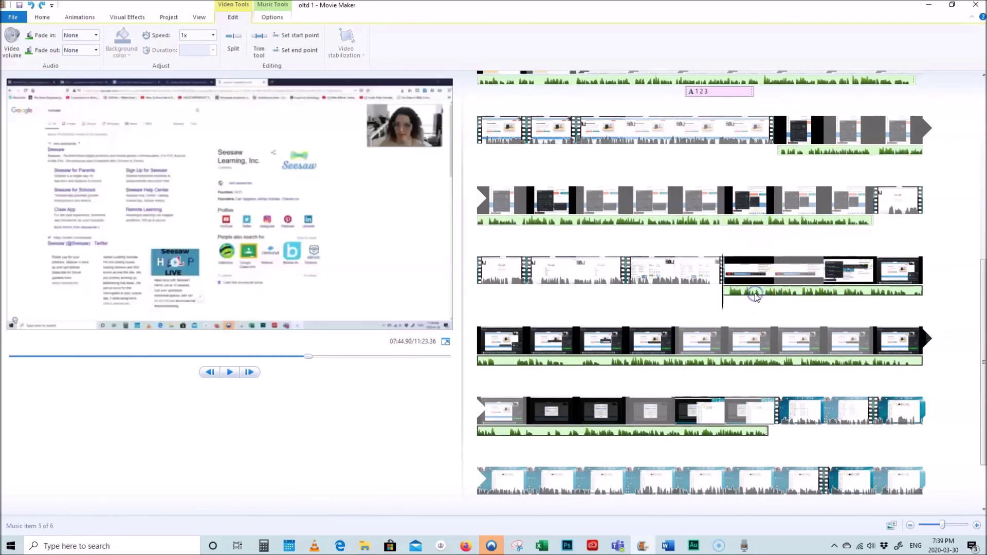
Split the narration under the Record settings pictures at 06:28.27, move its second part to start at 392.29 s, and play the result
click(751, 222)
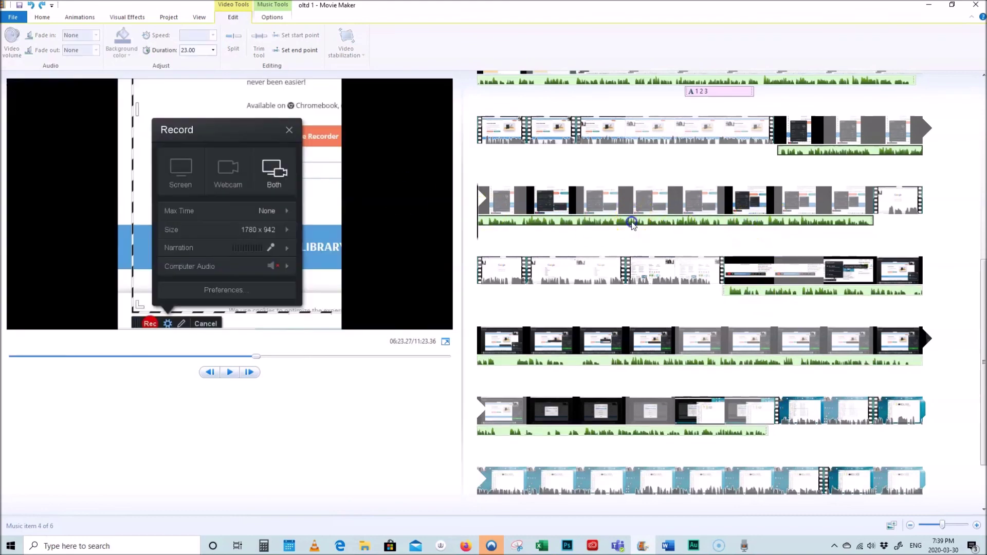
click(272, 18)
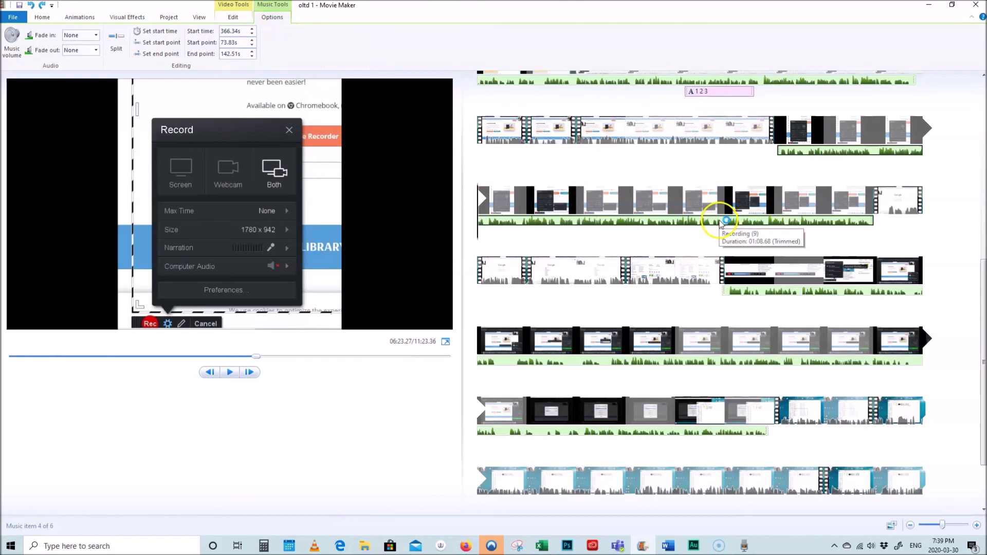
click(234, 379)
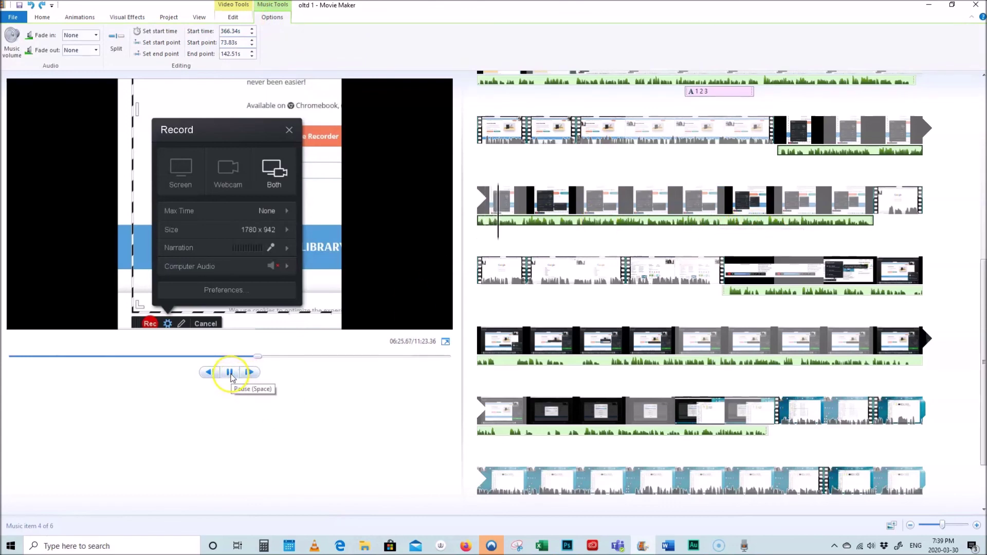
click(231, 378)
click(523, 219)
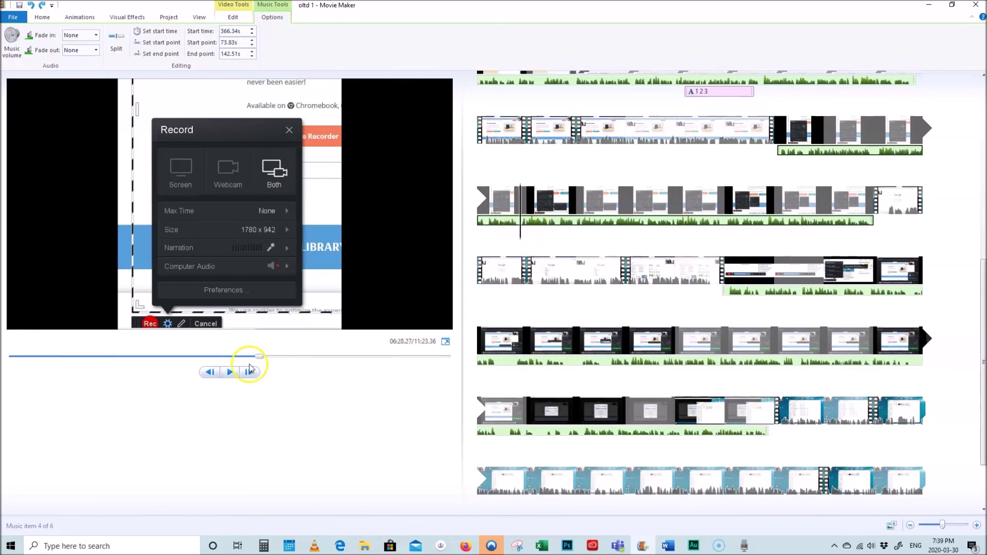
click(117, 41)
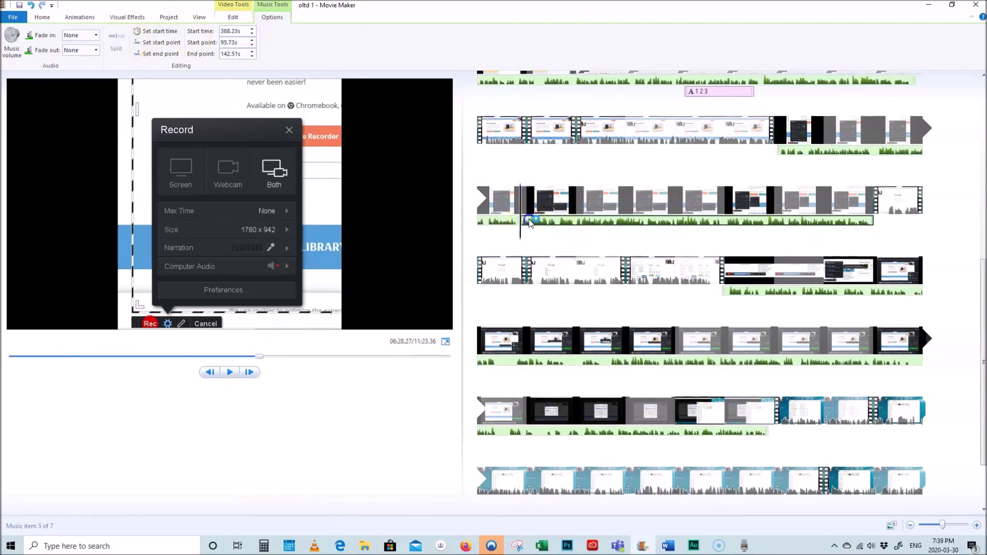
drag(523, 221, 556, 223)
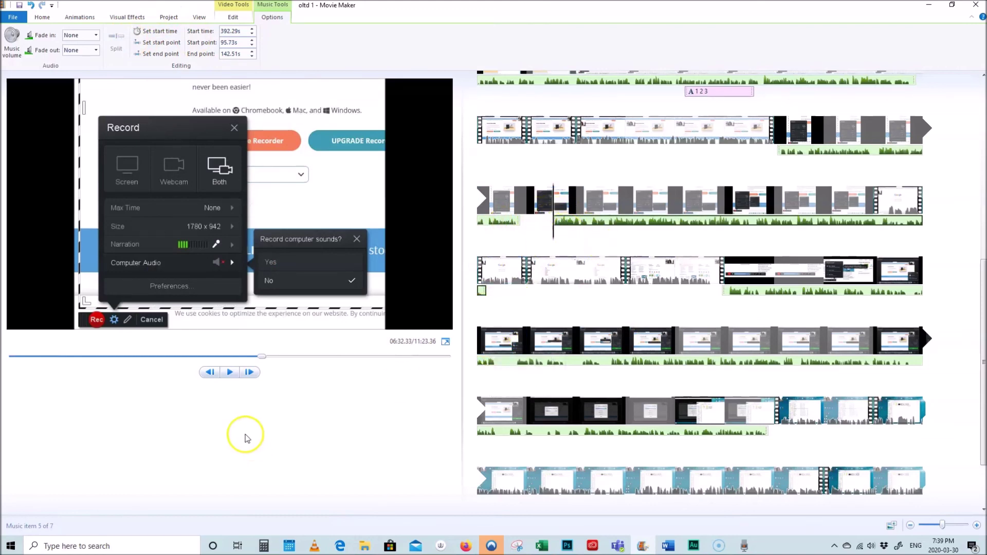
click(231, 373)
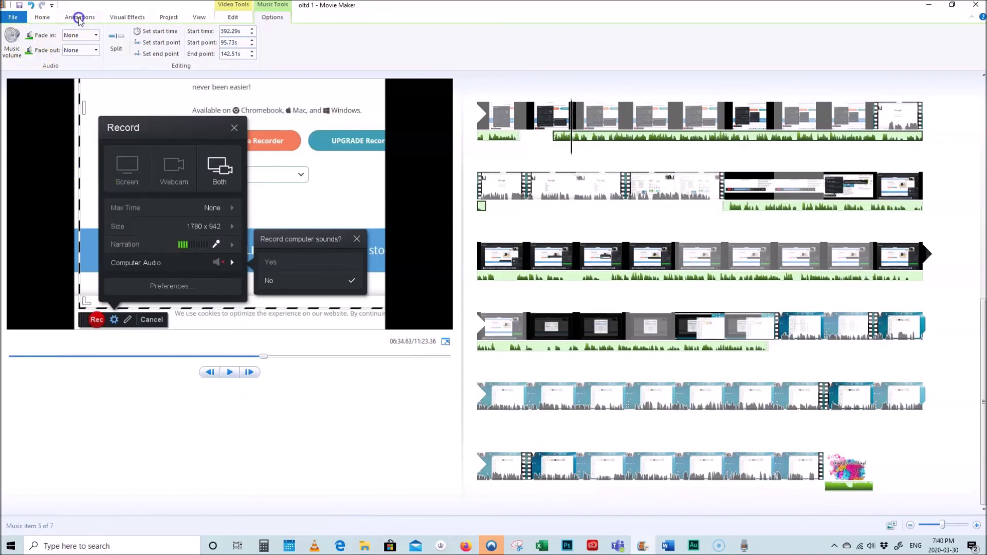
click(80, 18)
click(129, 17)
click(168, 17)
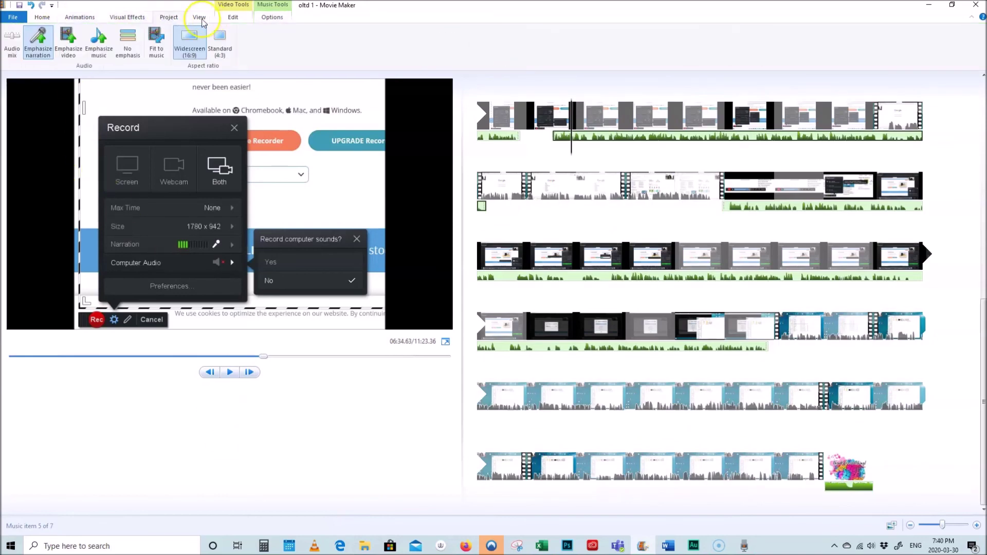
click(201, 18)
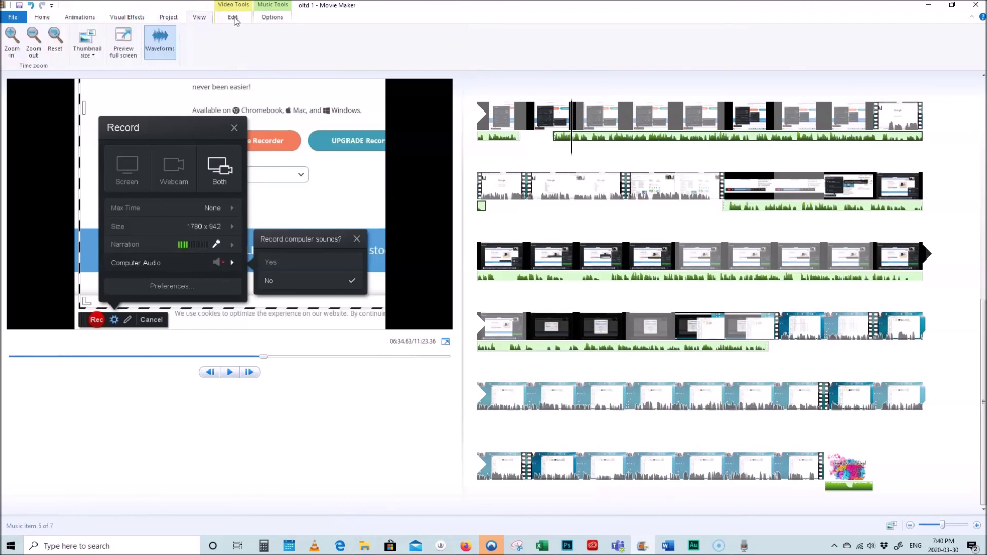
click(271, 18)
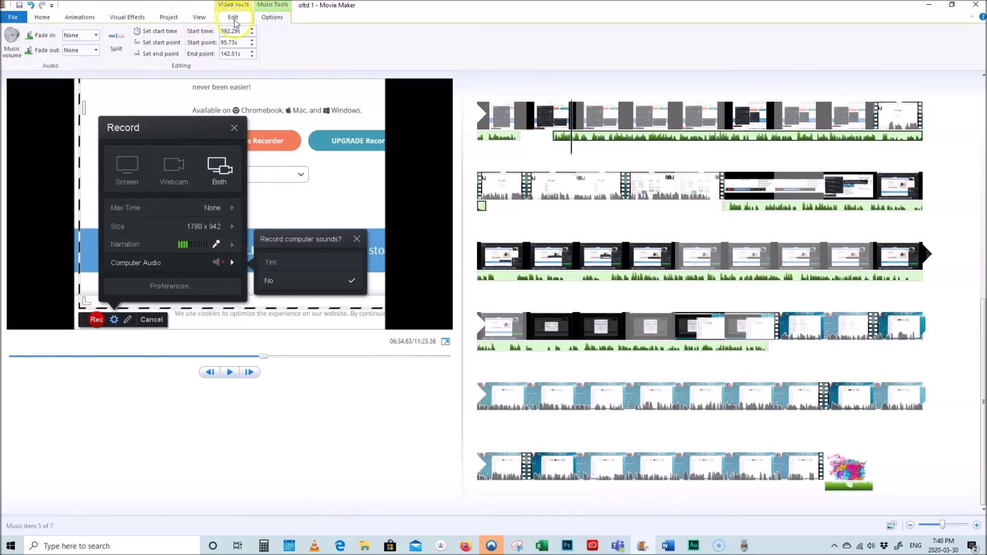
click(234, 18)
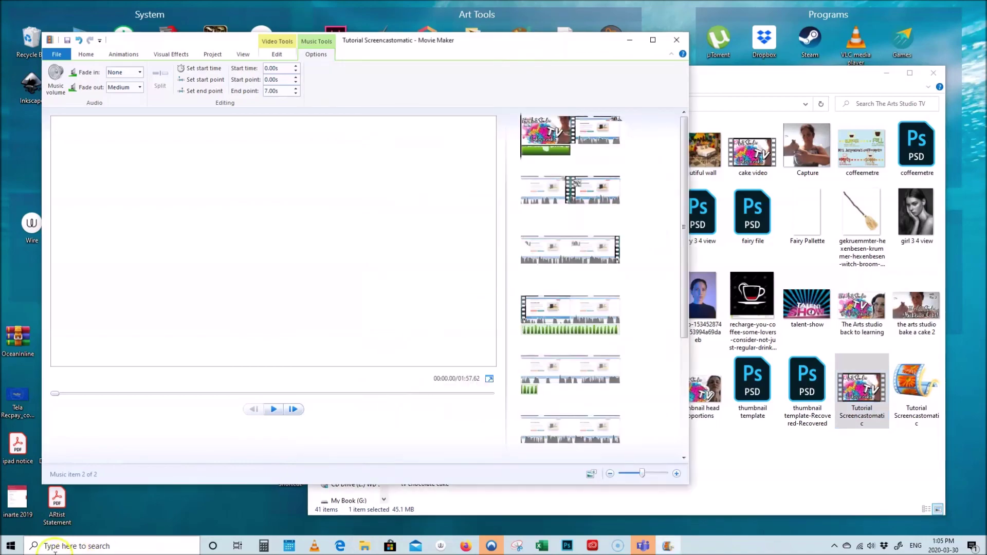
mouse_move(619, 549)
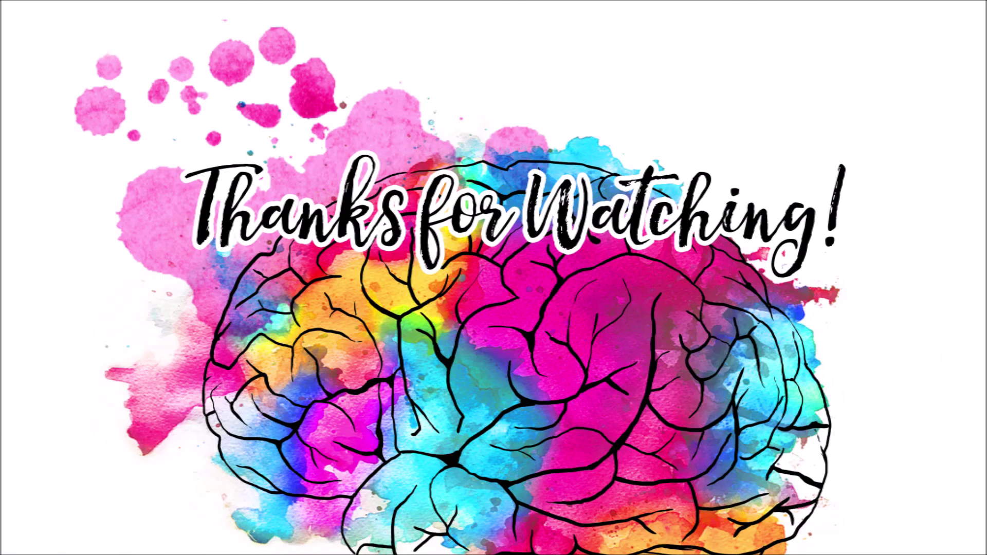